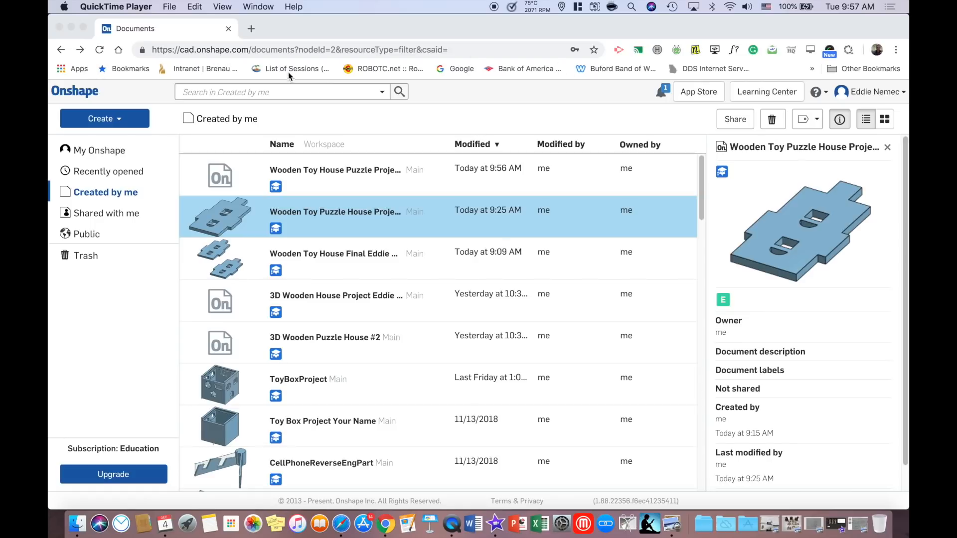
Create a new document named "Wooden Toy House Puzzle Project Name".
{"action": "left_click", "coordinate": [118, 119]}
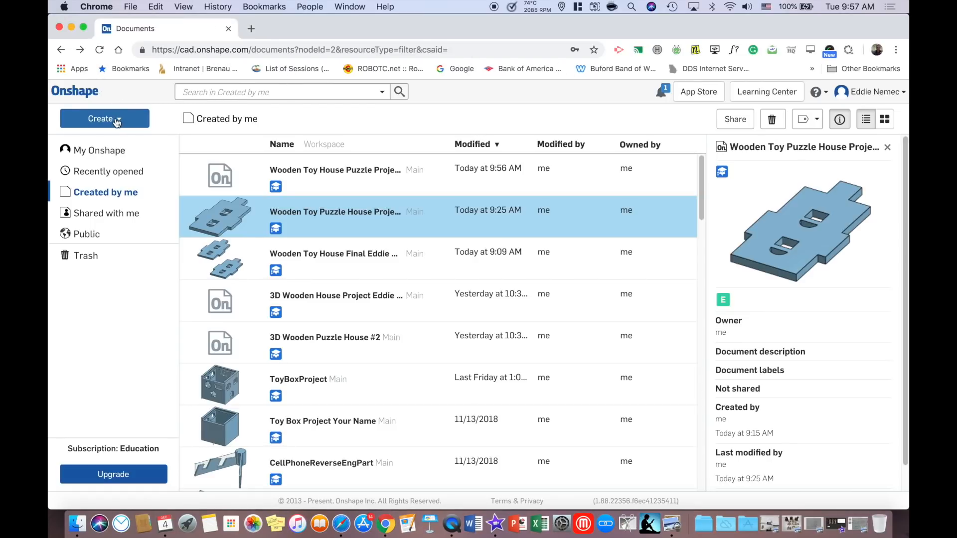
{"action": "left_click", "coordinate": [117, 120]}
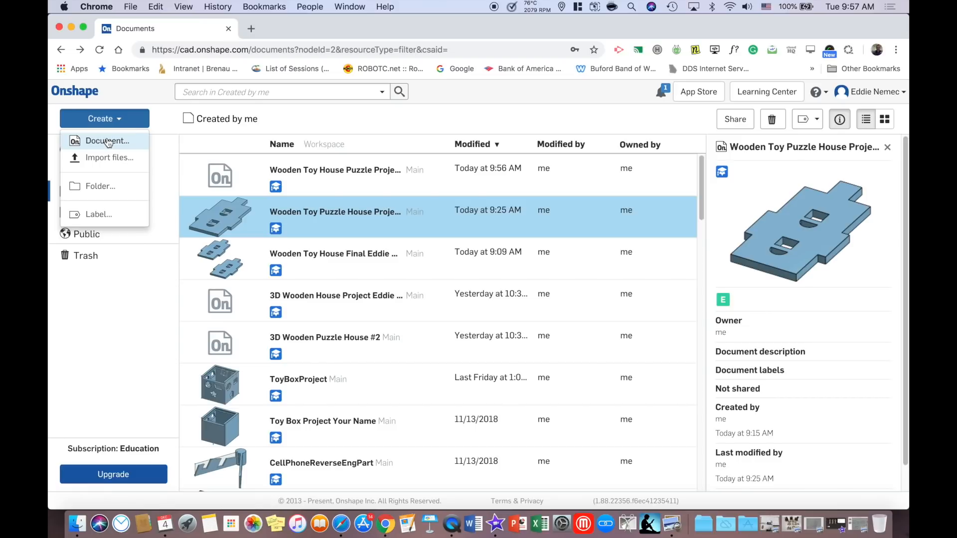
{"action": "left_click", "coordinate": [107, 142]}
{"action": "type", "text": "Wooden Toy House Puzzle Project Name"}
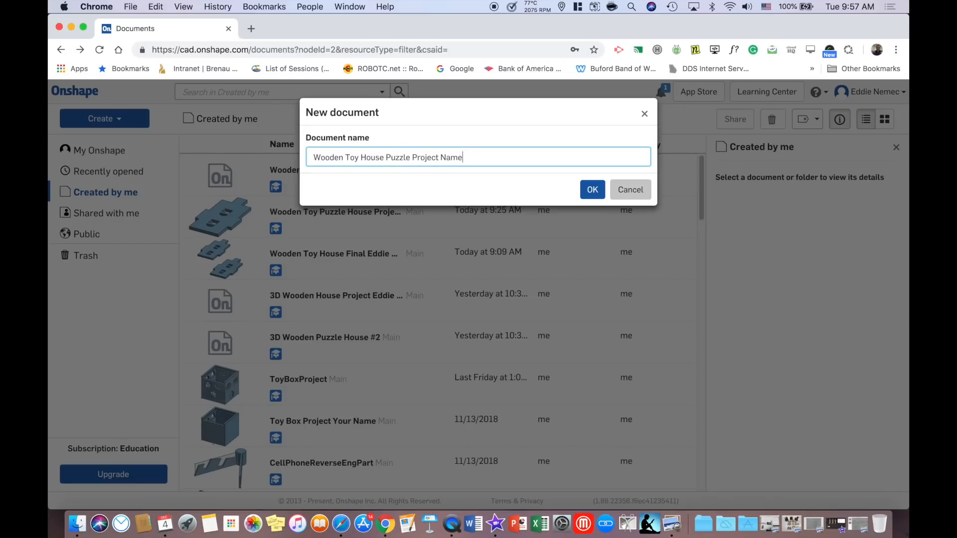
{"action": "left_click", "coordinate": [591, 190]}
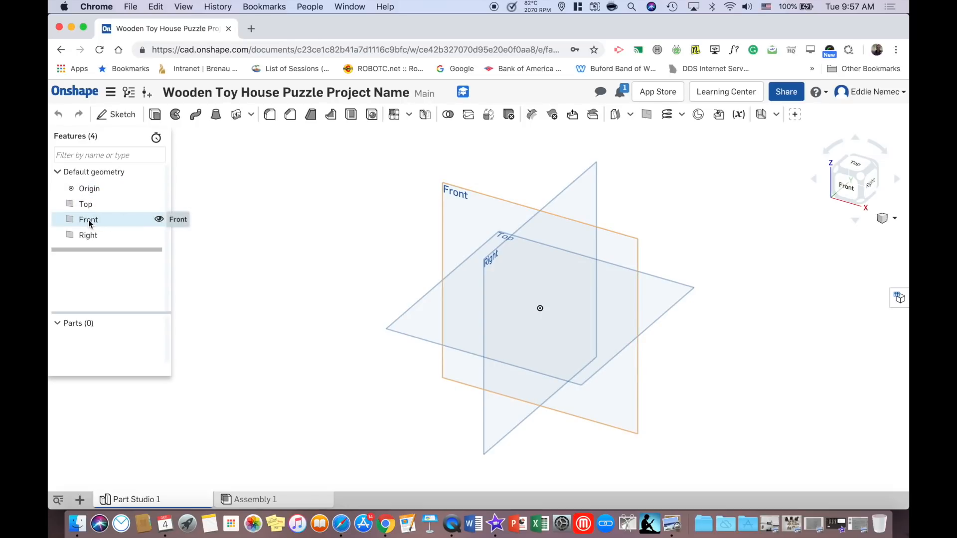
Hide the Front and Right planes and look straight down on the Top plane.
{"action": "left_click", "coordinate": [159, 221]}
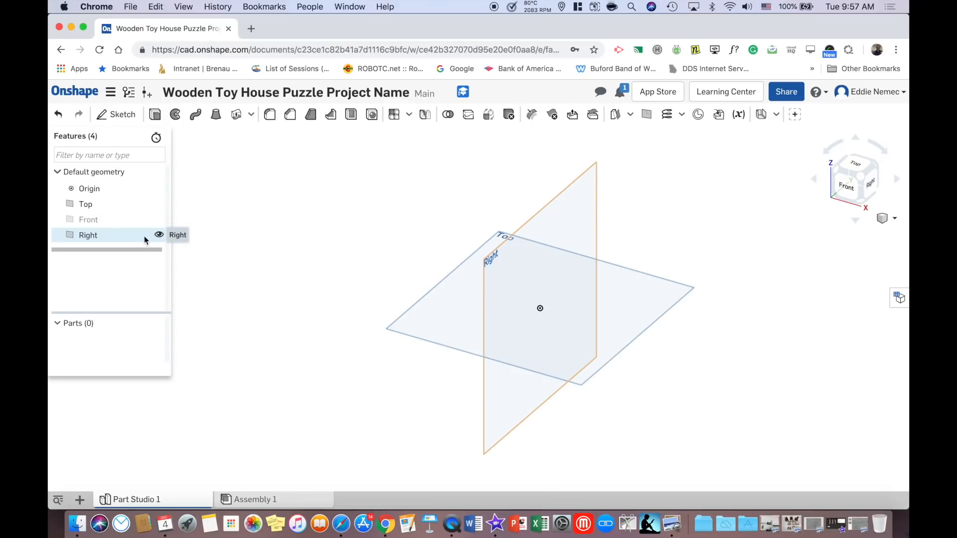
{"action": "left_click", "coordinate": [159, 235]}
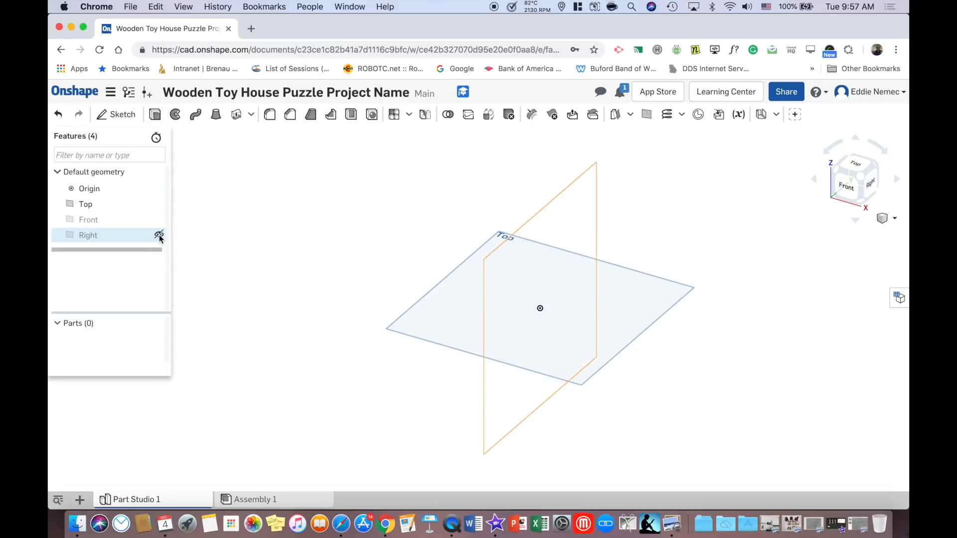
{"action": "left_click", "coordinate": [865, 162]}
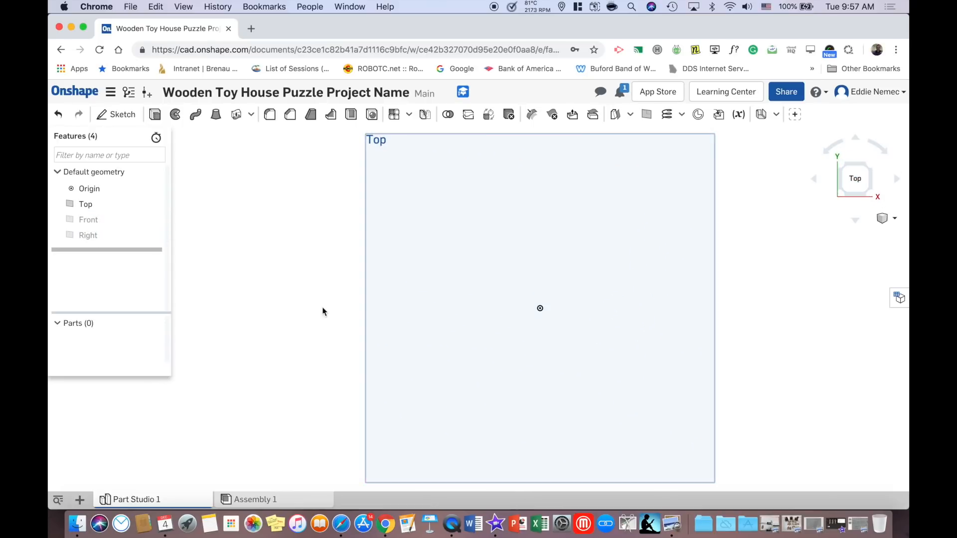
Set the workspace's default length unit to millimeter.
{"action": "left_click", "coordinate": [110, 94]}
{"action": "left_click", "coordinate": [142, 174]}
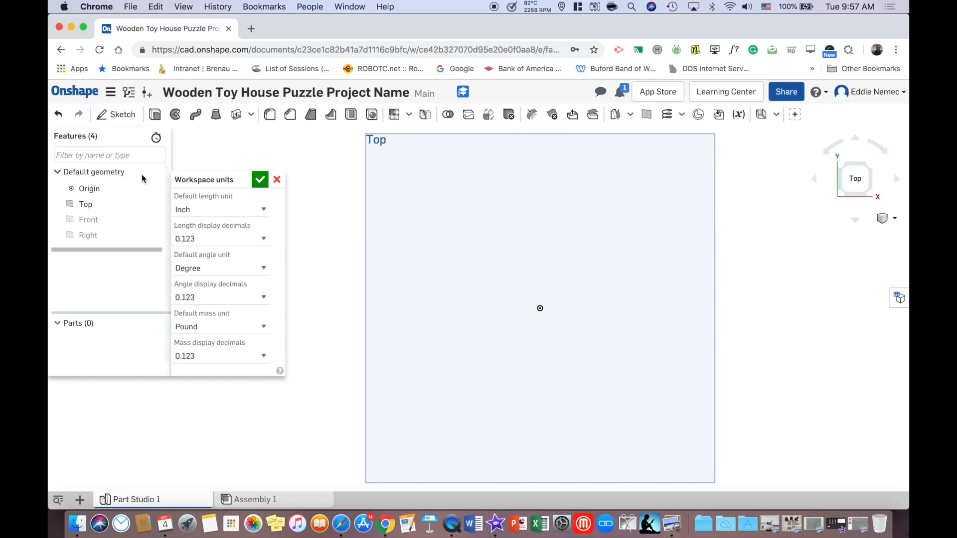
{"action": "left_click", "coordinate": [207, 208]}
{"action": "left_click", "coordinate": [205, 230]}
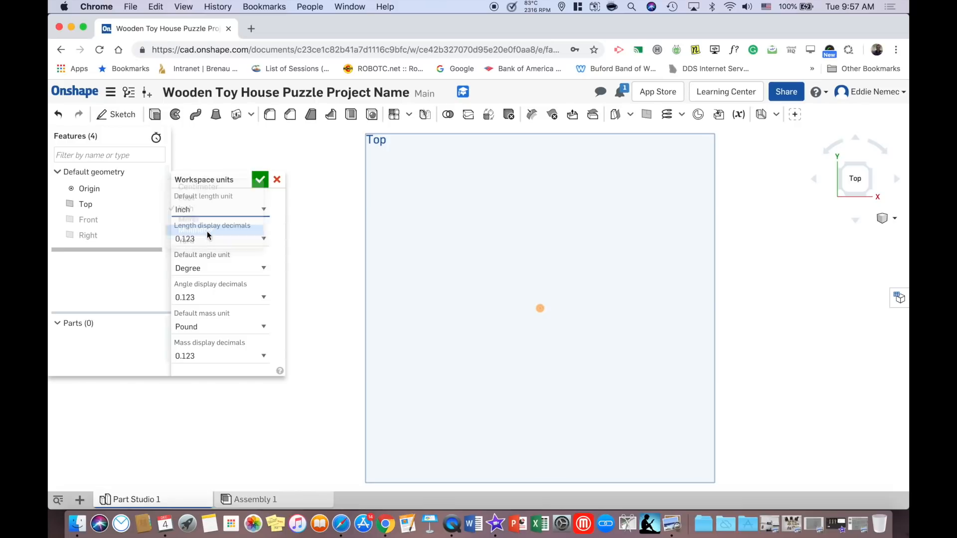
{"action": "left_click", "coordinate": [259, 178]}
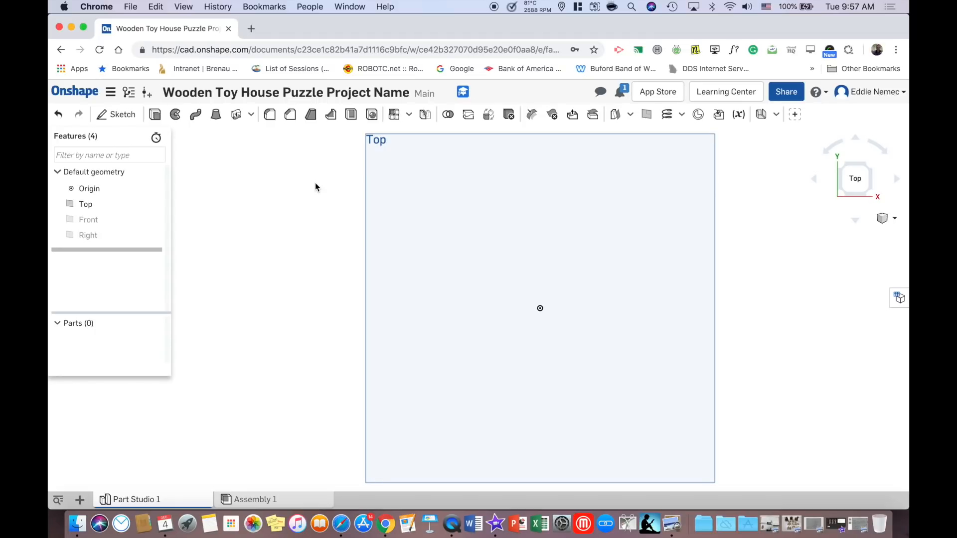
Rename Part Studio 1 as "Left and Right Roof Piece".
{"action": "right_click", "coordinate": [135, 500]}
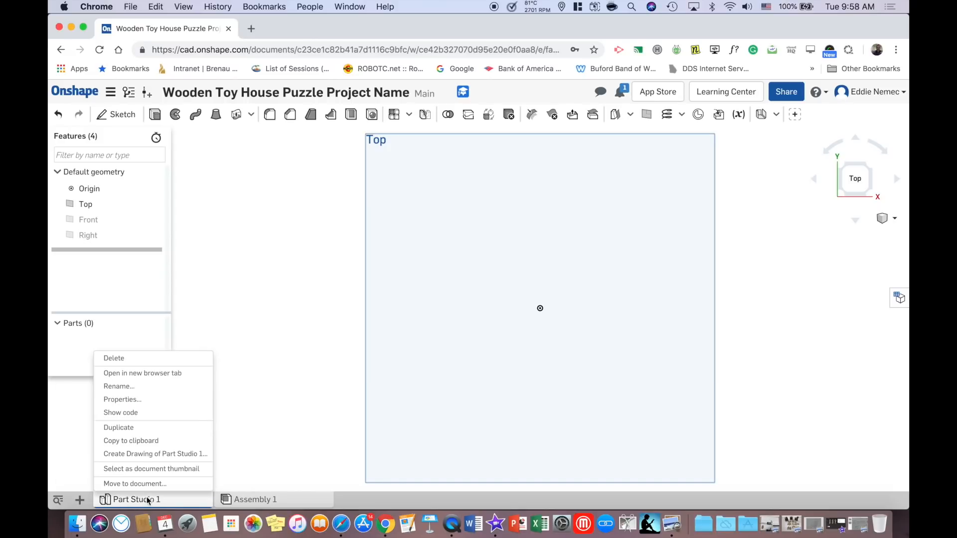
{"action": "left_click", "coordinate": [134, 387]}
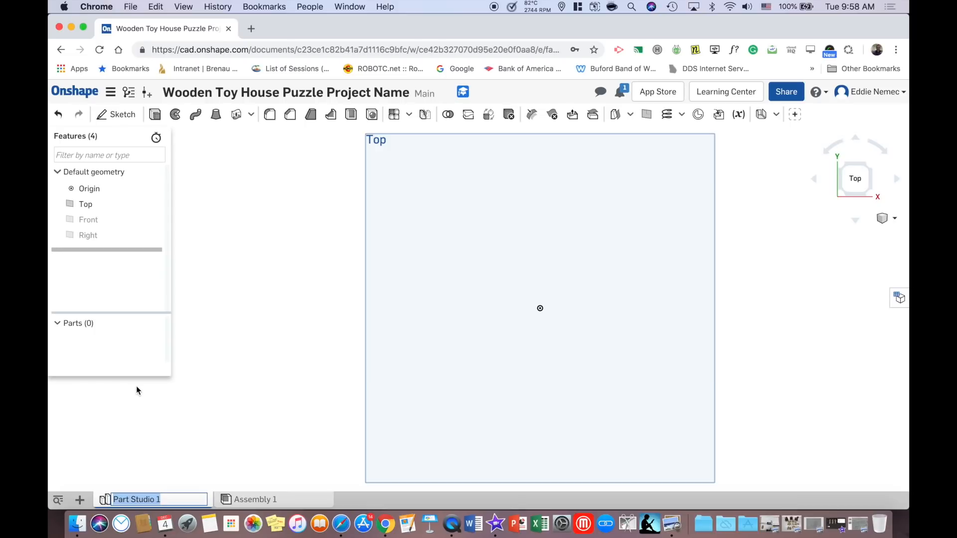
{"action": "type", "text": "L"}
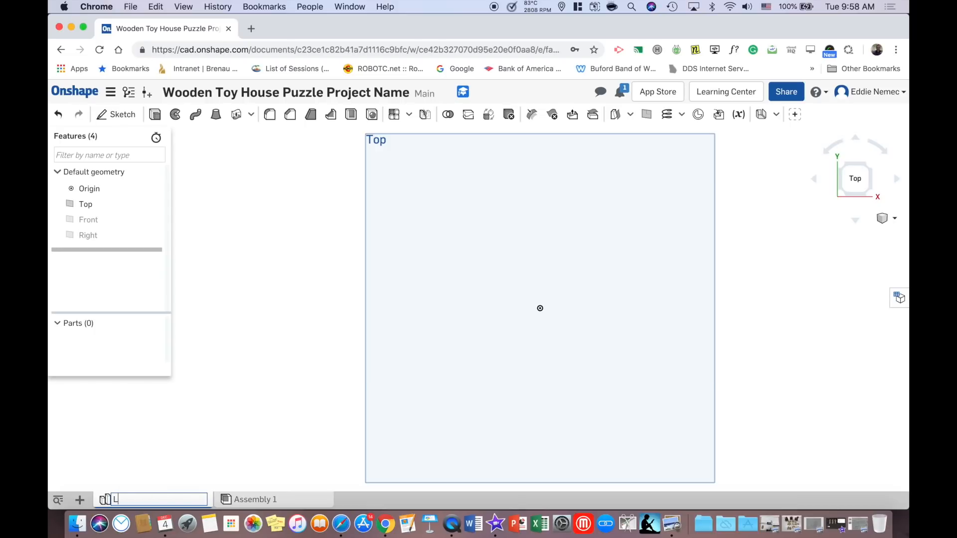
{"action": "type", "text": "eft and Right Roof Piece"}
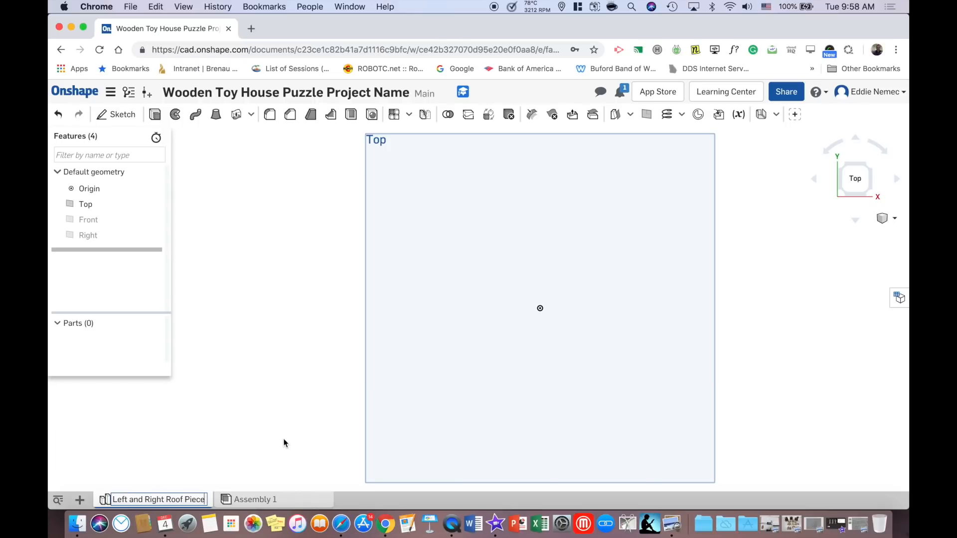
Start a sketch on the Top plane and check the roof piece dimensions in the IMG_7451.JPG photo in Preview.
{"action": "left_click", "coordinate": [124, 114]}
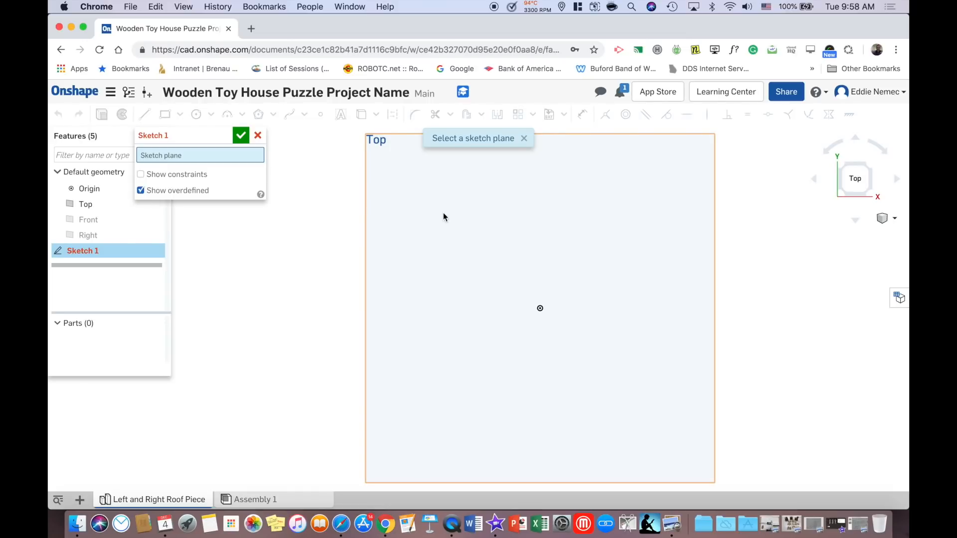
{"action": "left_click", "coordinate": [468, 227]}
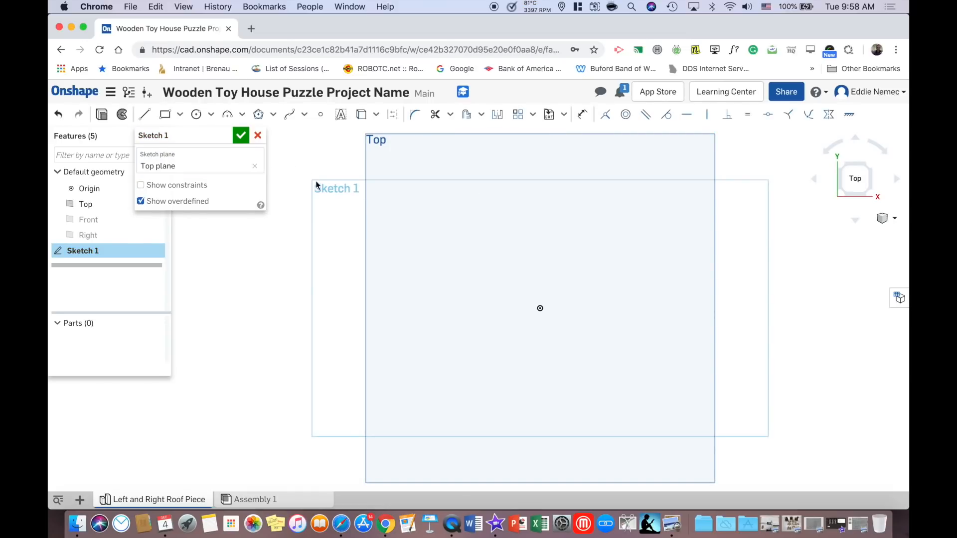
{"action": "left_click", "coordinate": [867, 528]}
{"action": "left_click", "coordinate": [139, 118]}
{"action": "left_click", "coordinate": [127, 263]}
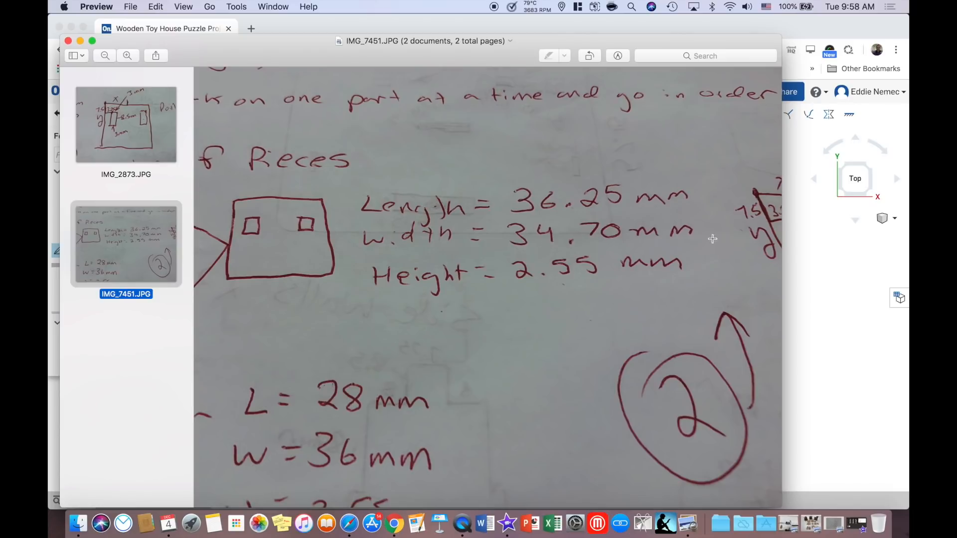
{"action": "left_click", "coordinate": [80, 41]}
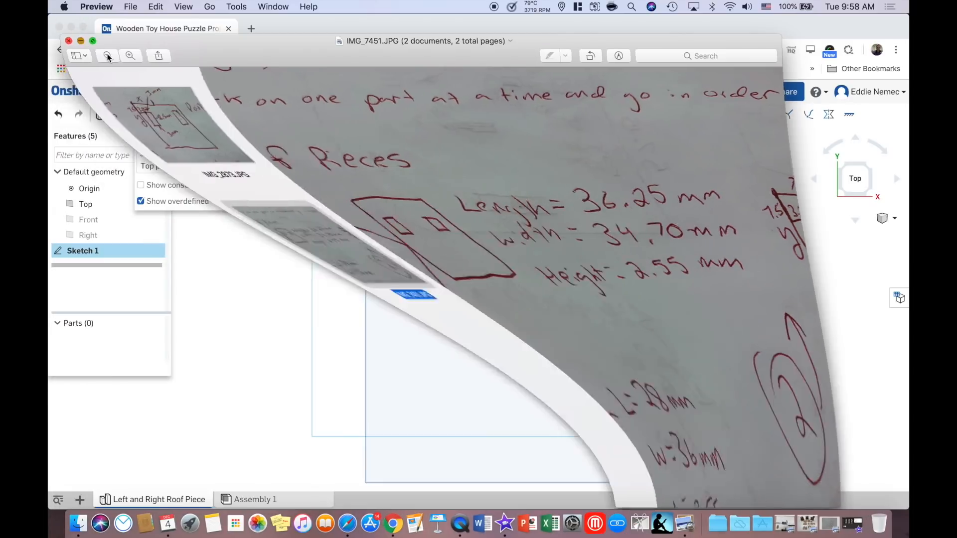
Sketch a center point rectangle about 58.6 mm wide and 64.3 mm high, centred on the origin.
{"action": "left_click", "coordinate": [180, 114]}
{"action": "left_click", "coordinate": [180, 114]}
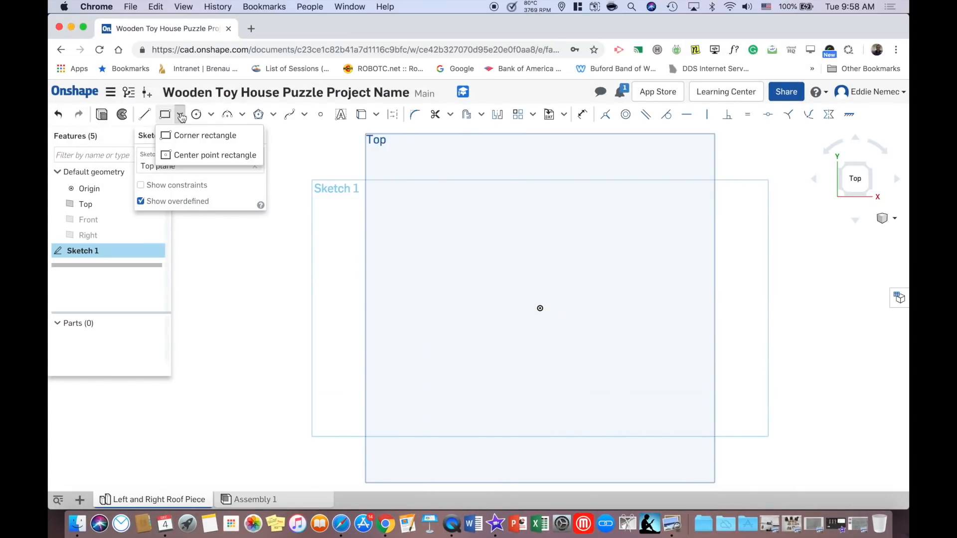
{"action": "left_click", "coordinate": [186, 156]}
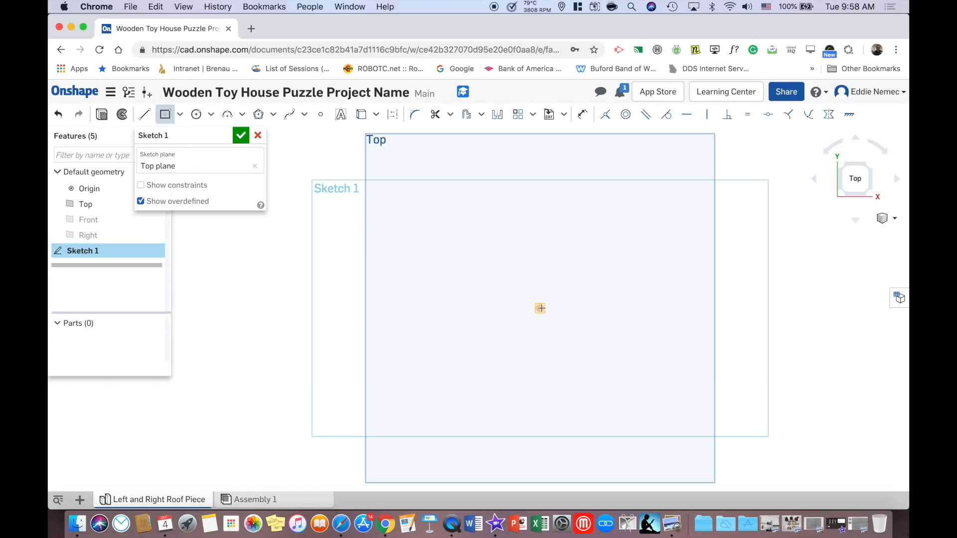
{"action": "left_click", "coordinate": [540, 309]}
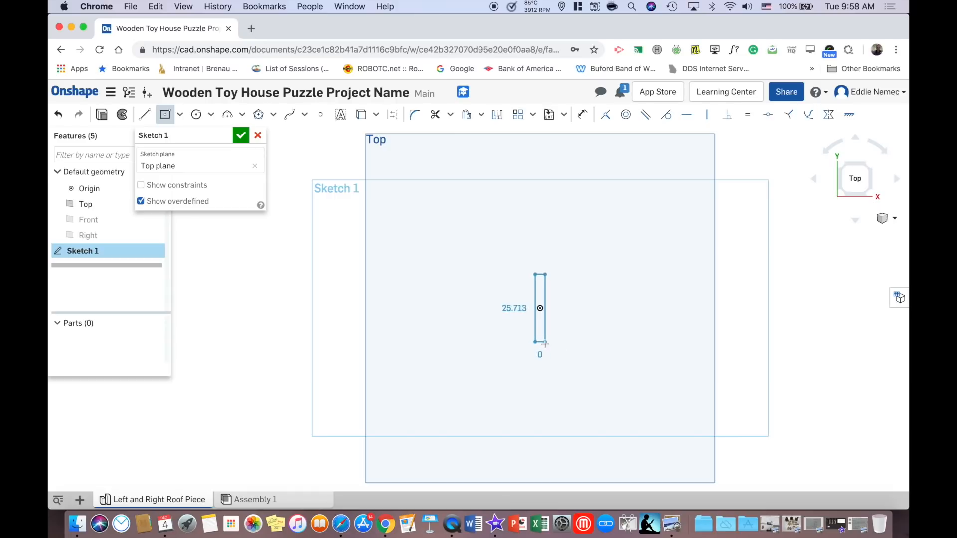
{"action": "left_click", "coordinate": [607, 382]}
Set the rectangle's width to 36.25 mm and its height to 34.70 mm, checking both against the roof piece photo in Preview.
{"action": "left_click", "coordinate": [865, 531]}
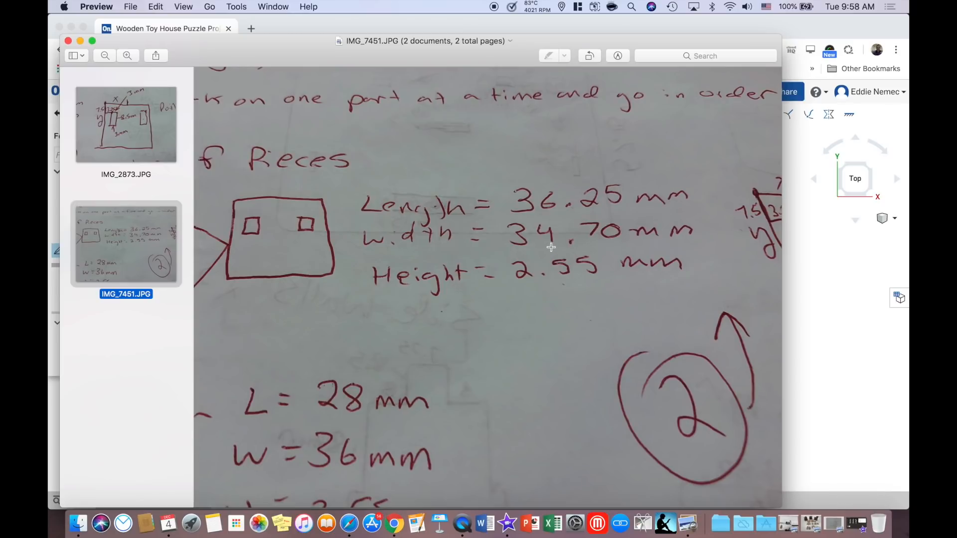
{"action": "left_click", "coordinate": [82, 41]}
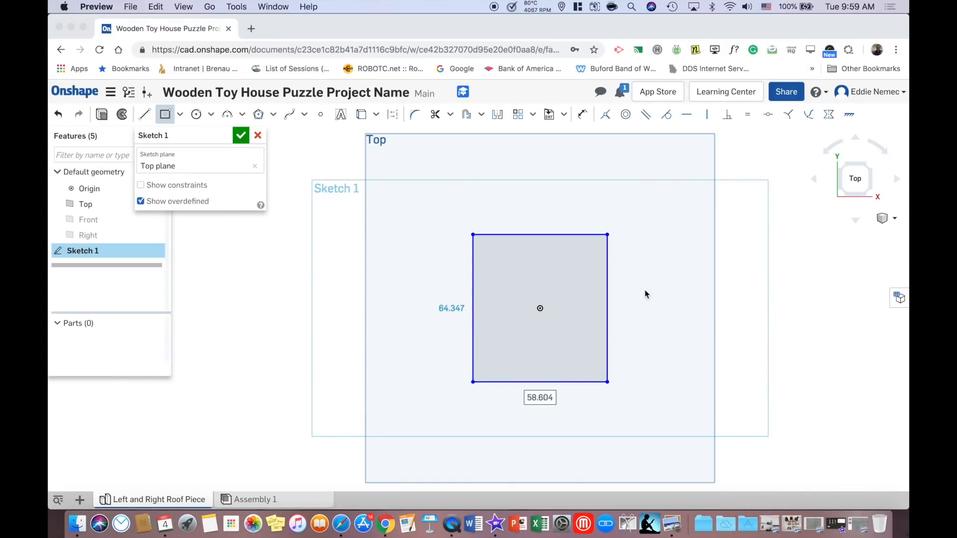
{"action": "double_click", "coordinate": [540, 397]}
{"action": "type", "text": "36"}
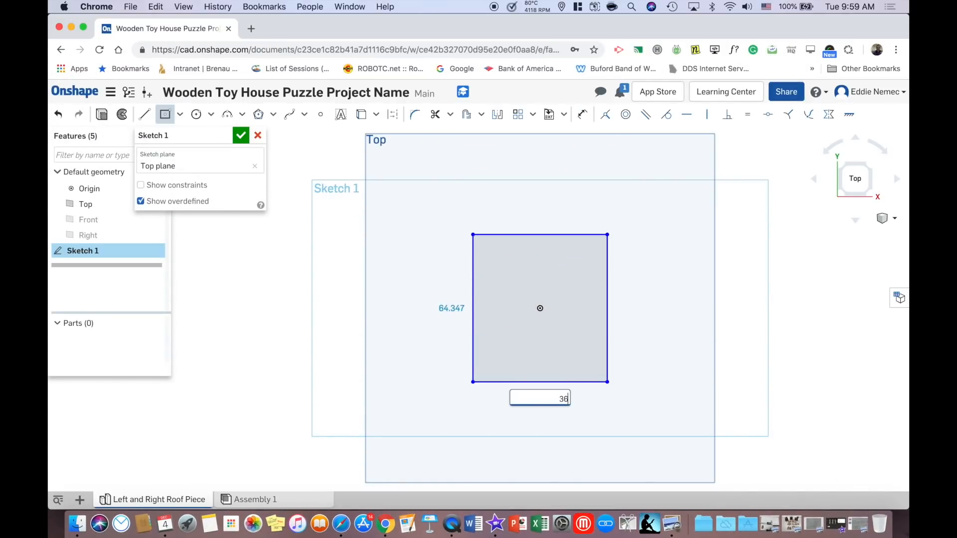
{"action": "type", "text": ".25"}
{"action": "key", "text": "Return"}
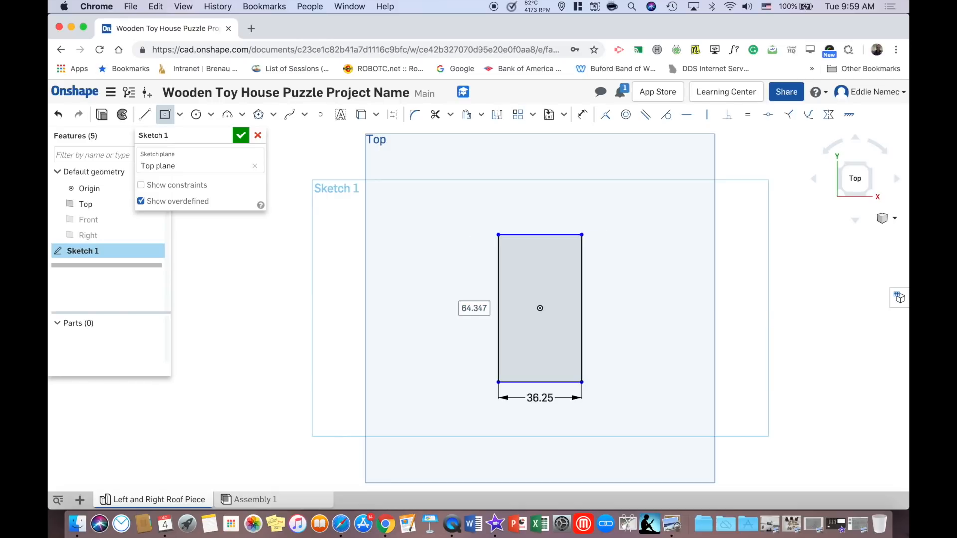
{"action": "type", "text": "34.70"}
{"action": "left_click", "coordinate": [858, 524]}
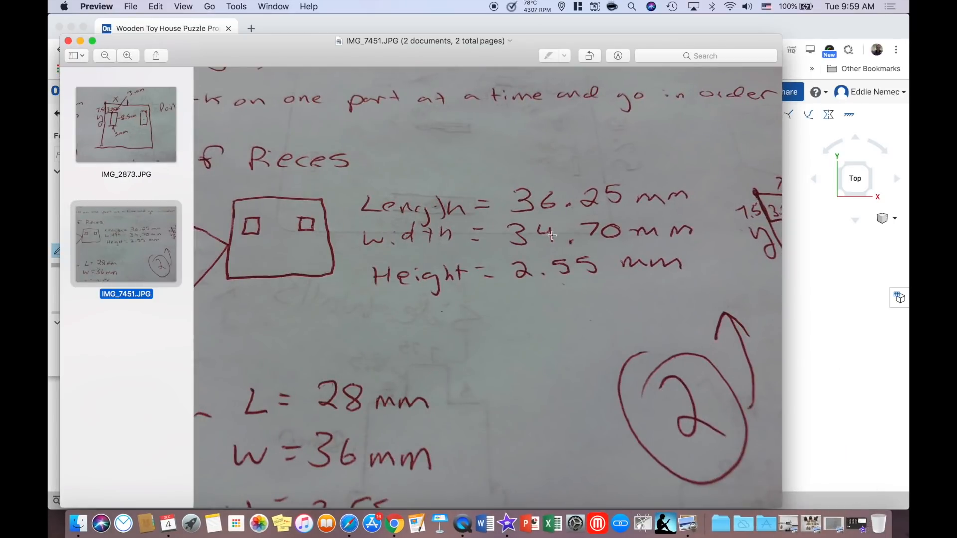
{"action": "left_click", "coordinate": [814, 299]}
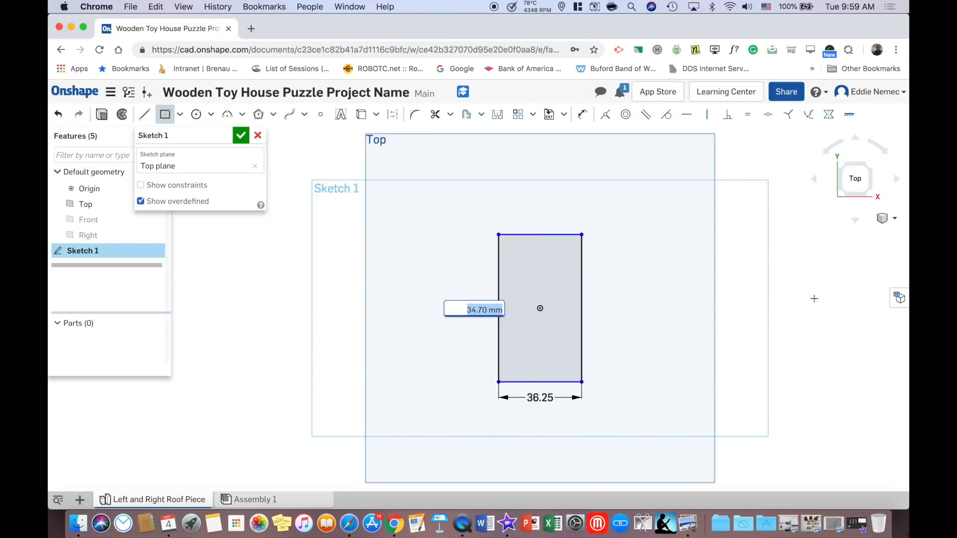
{"action": "key", "text": "Return"}
Examine the IMG_2873.JPG photo in Preview for the slot's size and its offsets from the roof piece's upper-left corner.
{"action": "scroll", "coordinate": [562, 327], "scroll_direction": "down", "scroll_amount": 3}
{"action": "scroll", "coordinate": [561, 327], "scroll_direction": "up", "scroll_amount": 6}
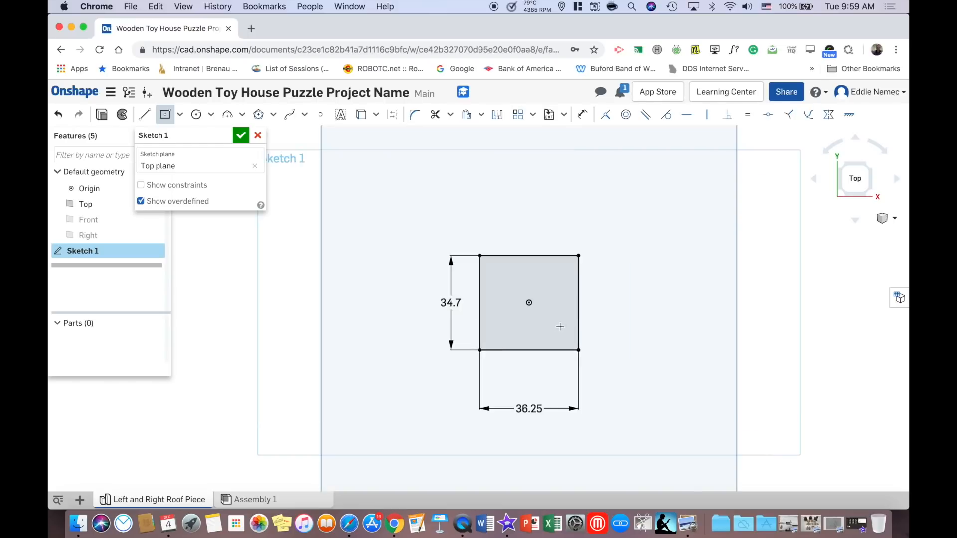
{"action": "scroll", "coordinate": [560, 326], "scroll_direction": "down", "scroll_amount": 2}
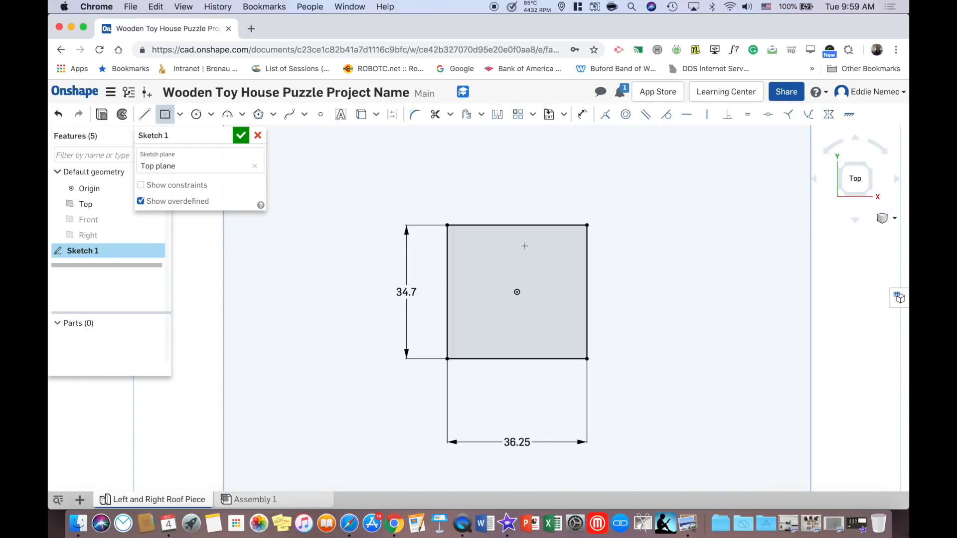
{"action": "scroll", "coordinate": [508, 260], "scroll_direction": "up", "scroll_amount": 2}
{"action": "middle_click_drag", "start_coordinate": [519, 303], "coordinate": [516, 262]}
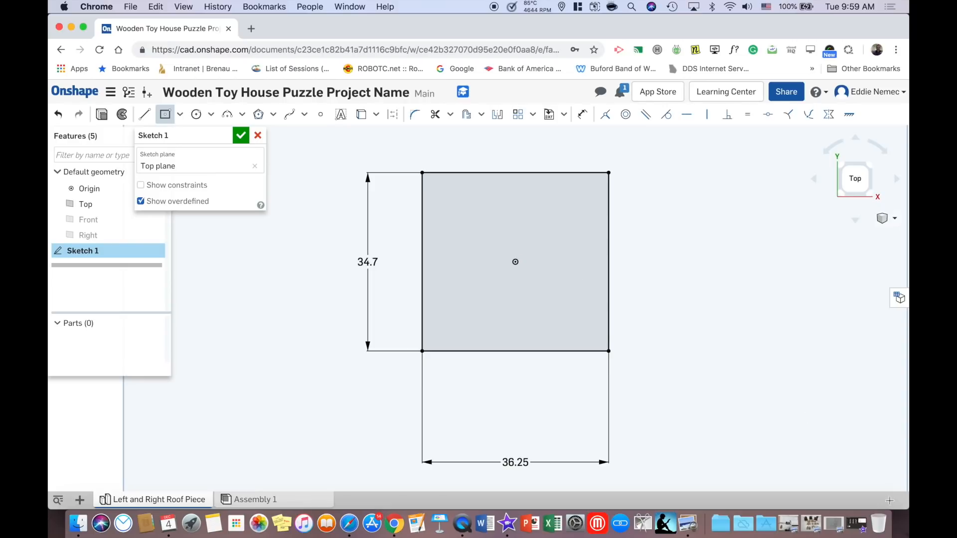
{"action": "left_click", "coordinate": [844, 522]}
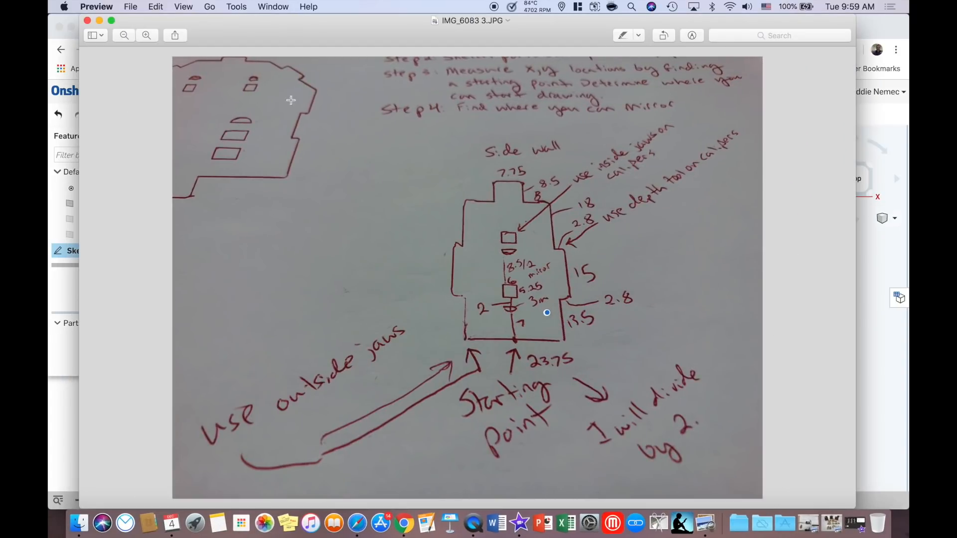
{"action": "left_click", "coordinate": [100, 20]}
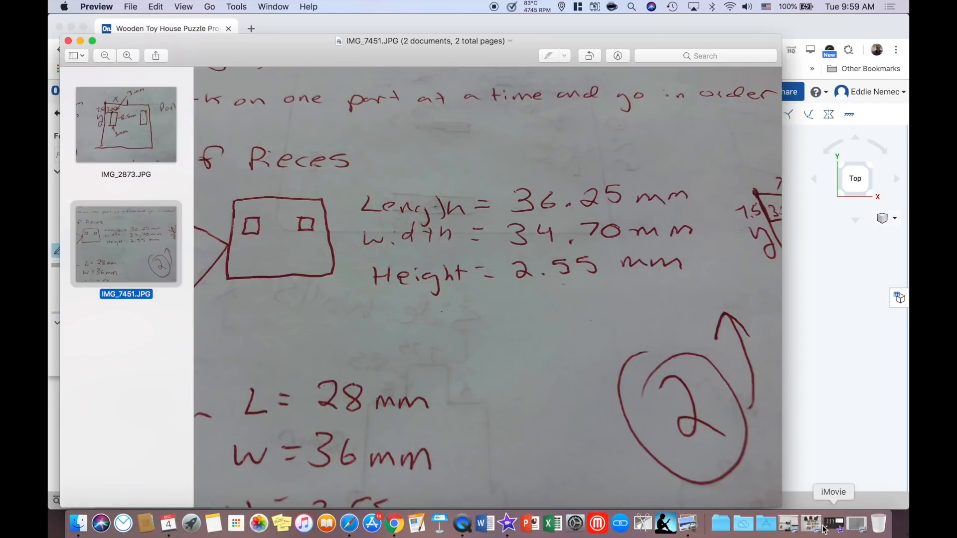
{"action": "left_click", "coordinate": [124, 141]}
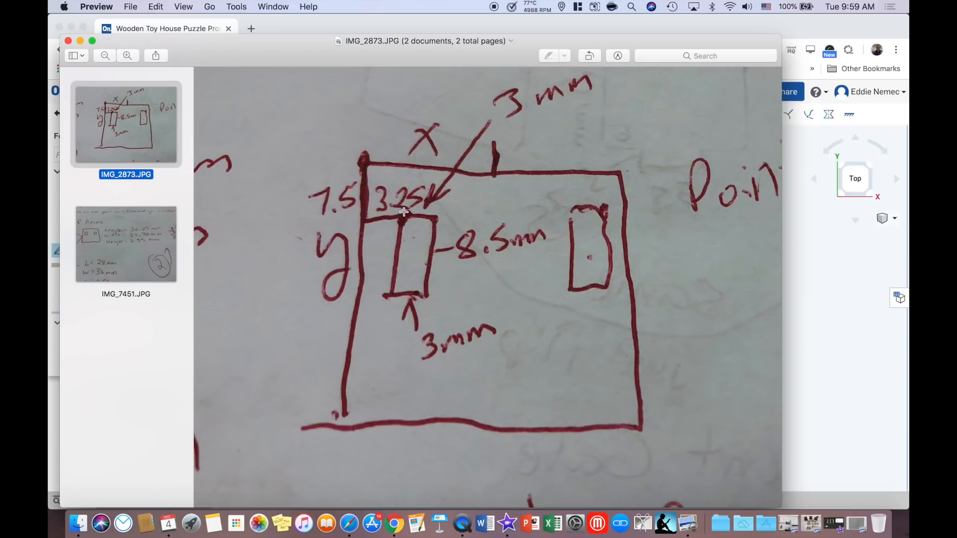
{"action": "left_click", "coordinate": [816, 273]}
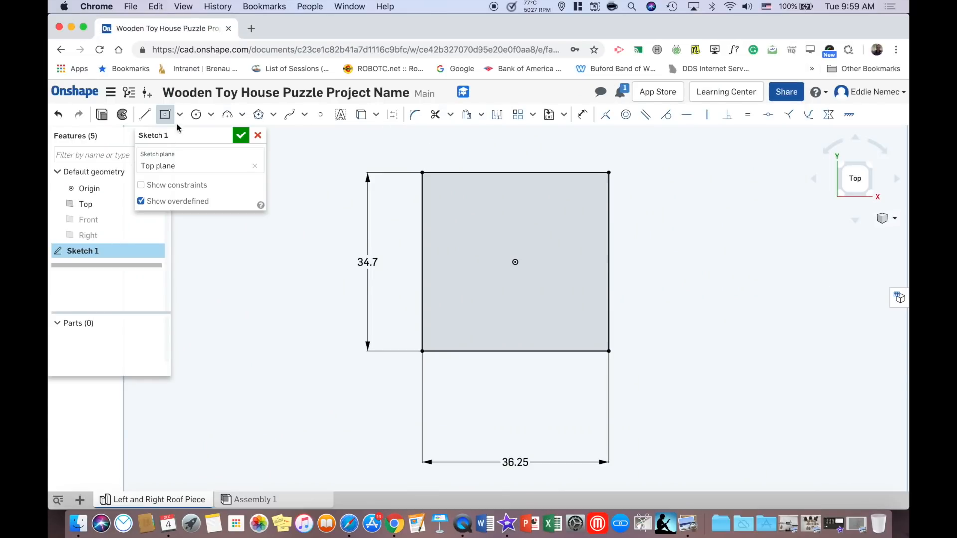
Draw a 7.25 mm line down the rectangle's left edge from its upper-left corner.
{"action": "left_click", "coordinate": [145, 114]}
{"action": "left_click", "coordinate": [422, 172]}
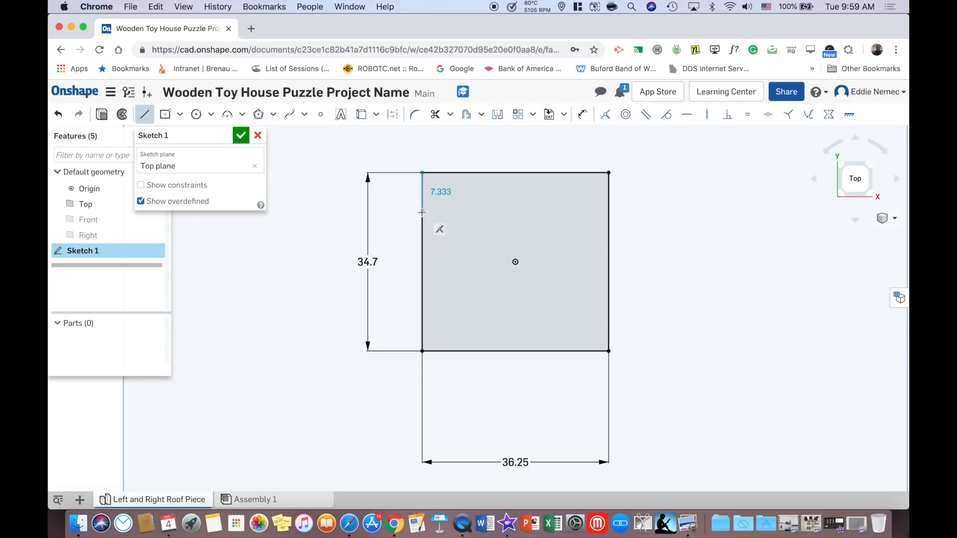
{"action": "type", "text": "7.25"}
{"action": "key", "text": "Return"}
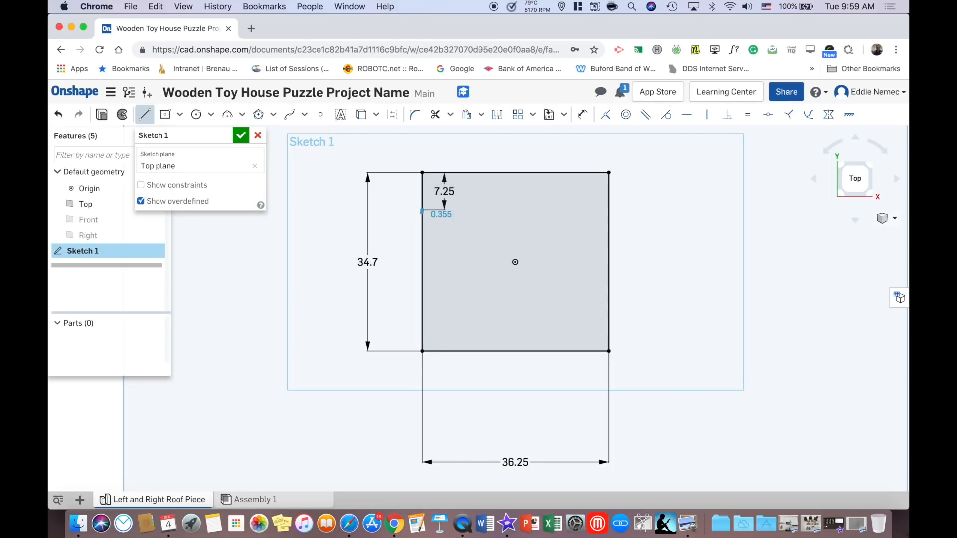
Check the slot's vertical offset in the IMG_2873.JPG photo in Preview and set the left edge line's length to 7.5 mm.
{"action": "left_click", "coordinate": [854, 522]}
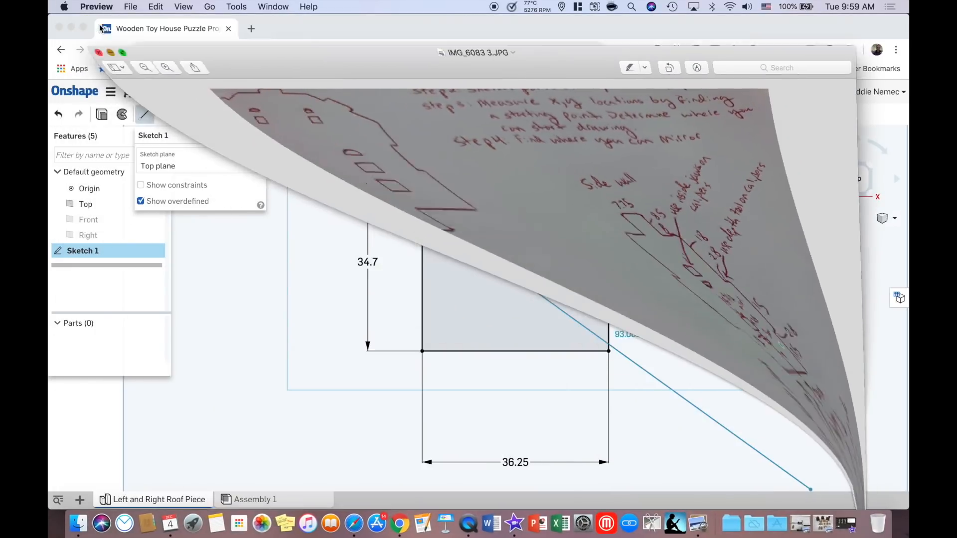
{"action": "left_click", "coordinate": [99, 21]}
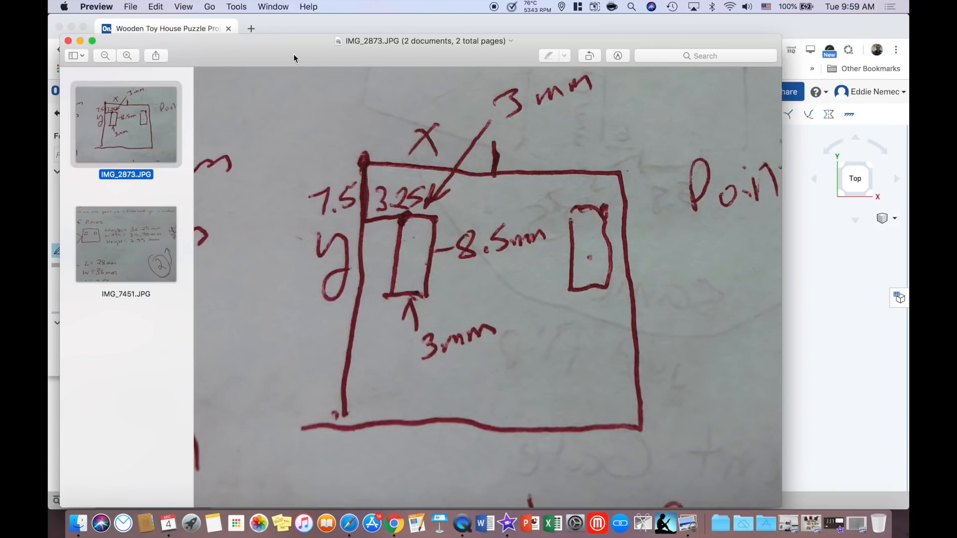
{"action": "left_click", "coordinate": [869, 327]}
{"action": "right_click", "coordinate": [513, 195]}
{"action": "left_click", "coordinate": [528, 198]}
{"action": "double_click", "coordinate": [442, 190]}
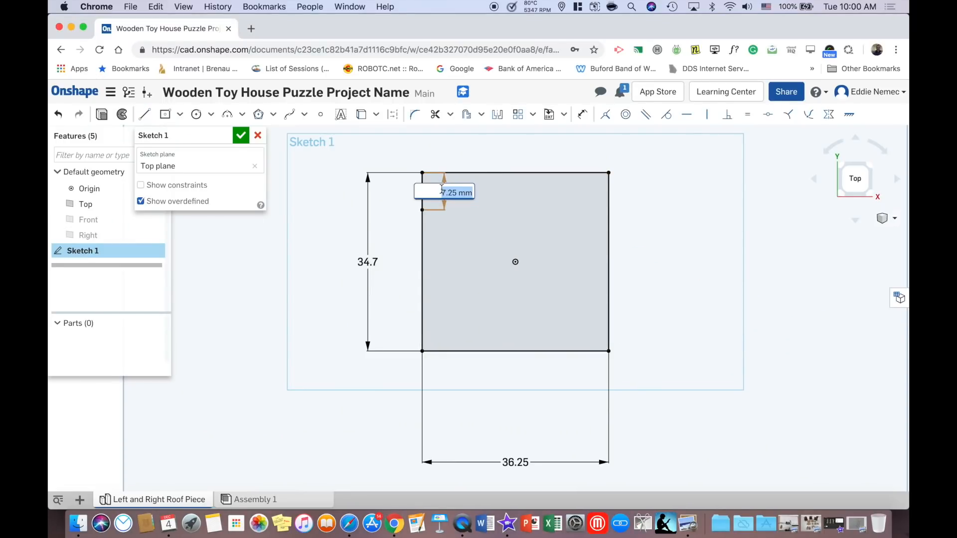
{"action": "type", "text": "7.5"}
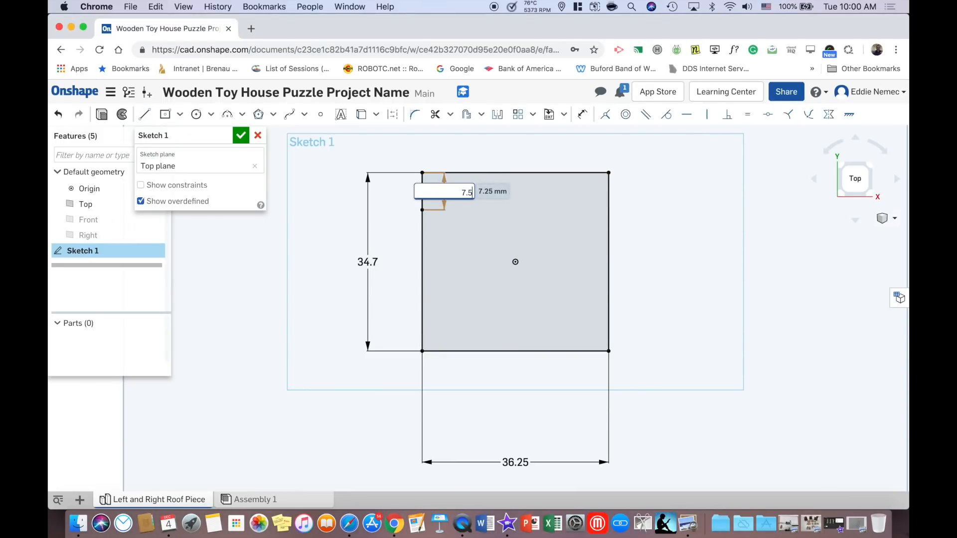
{"action": "key", "text": "Return"}
Draw a 3.25 mm horizontal line inward from the end of the 7.5 mm line, and continue it with a 3 mm line.
{"action": "key", "text": "l"}
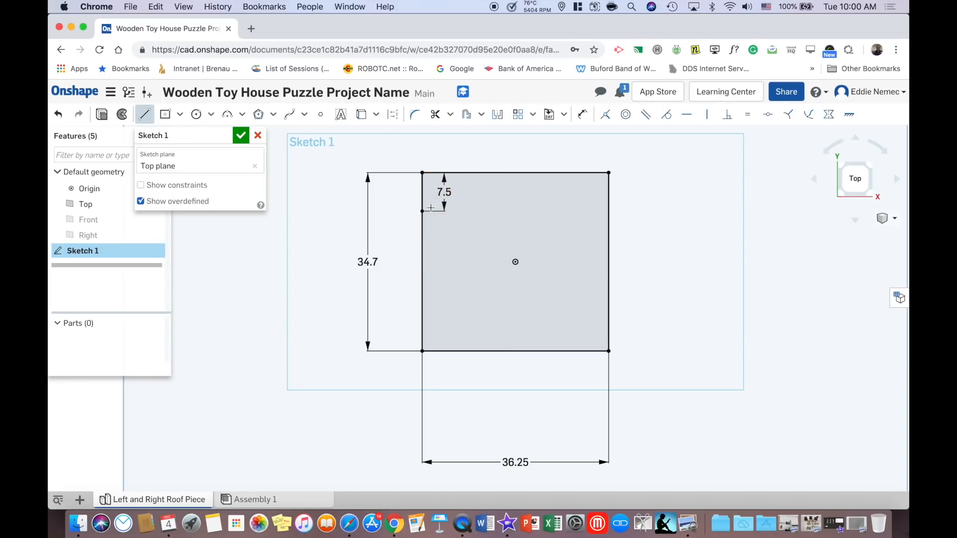
{"action": "left_click", "coordinate": [422, 211]}
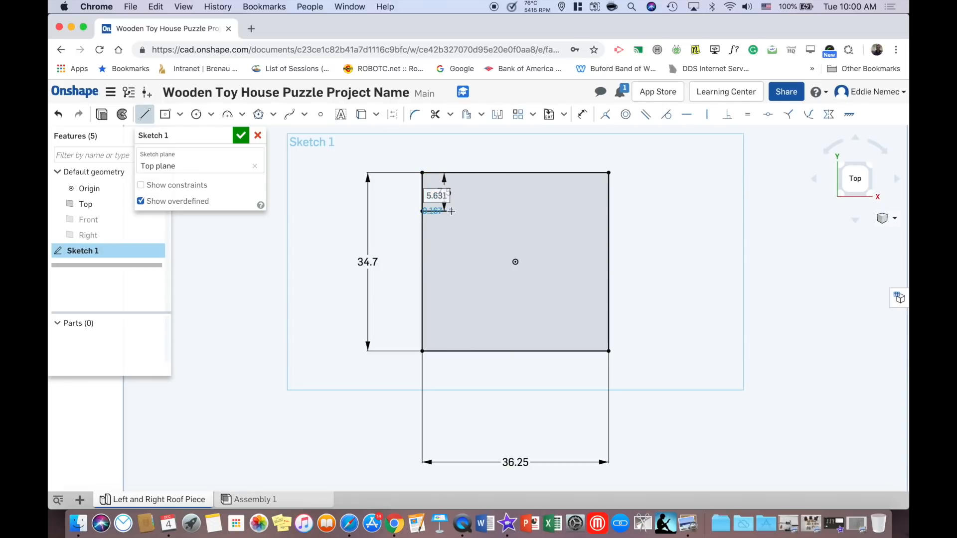
{"action": "type", "text": "3.25"}
{"action": "key", "text": "Return"}
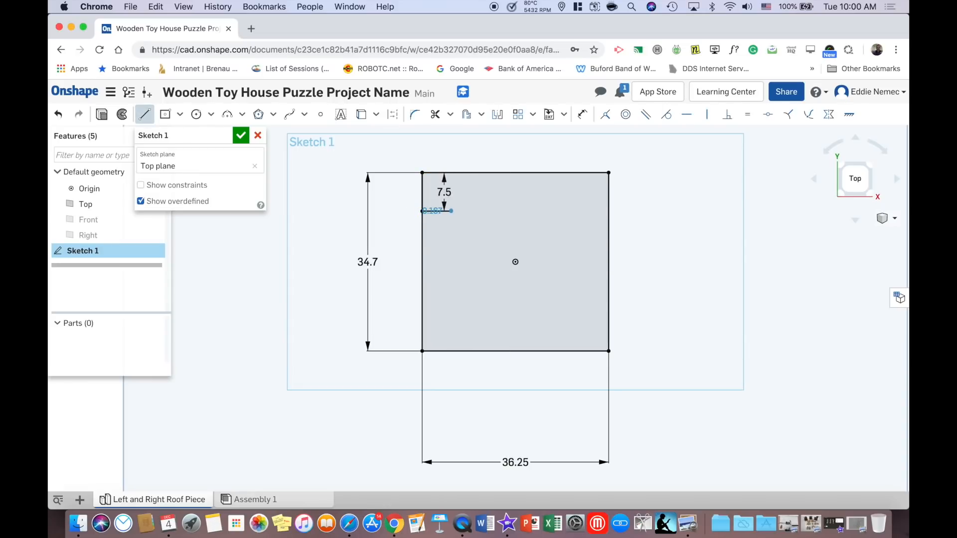
{"action": "mouse_move", "coordinate": [573, 24]}
{"action": "left_mouse_down"}
{"action": "mouse_move", "coordinate": [604, 250]}
{"action": "mouse_move", "coordinate": [588, 241]}
{"action": "mouse_move", "coordinate": [578, 313]}
{"action": "mouse_move", "coordinate": [571, 26]}
{"action": "left_mouse_up"}
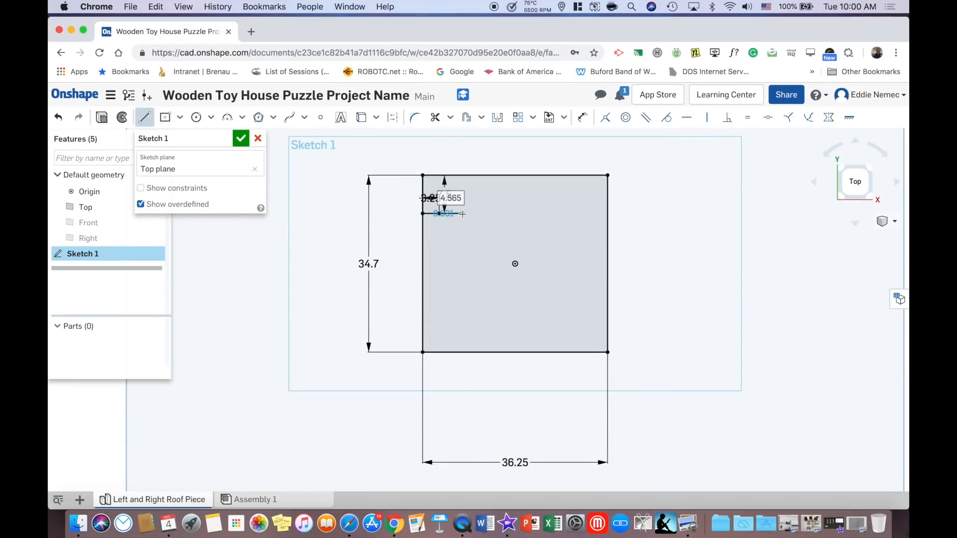
{"action": "type", "text": "3"}
{"action": "key", "text": "Return"}
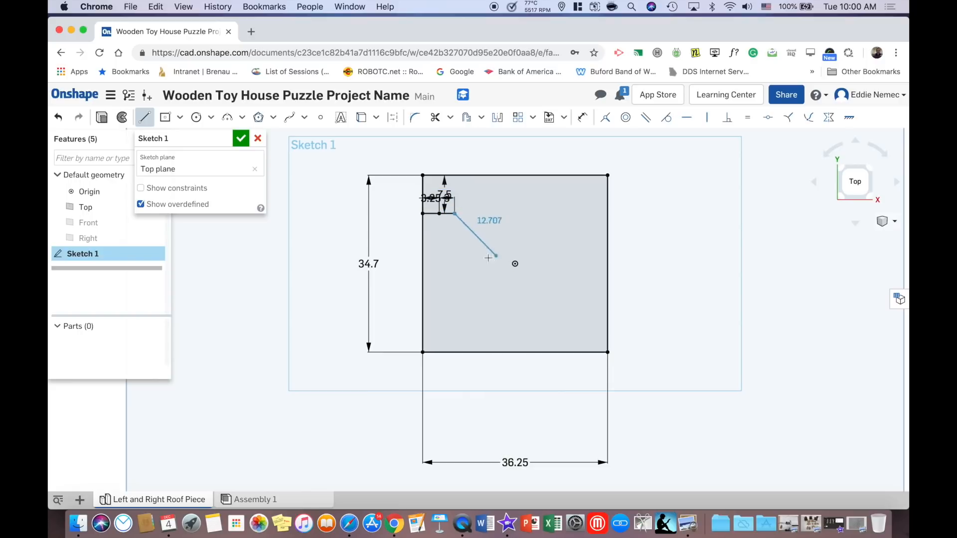
Complete the slot outline with an 8.5 mm right side, a 3 mm bottom edge and a left side closing at the 3.25 mm offset point.
{"action": "left_click", "coordinate": [453, 259]}
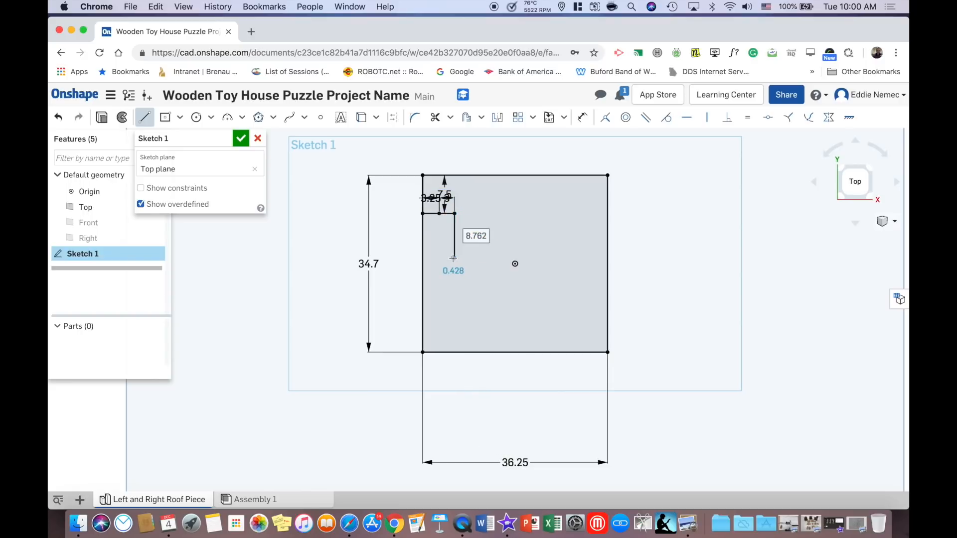
{"action": "type", "text": "8.5"}
{"action": "key", "text": "Return"}
{"action": "scroll", "coordinate": [503, 259], "scroll_direction": "up", "scroll_amount": 2}
{"action": "scroll", "coordinate": [500, 258], "scroll_direction": "up", "scroll_amount": 2}
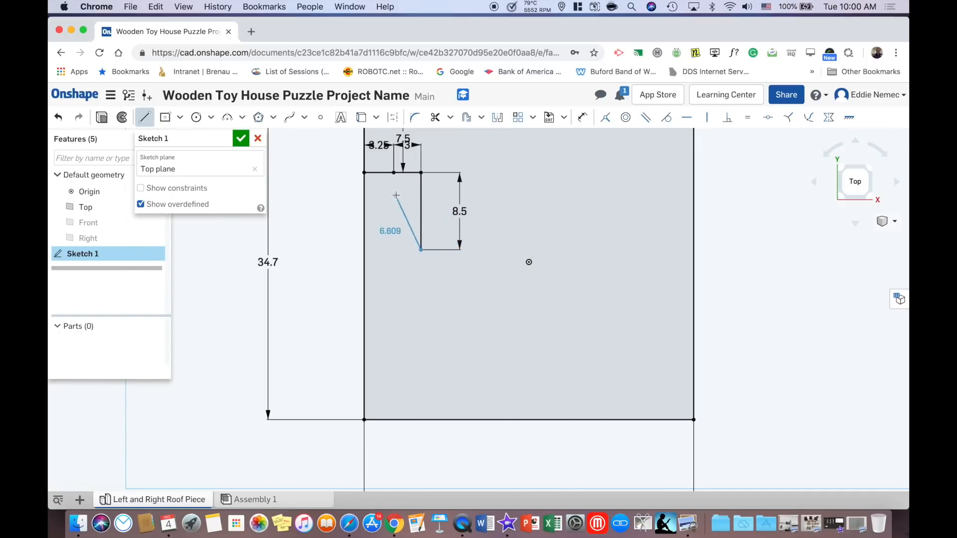
{"action": "left_click", "coordinate": [394, 249]}
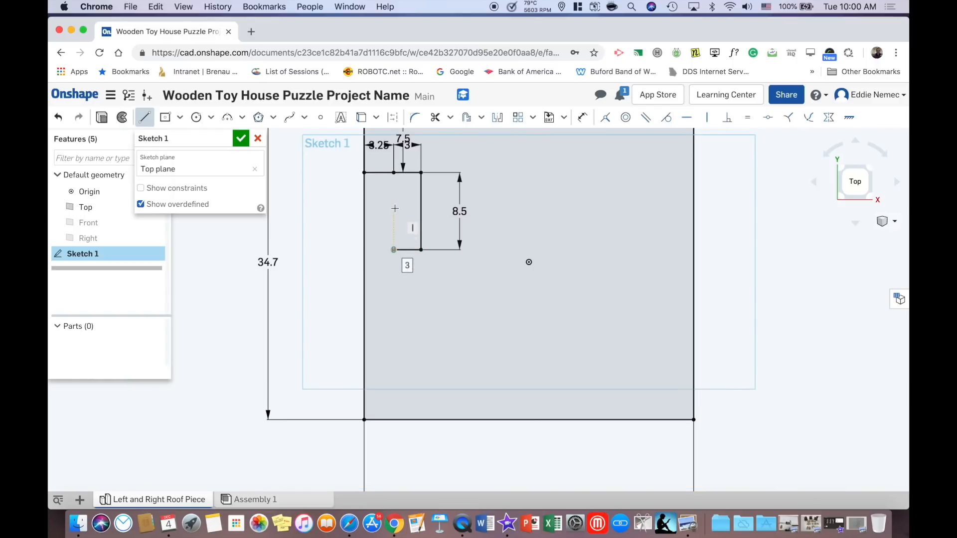
{"action": "left_click", "coordinate": [393, 173]}
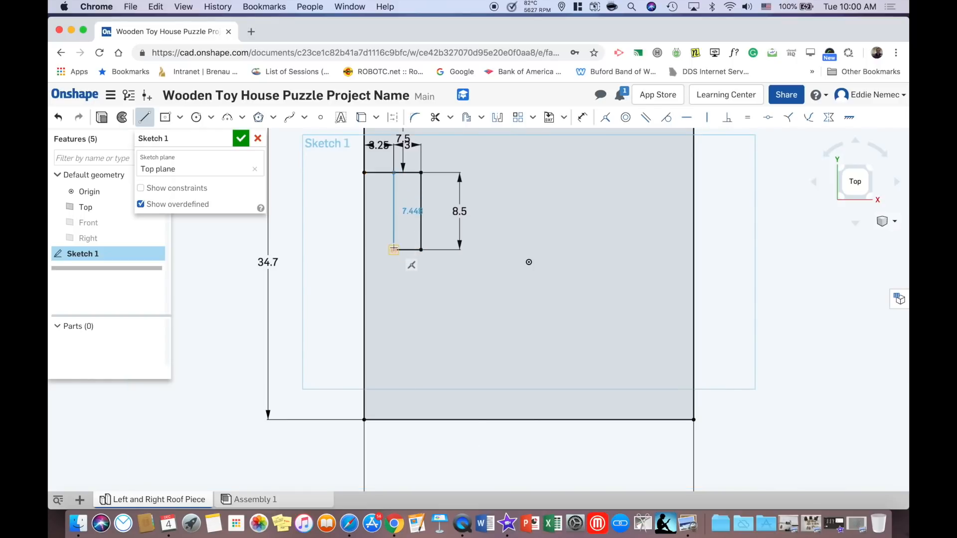
{"action": "mouse_move", "coordinate": [474, 207]}
{"action": "middle_mouse_down"}
{"action": "mouse_move", "coordinate": [477, 298]}
{"action": "mouse_move", "coordinate": [486, 247]}
{"action": "middle_mouse_up"}
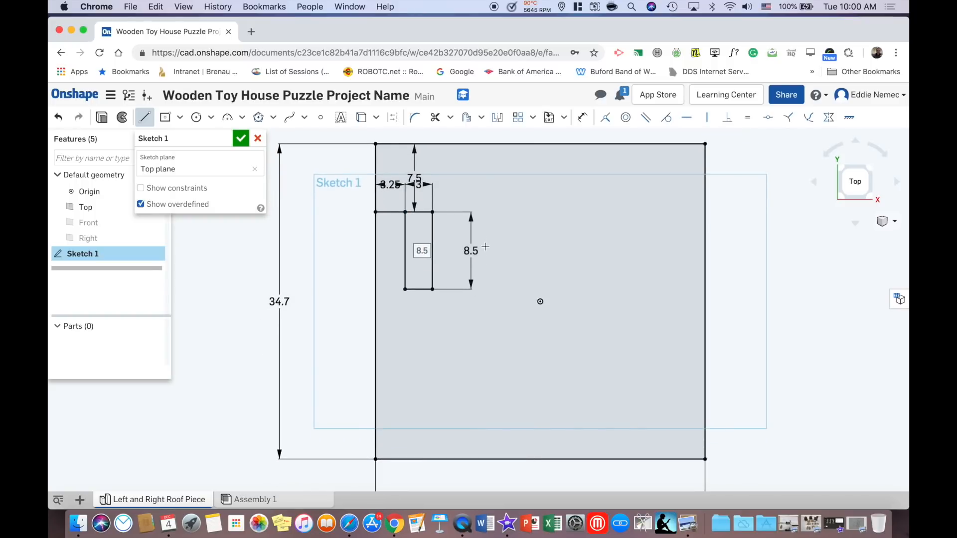
{"action": "right_click", "coordinate": [516, 231]}
{"action": "left_click", "coordinate": [544, 240]}
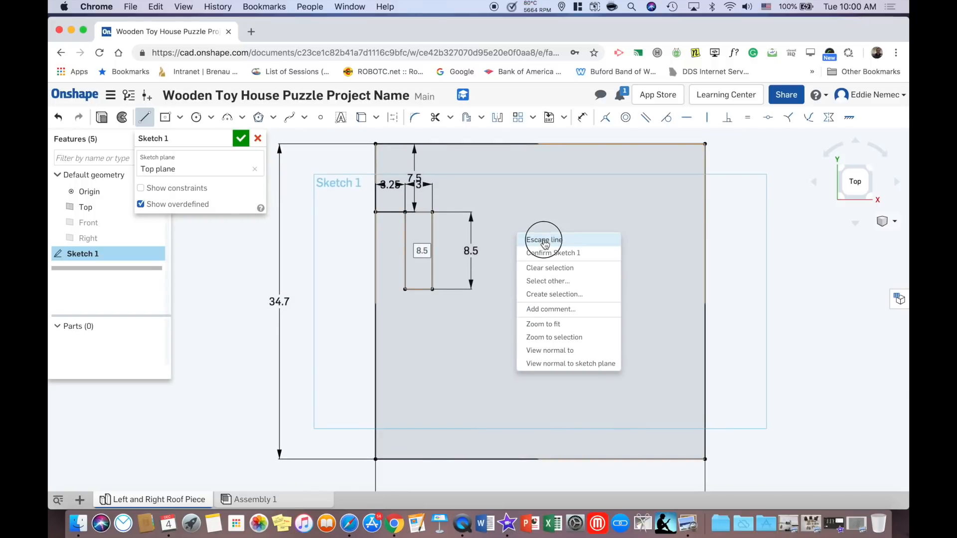
Mirror the slot's edges to the rectangle's right half about a vertical line about 2.25 mm long drawn down from the top edge's midpoint.
{"action": "left_click", "coordinate": [144, 118]}
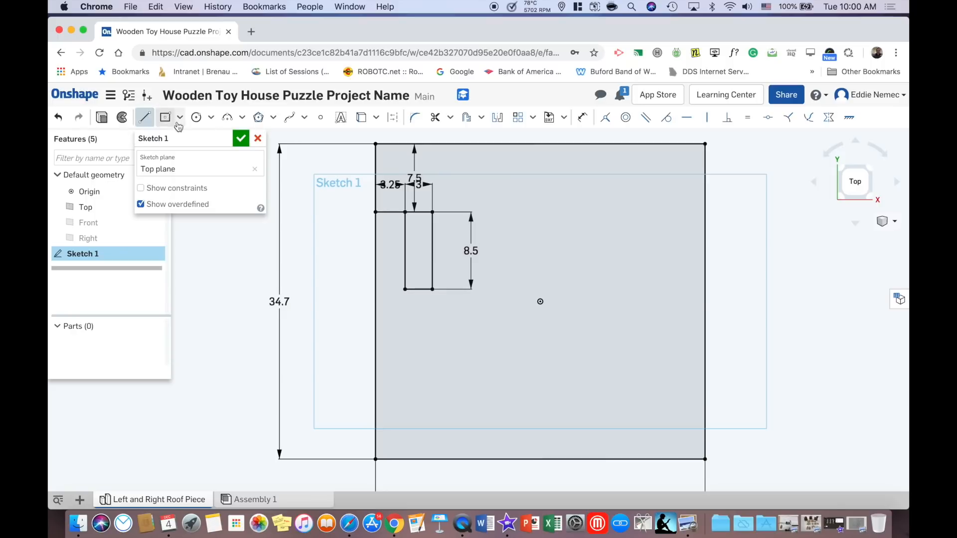
{"action": "left_click", "coordinate": [538, 144]}
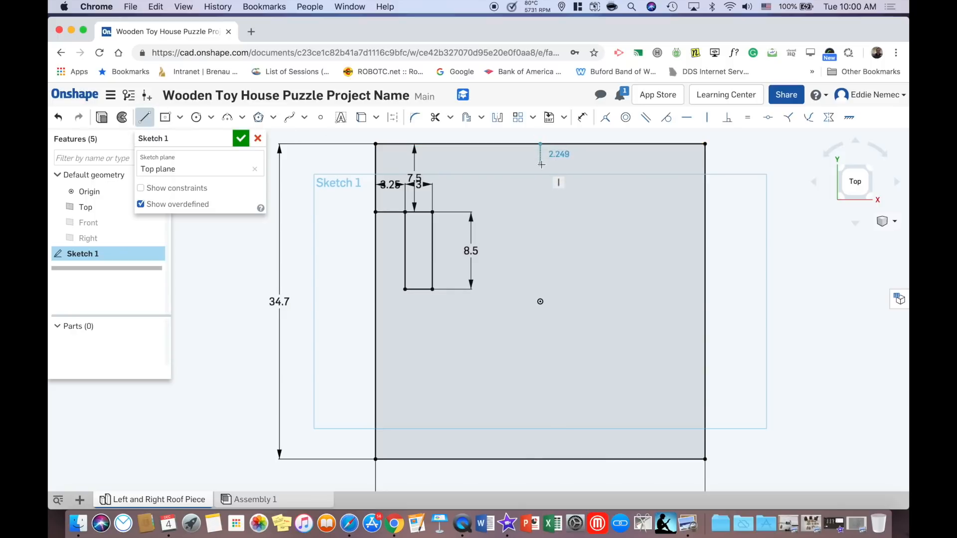
{"action": "left_click", "coordinate": [497, 117]}
{"action": "left_click", "coordinate": [539, 154]}
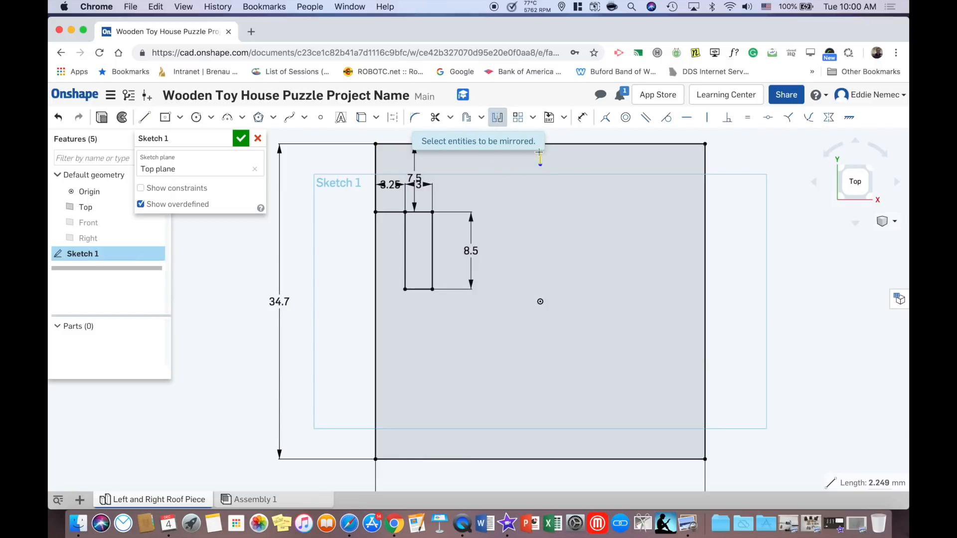
{"action": "left_click", "coordinate": [432, 229]}
{"action": "left_click", "coordinate": [405, 221]}
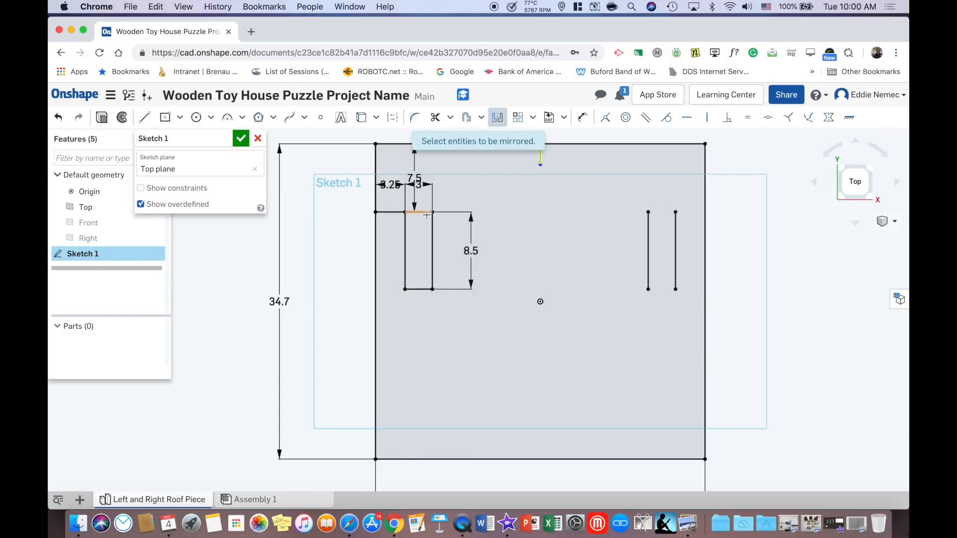
{"action": "left_click", "coordinate": [426, 213]}
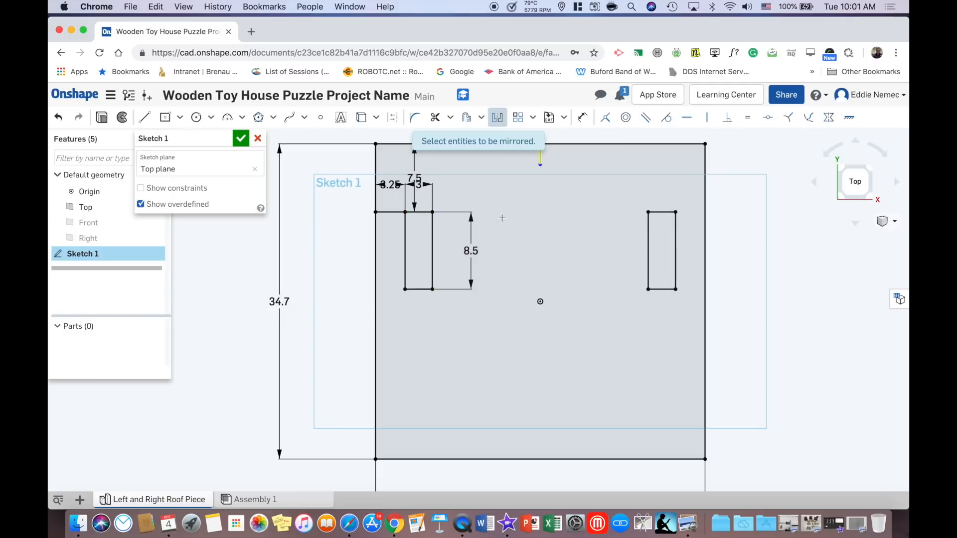
Trim away the two construction offset lines that locate the left slot from the rectangle's upper-left corner.
{"action": "left_click", "coordinate": [435, 117]}
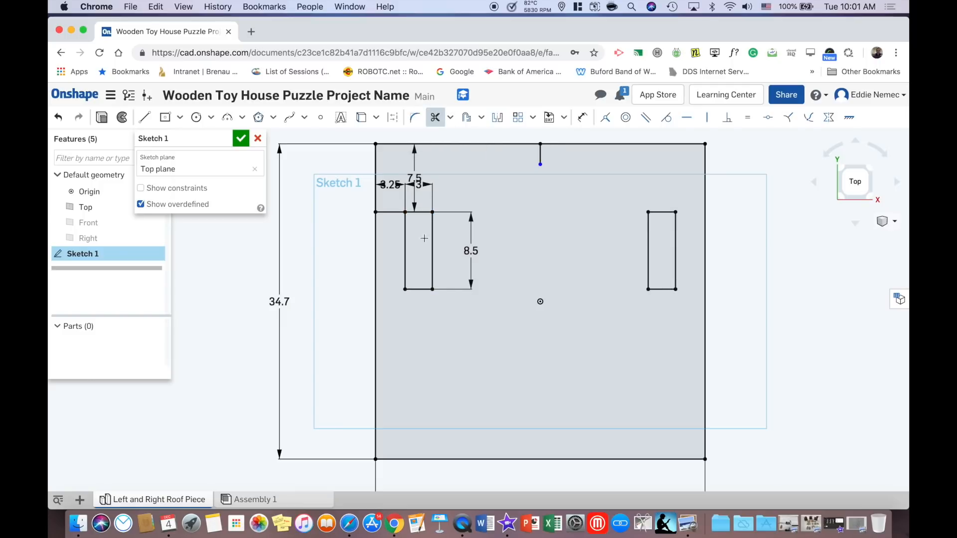
{"action": "left_click", "coordinate": [393, 213]}
{"action": "left_click", "coordinate": [375, 180]}
{"action": "left_click", "coordinate": [391, 212]}
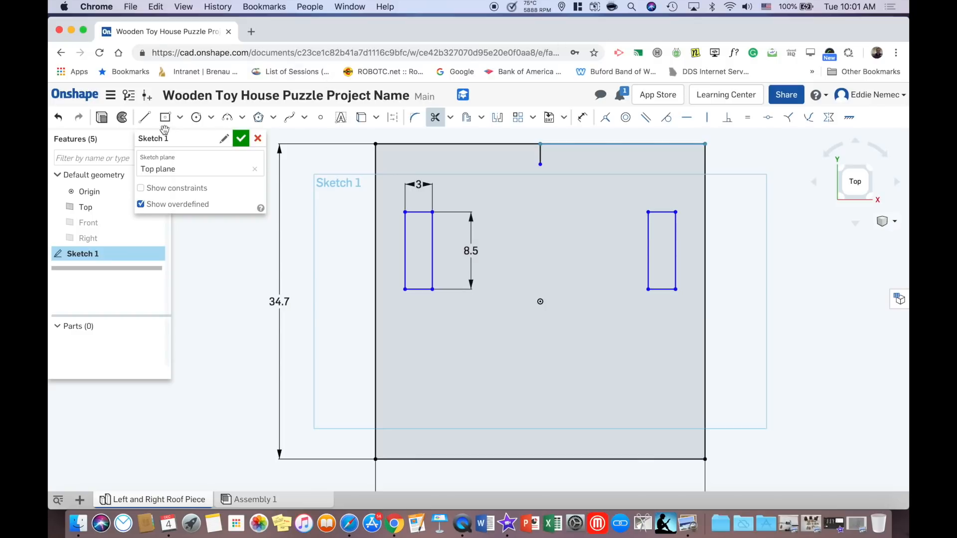
Compare the slots' side offsets with horizontal lines from their outer upper corners to the rectangle's sides, and trim those lines away.
{"action": "left_click", "coordinate": [144, 117]}
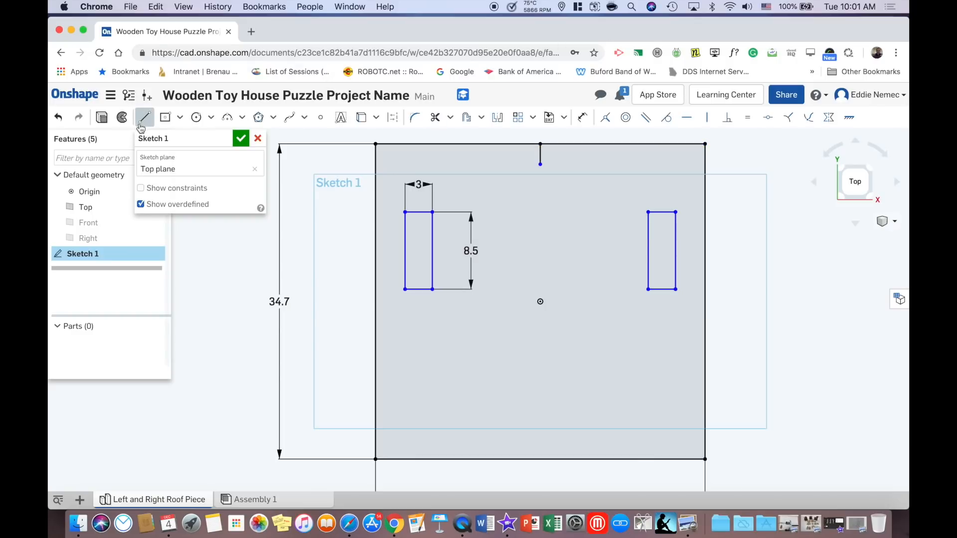
{"action": "left_click", "coordinate": [405, 213]}
{"action": "left_click", "coordinate": [376, 212]}
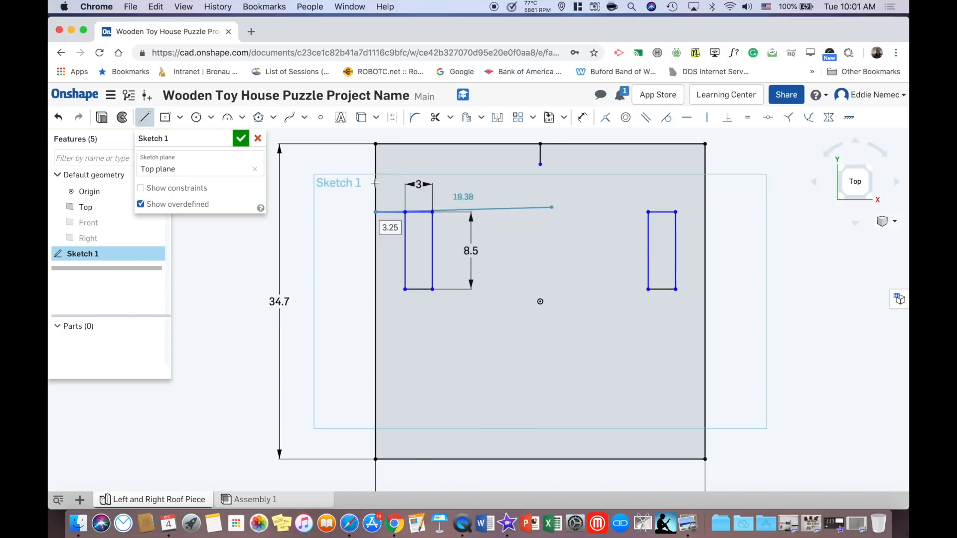
{"action": "left_click", "coordinate": [145, 117]}
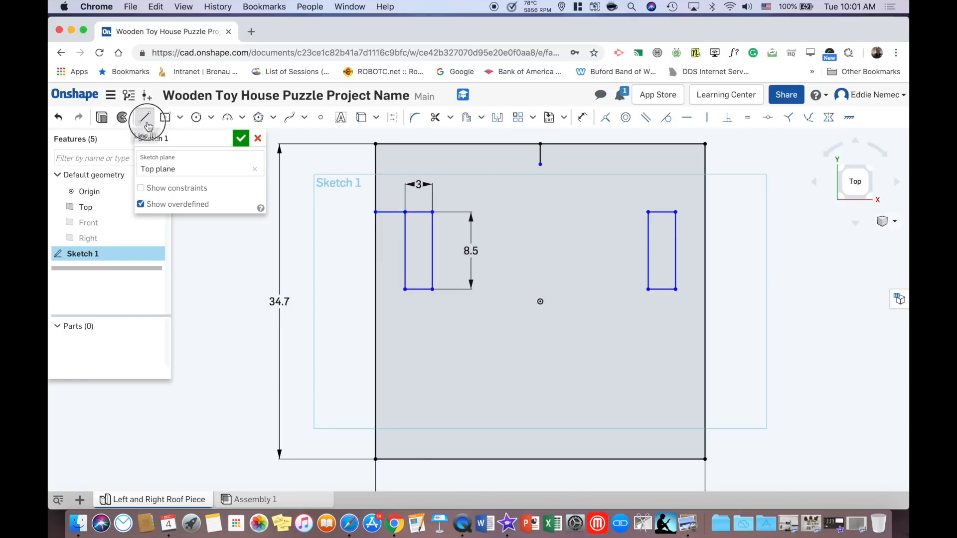
{"action": "left_click", "coordinate": [675, 212]}
{"action": "left_click", "coordinate": [704, 213]}
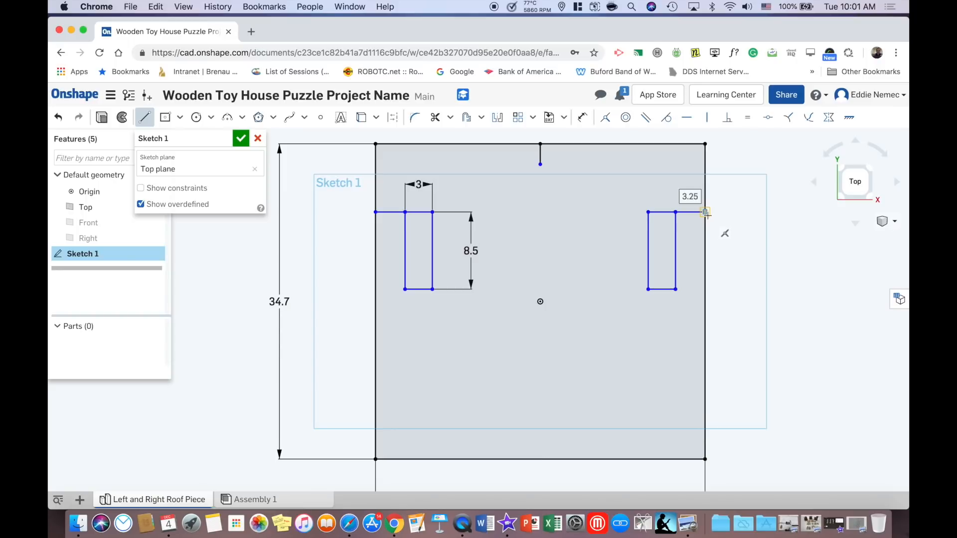
{"action": "left_click", "coordinate": [435, 117]}
{"action": "left_click", "coordinate": [691, 213]}
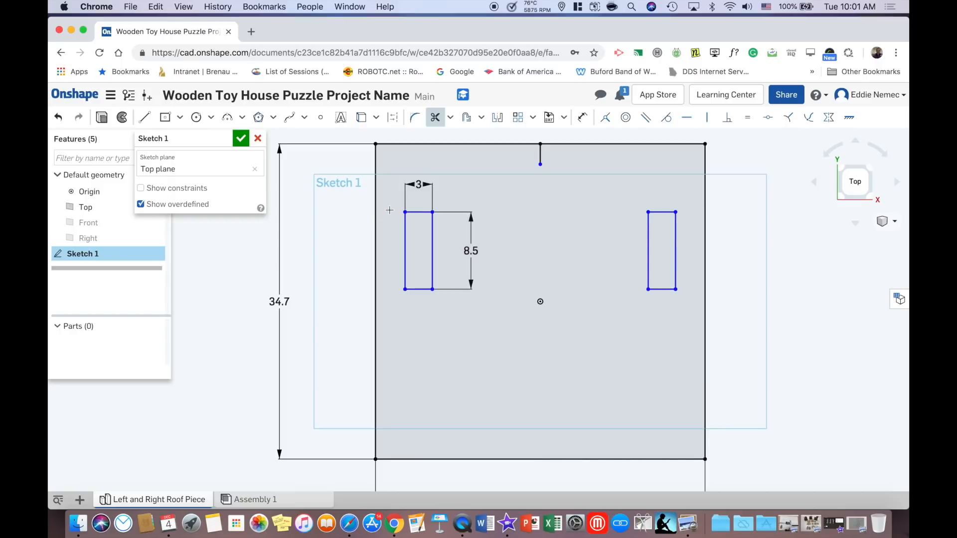
{"action": "mouse_move", "coordinate": [552, 224]}
{"action": "middle_mouse_down"}
{"action": "mouse_move", "coordinate": [555, 265]}
{"action": "mouse_move", "coordinate": [539, 245]}
{"action": "middle_mouse_up"}
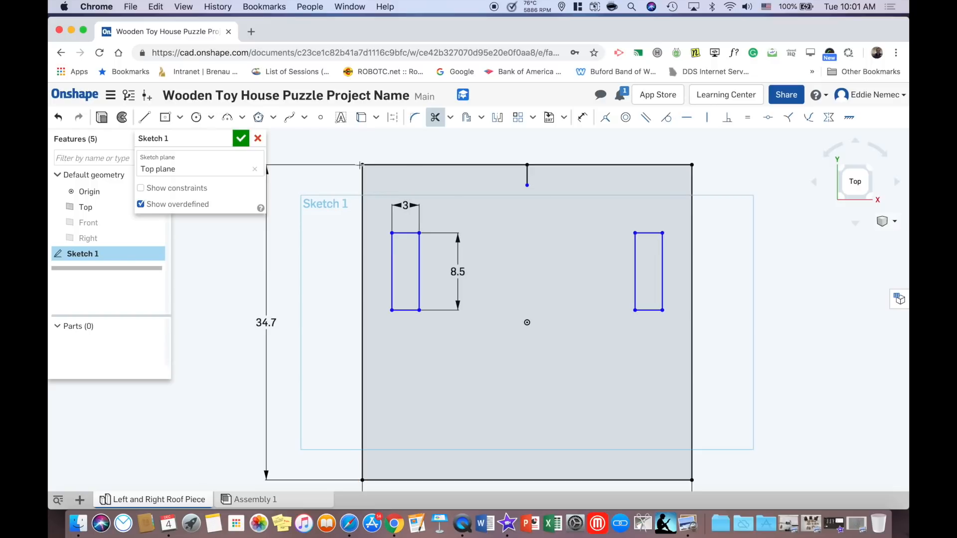
{"action": "right_click", "coordinate": [385, 153]}
{"action": "left_click", "coordinate": [397, 162]}
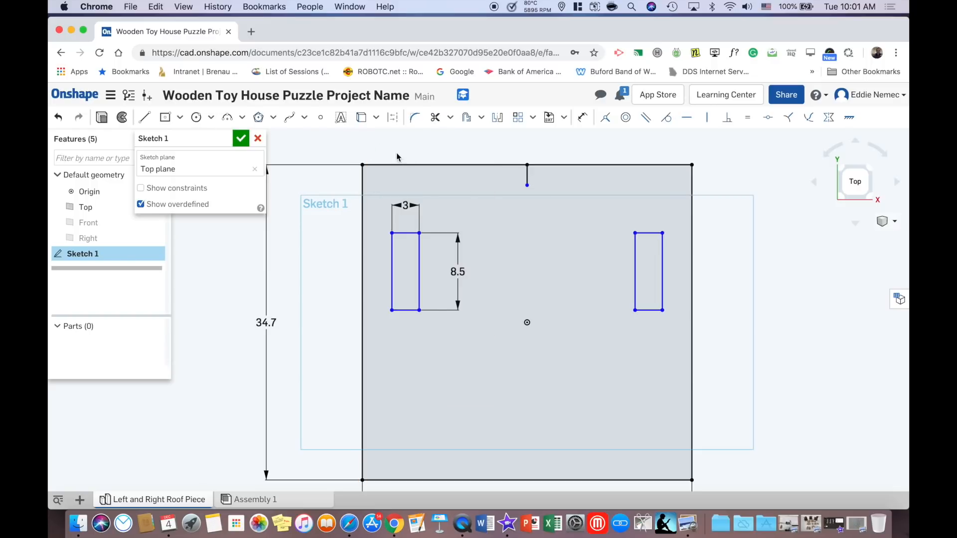
Extrude the roof face around the two slots as a new solid with a blind depth of 2.5 mm.
{"action": "left_click", "coordinate": [541, 240]}
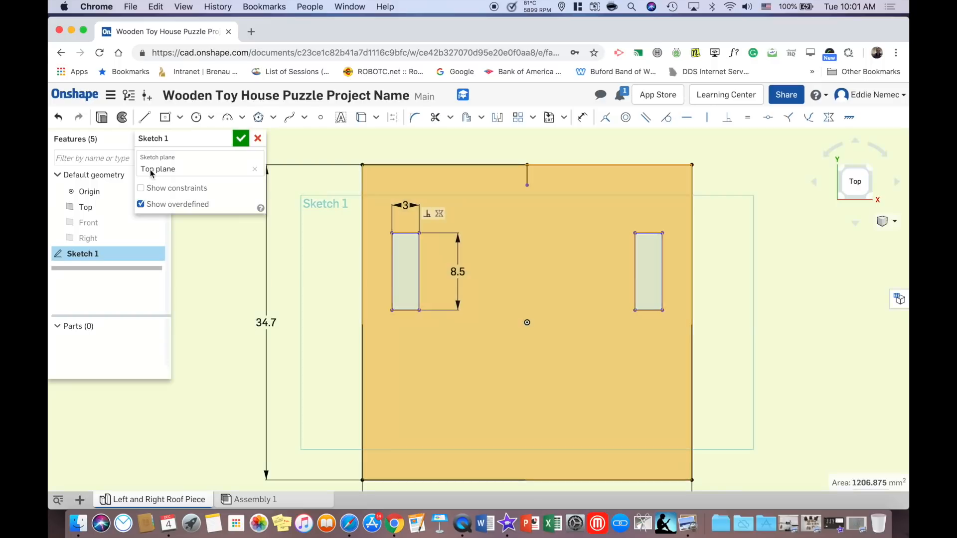
{"action": "left_click", "coordinate": [102, 118]}
{"action": "left_click", "coordinate": [228, 236]}
{"action": "type", "text": "2"}
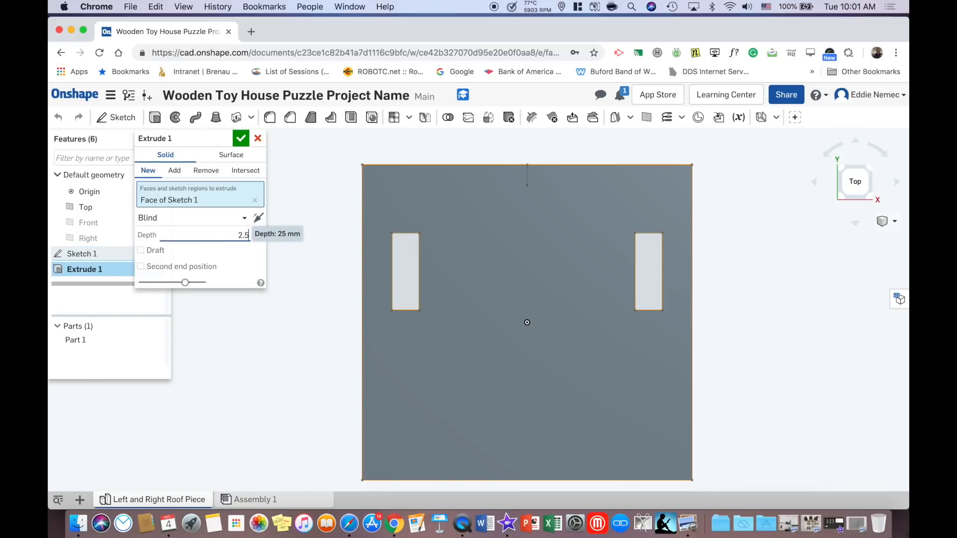
{"action": "type", "text": ".5"}
{"action": "left_click", "coordinate": [240, 138]}
{"action": "mouse_move", "coordinate": [332, 238]}
{"action": "right_mouse_down"}
{"action": "mouse_move", "coordinate": [344, 222]}
{"action": "mouse_move", "coordinate": [371, 226]}
{"action": "mouse_move", "coordinate": [363, 218]}
{"action": "mouse_move", "coordinate": [367, 234]}
{"action": "mouse_move", "coordinate": [397, 235]}
{"action": "mouse_move", "coordinate": [340, 232]}
{"action": "right_mouse_up"}
{"action": "scroll", "coordinate": [560, 271], "scroll_direction": "up", "scroll_amount": 1}
{"action": "scroll", "coordinate": [568, 280], "scroll_direction": "down", "scroll_amount": 5}
{"action": "right_click_drag", "start_coordinate": [570, 280], "coordinate": [578, 299]}
Switch to the IMG_6083 3.JPG photo in Preview and select the area around the side wall drawing.
{"action": "left_click", "coordinate": [857, 523]}
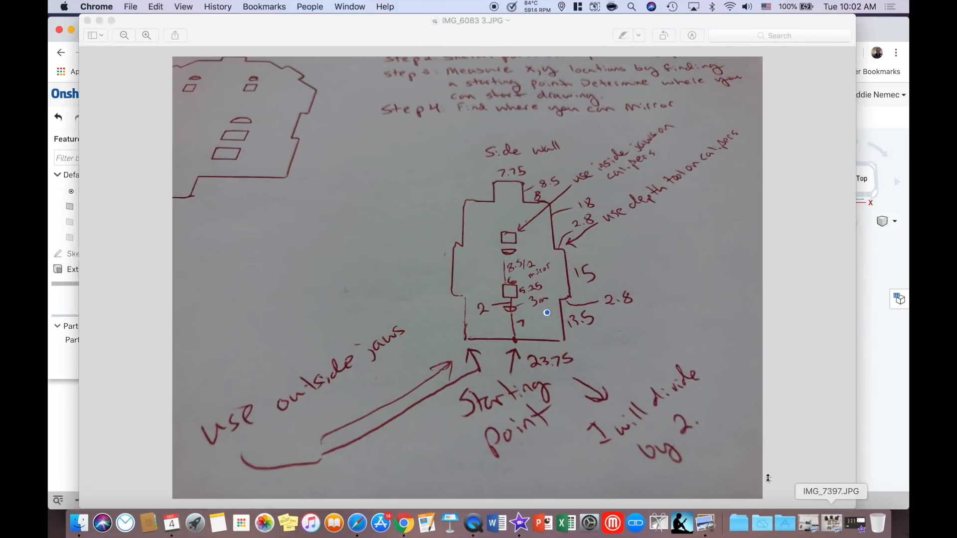
{"action": "left_click_drag", "start_coordinate": [417, 141], "coordinate": [617, 390]}
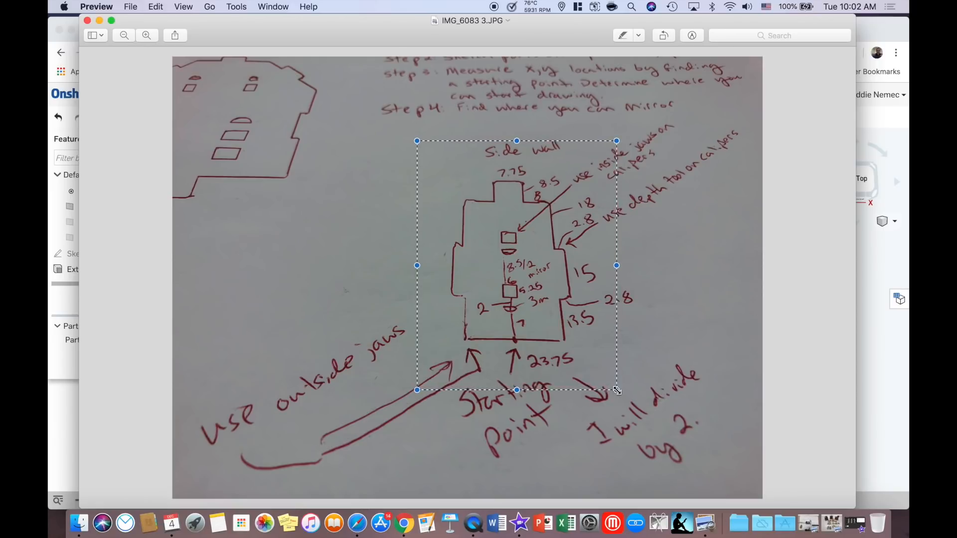
Put away the reference photos in Preview, return to Onshape and create a new part studio, starting to rename it.
{"action": "left_click", "coordinate": [100, 21]}
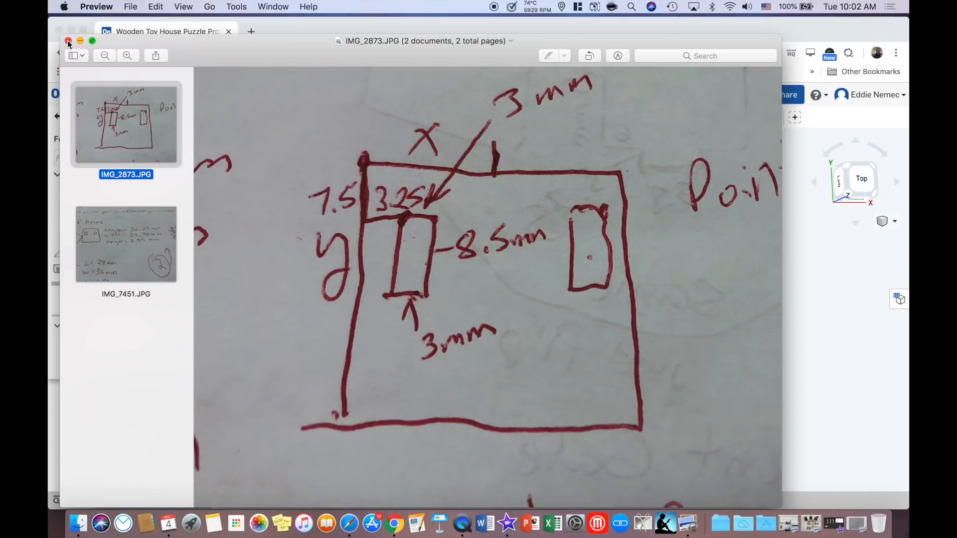
{"action": "left_click", "coordinate": [68, 41]}
{"action": "left_click", "coordinate": [79, 499]}
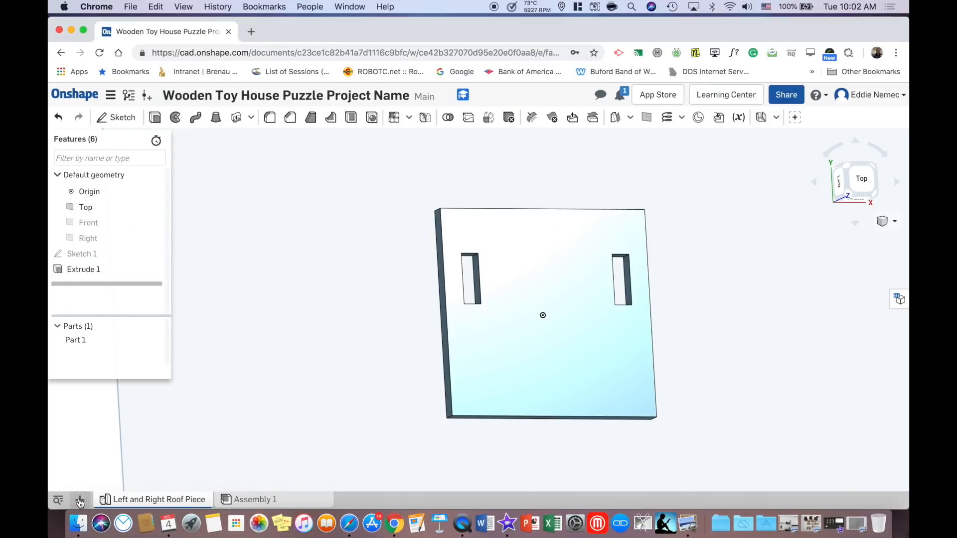
{"action": "left_click", "coordinate": [79, 500]}
{"action": "left_click", "coordinate": [132, 413]}
{"action": "right_click", "coordinate": [276, 501]}
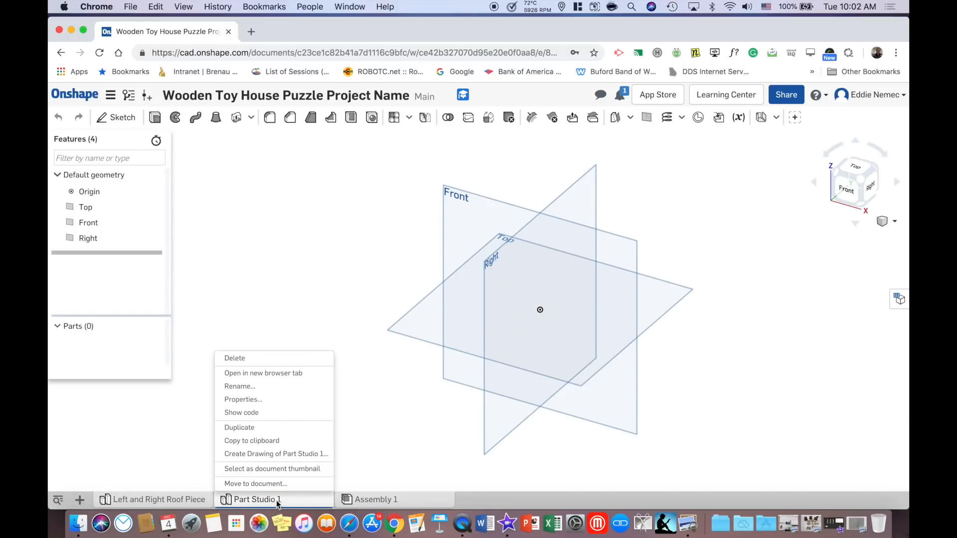
{"action": "left_click", "coordinate": [275, 391]}
{"action": "type", "text": "S"}
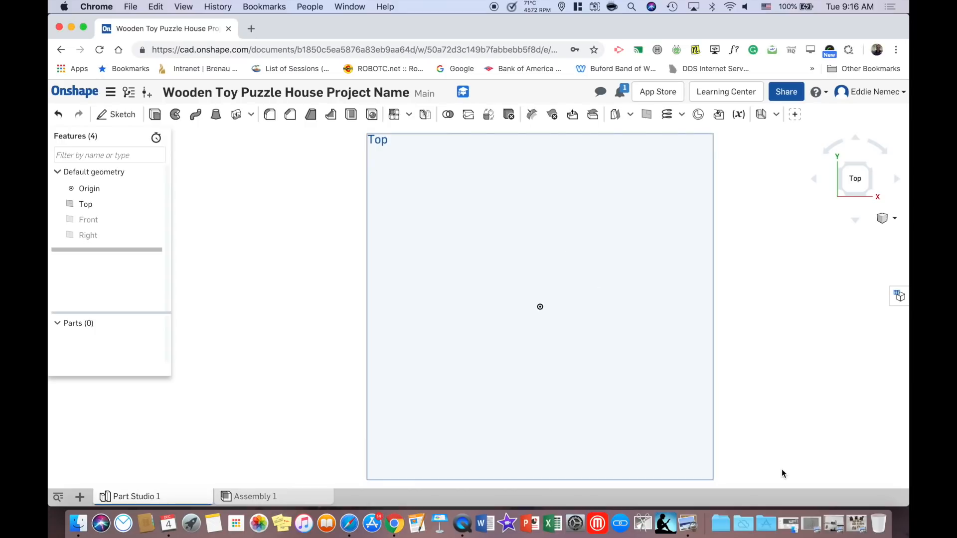
Open the IMG_7397.JPG photo in Preview and select the area around the left one of the two side wall pieces.
{"action": "left_click", "coordinate": [858, 529]}
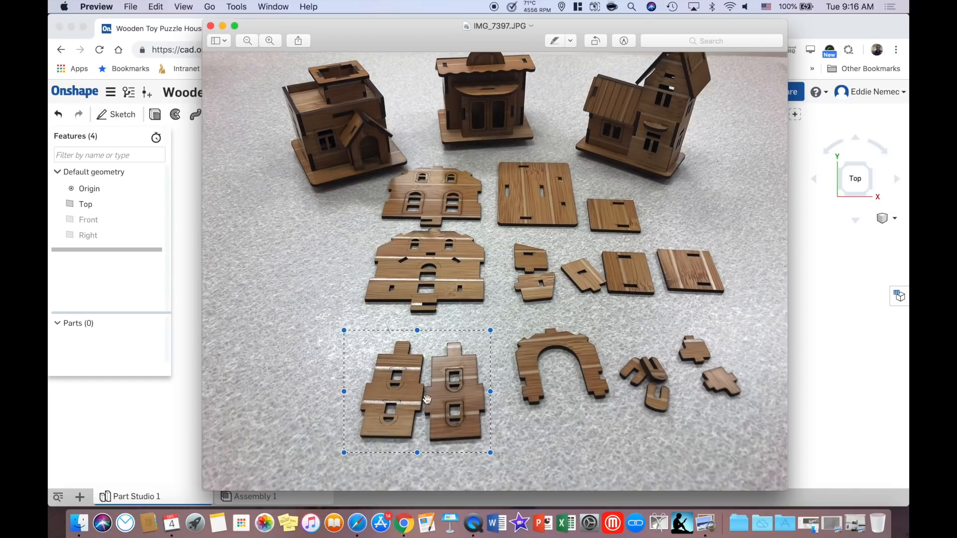
{"action": "left_click", "coordinate": [328, 351]}
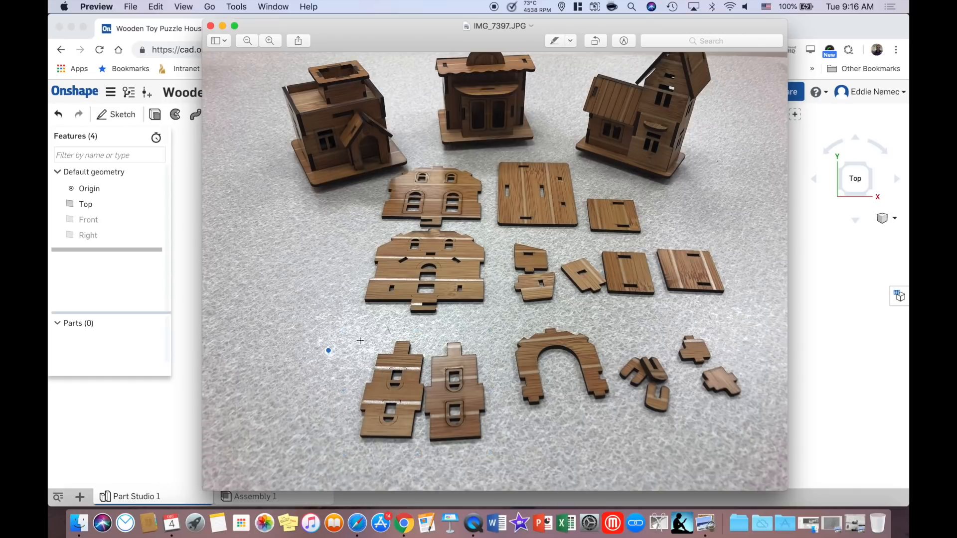
{"action": "left_click_drag", "start_coordinate": [363, 334], "coordinate": [424, 446]}
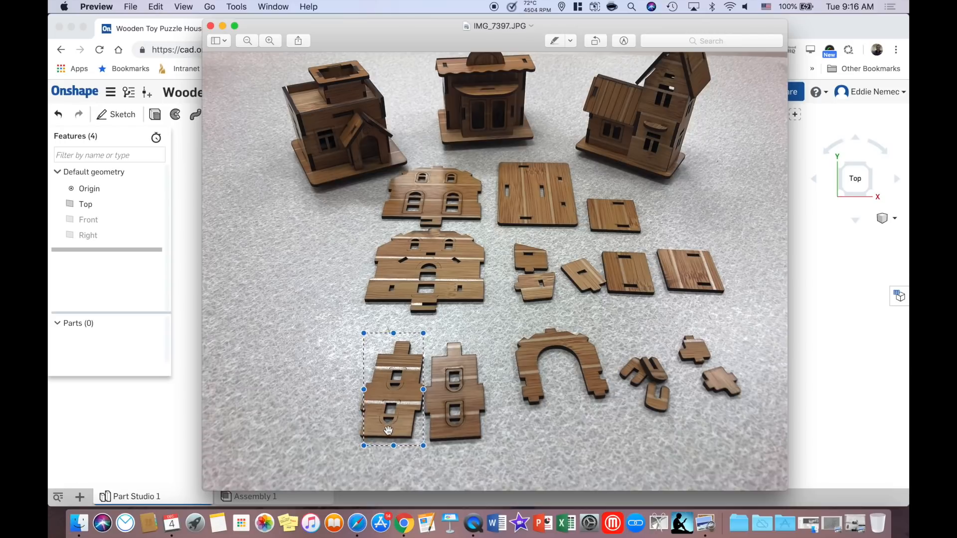
{"action": "left_click", "coordinate": [223, 26]}
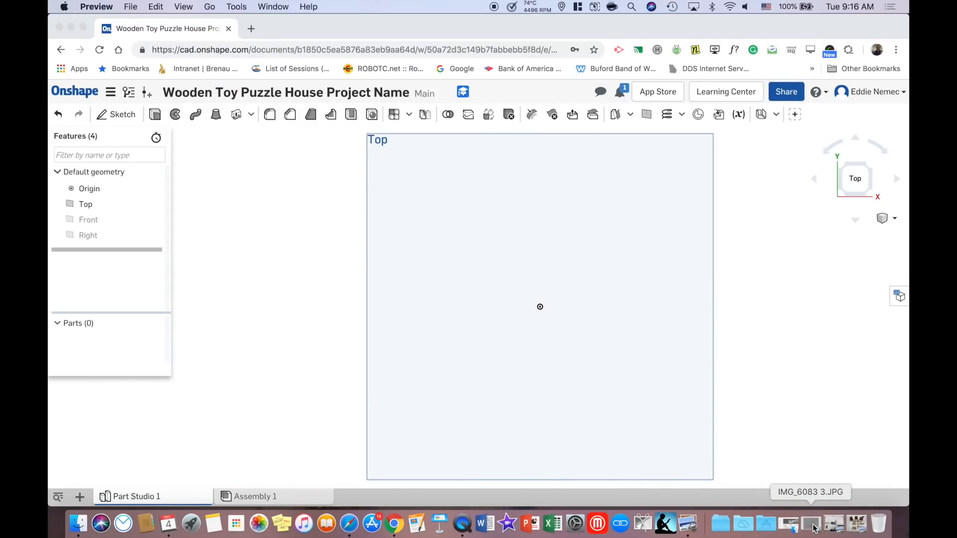
Examine the bottom width, starting point and lower side height on the side wall drawing in IMG_6083 3.JPG.
{"action": "left_click", "coordinate": [813, 524]}
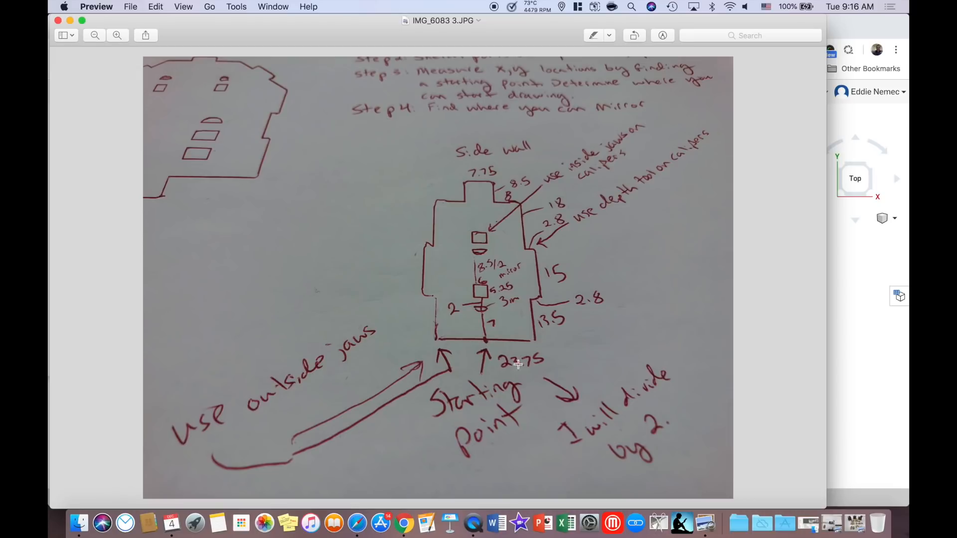
{"action": "left_click_drag", "start_coordinate": [493, 350], "coordinate": [556, 374]}
{"action": "left_click", "coordinate": [436, 334]}
{"action": "left_click_drag", "start_coordinate": [536, 332], "coordinate": [559, 343]}
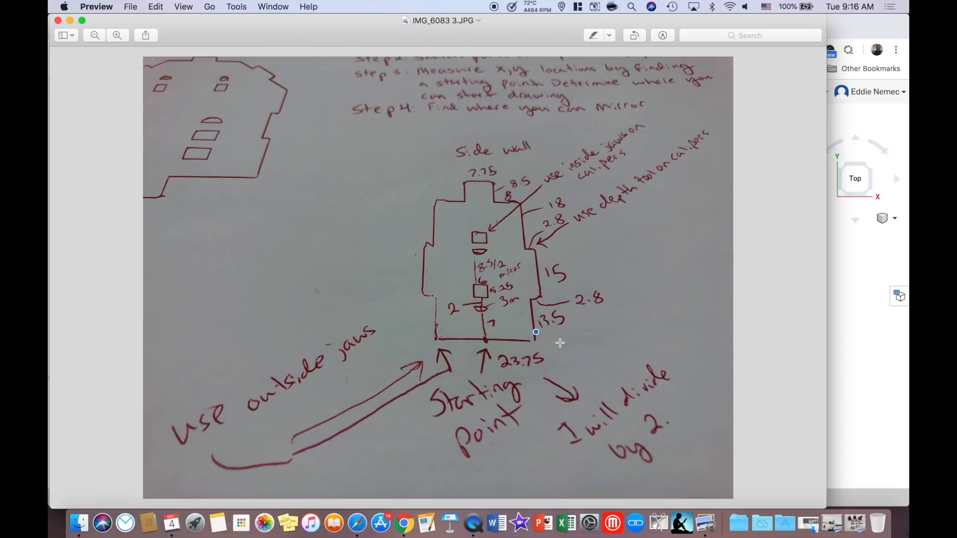
{"action": "left_click", "coordinate": [71, 21]}
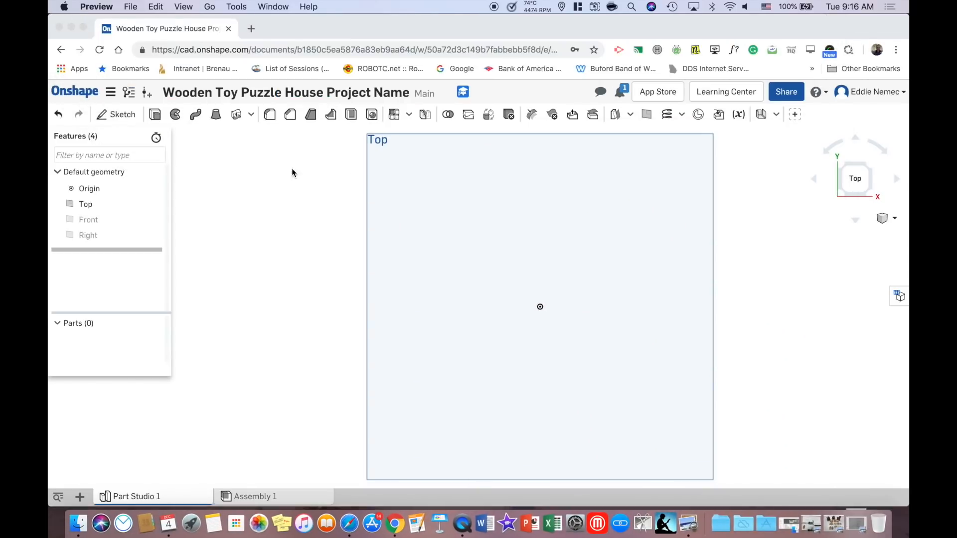
Start a sketch on the Top plane in Onshape and draw a 23.75 mm horizontal line to the right from the origin.
{"action": "left_click", "coordinate": [119, 116]}
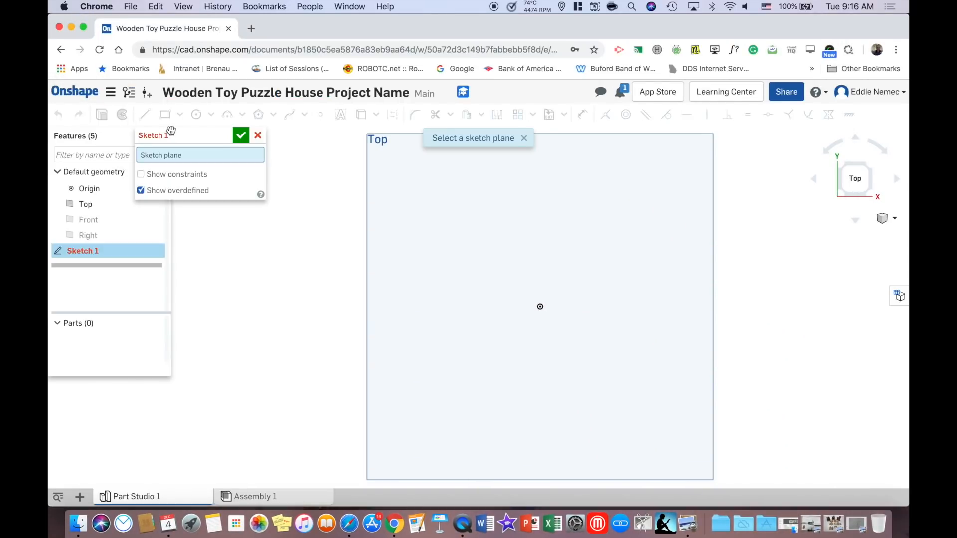
{"action": "left_click", "coordinate": [480, 237]}
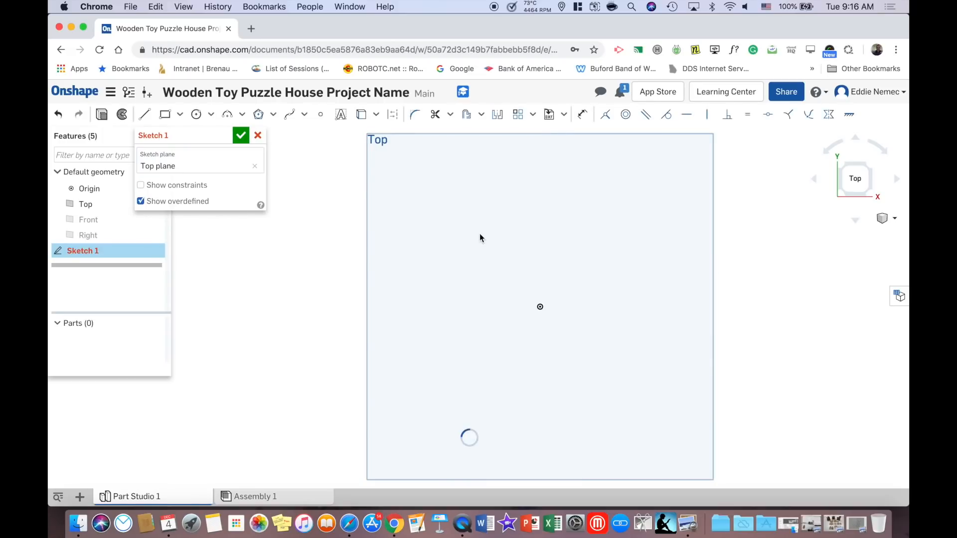
{"action": "left_click", "coordinate": [540, 307]}
{"action": "left_click", "coordinate": [593, 308]}
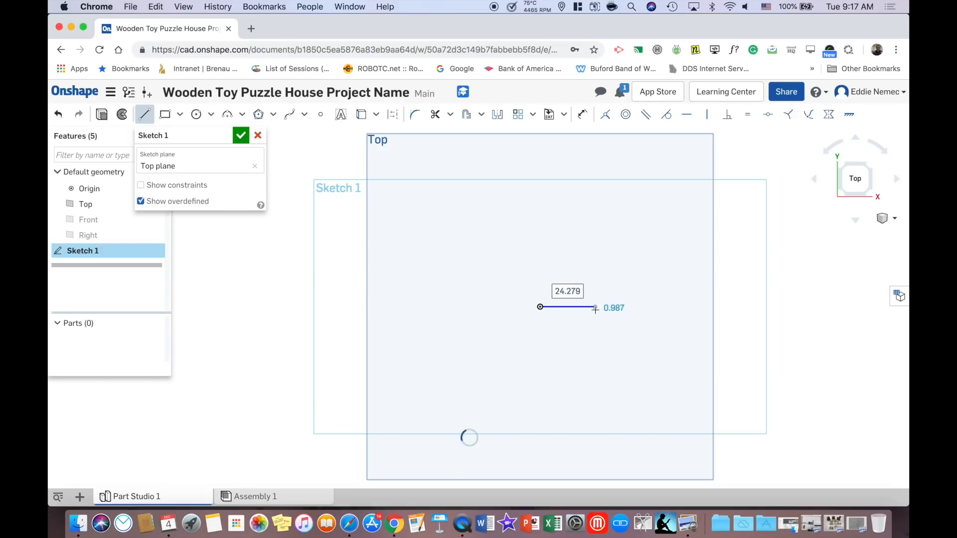
{"action": "type", "text": "23.75"}
{"action": "key", "text": "Return"}
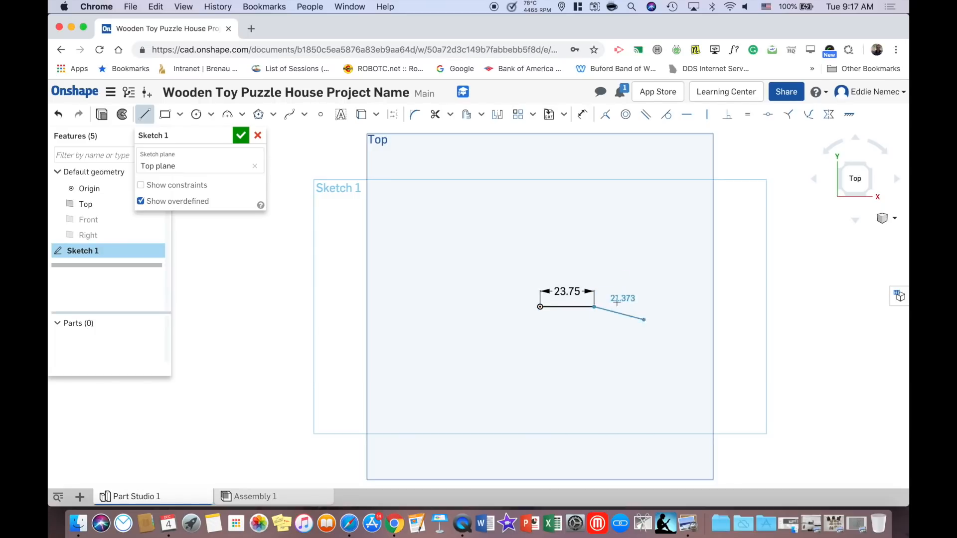
Draw a 13.5 mm vertical line up from the base line's right end, checking the height in the side wall photo.
{"action": "left_click", "coordinate": [595, 258]}
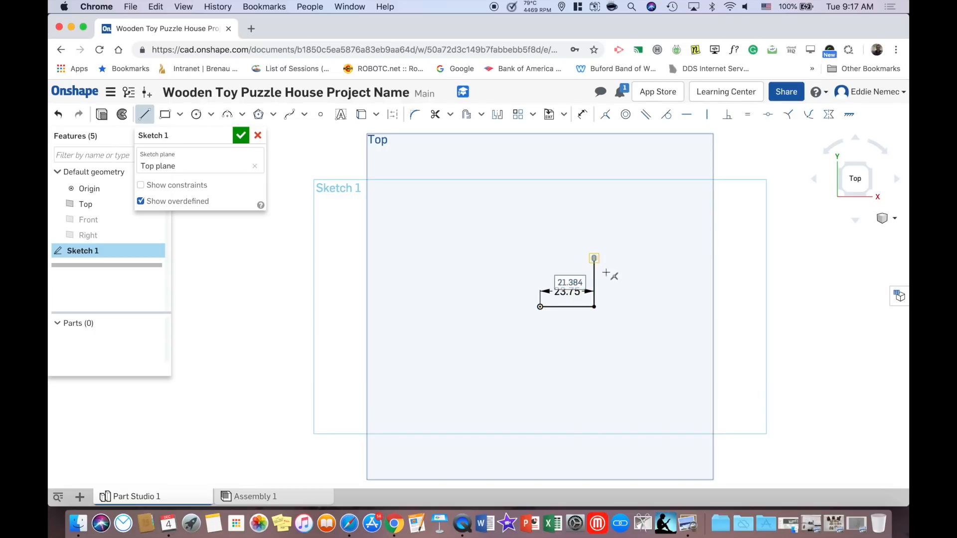
{"action": "left_click", "coordinate": [818, 528]}
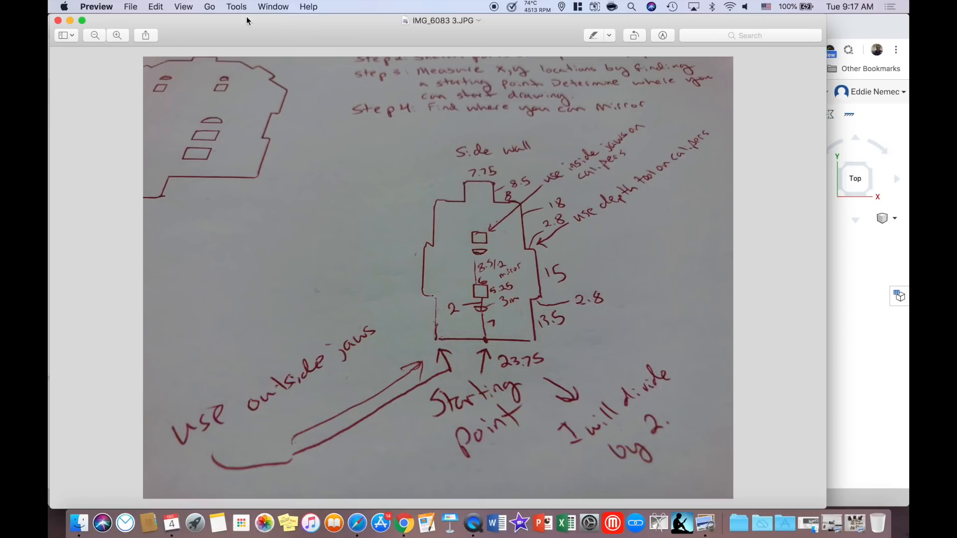
{"action": "left_click", "coordinate": [72, 21]}
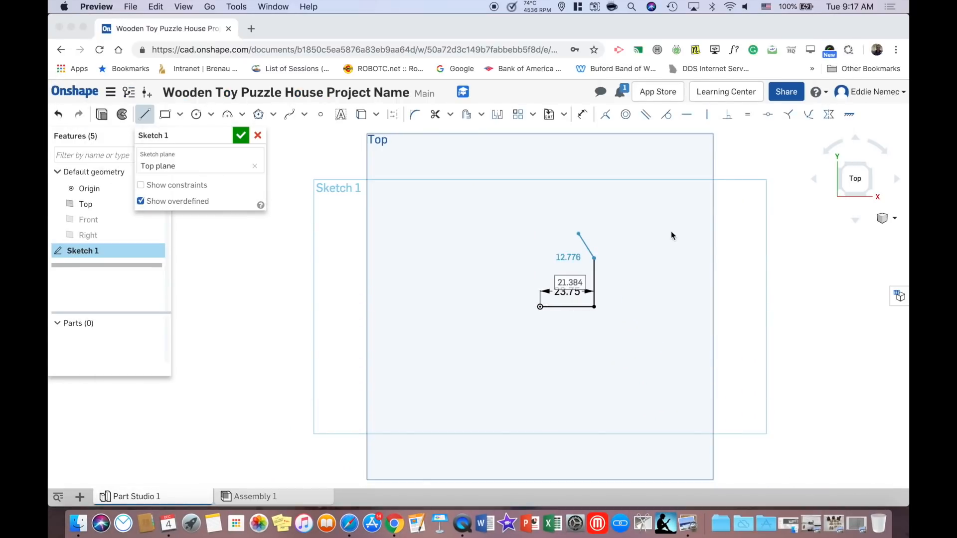
{"action": "left_click", "coordinate": [622, 217]}
{"action": "type", "text": "13.75"}
{"action": "key", "text": "Return"}
{"action": "scroll", "coordinate": [632, 298], "scroll_direction": "down", "scroll_amount": 5}
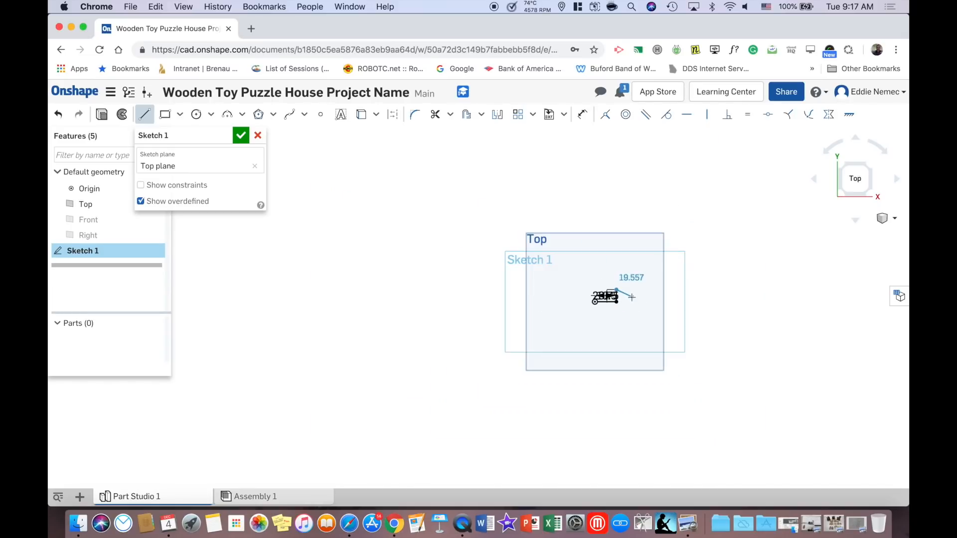
{"action": "scroll", "coordinate": [629, 297], "scroll_direction": "up", "scroll_amount": 5}
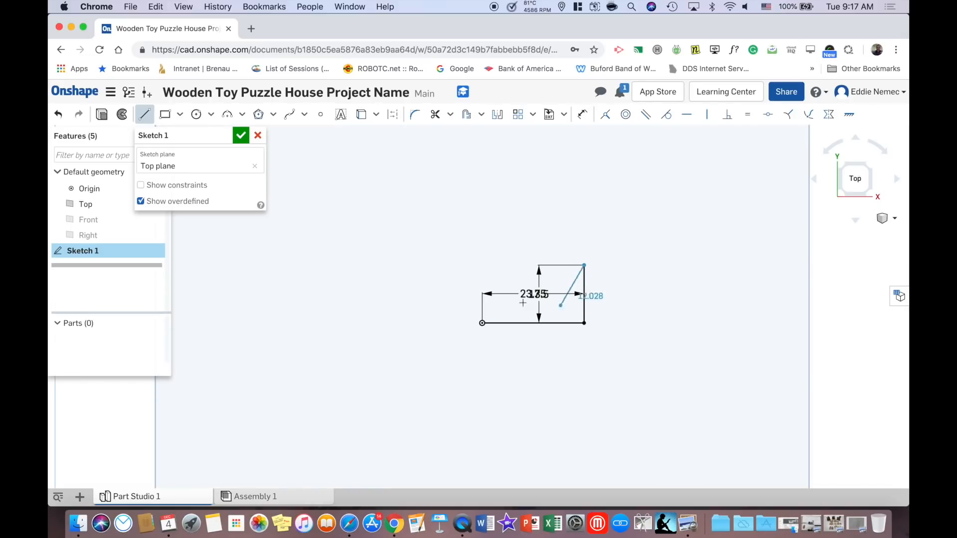
Draw a 2.8 mm horizontal line outward from the top of the 13.5 mm line, checking the side wall photo.
{"action": "left_click", "coordinate": [605, 264]}
{"action": "left_click", "coordinate": [842, 521]}
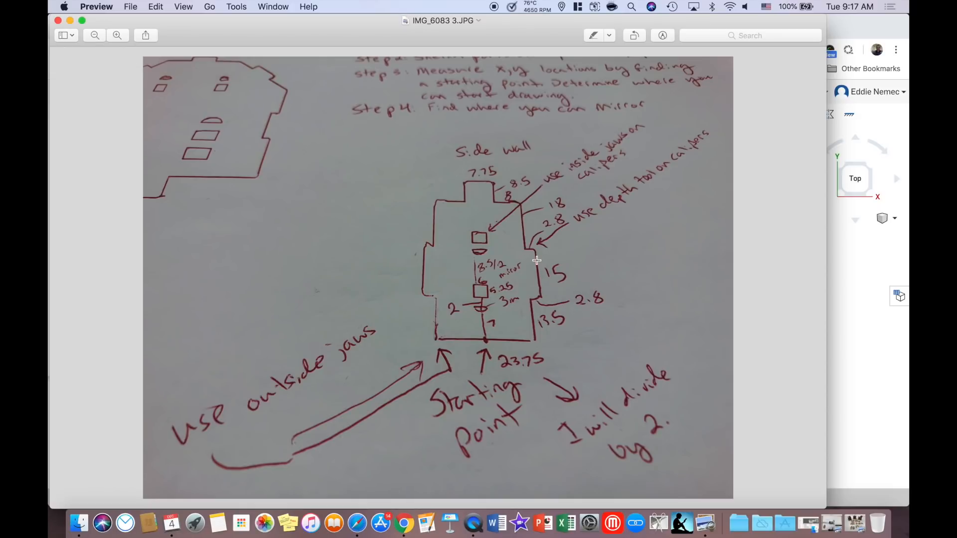
{"action": "left_click", "coordinate": [69, 21]}
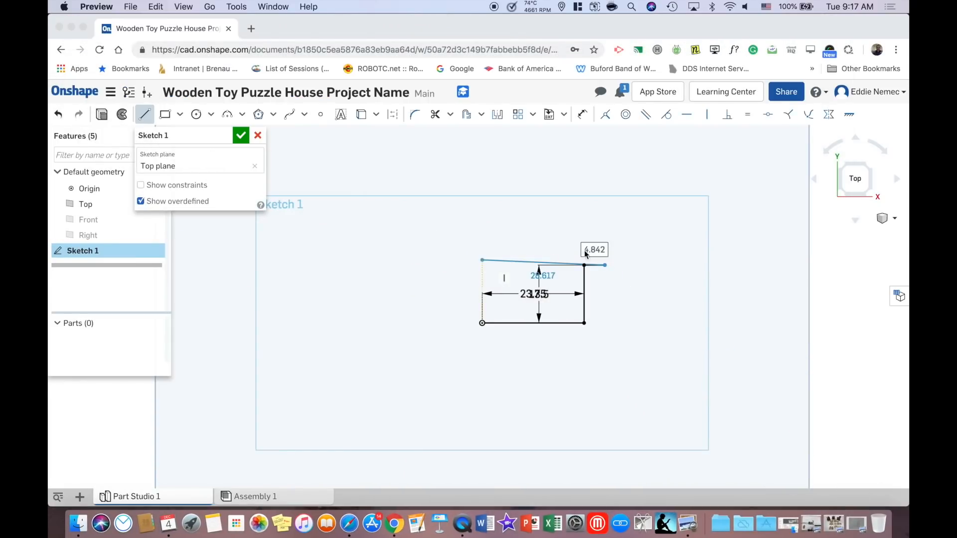
{"action": "type", "text": "2.8"}
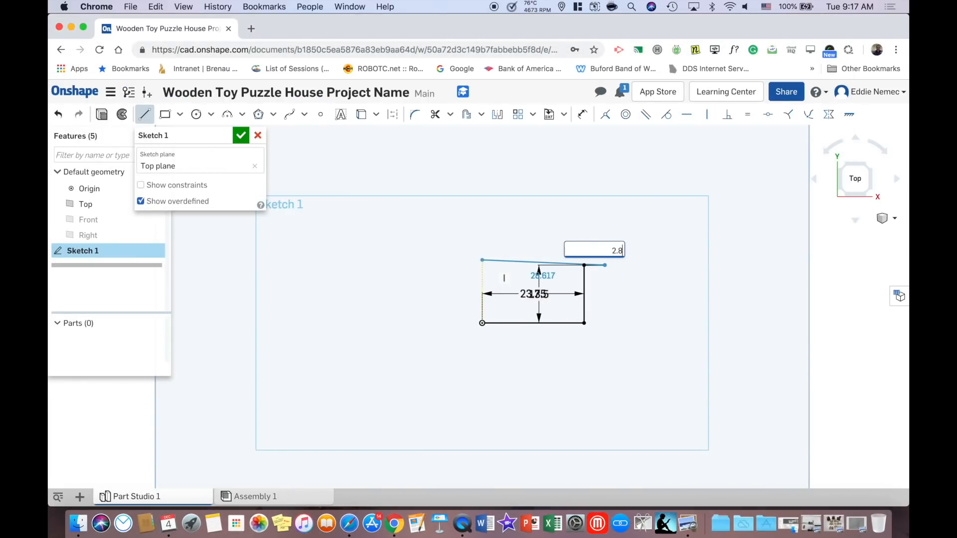
{"action": "key", "text": "Return"}
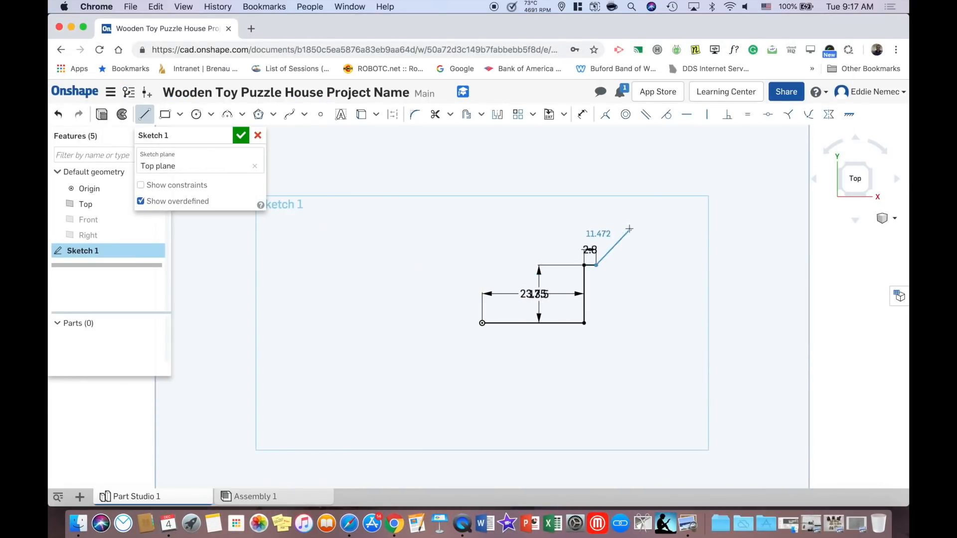
Continue the outline 15 mm upward and then horizontally back inward, in line with the lower vertical edge, to close off the side tab.
{"action": "left_click", "coordinate": [596, 212]}
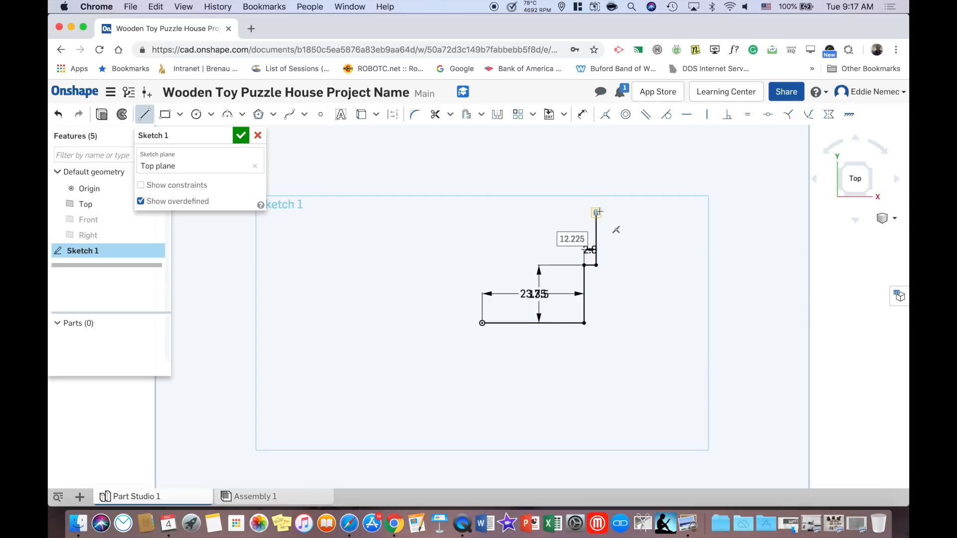
{"action": "type", "text": "15"}
{"action": "key", "text": "Return"}
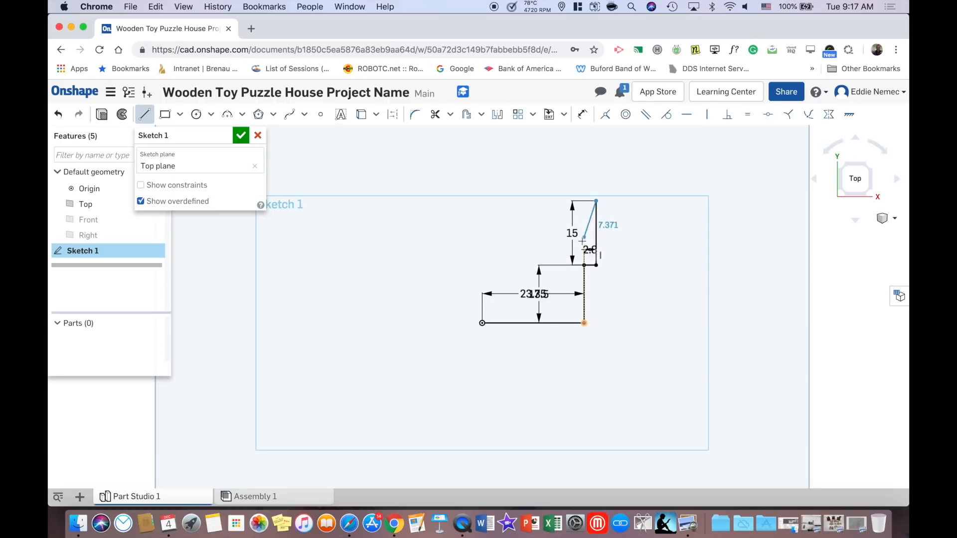
{"action": "left_click", "coordinate": [583, 201]}
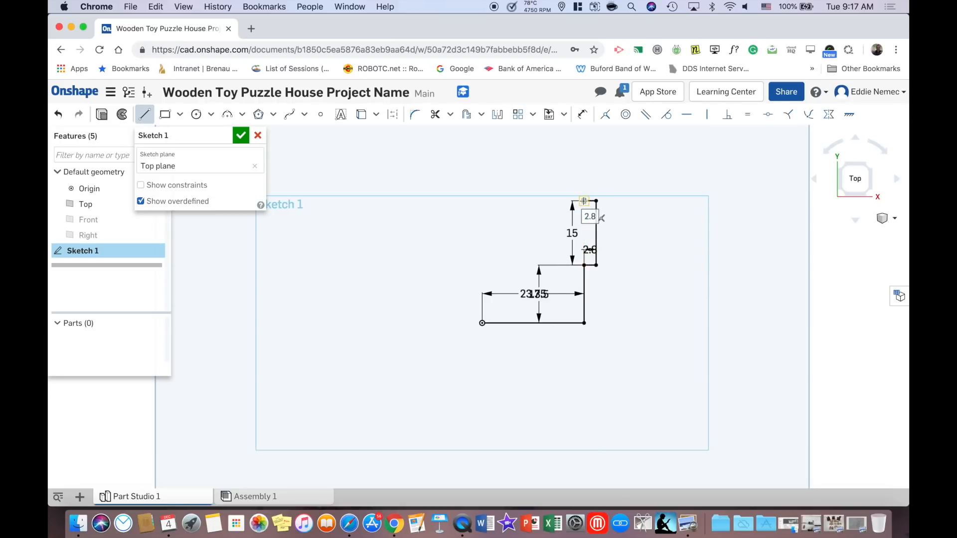
Draw an 18 mm vertical line up from the inner end of the side tab, checking the height in the side wall photo.
{"action": "middle_click_drag", "start_coordinate": [593, 170], "coordinate": [593, 229]}
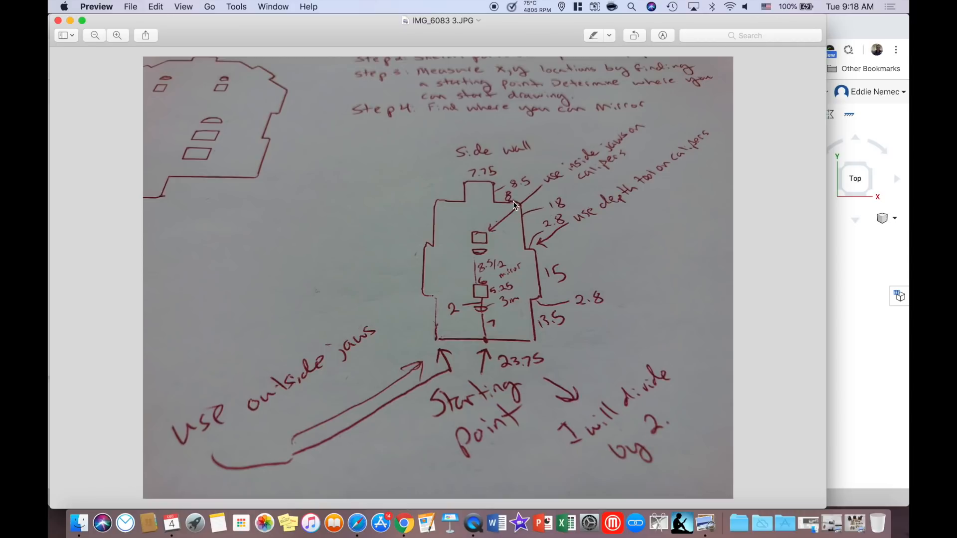
{"action": "left_click", "coordinate": [70, 20]}
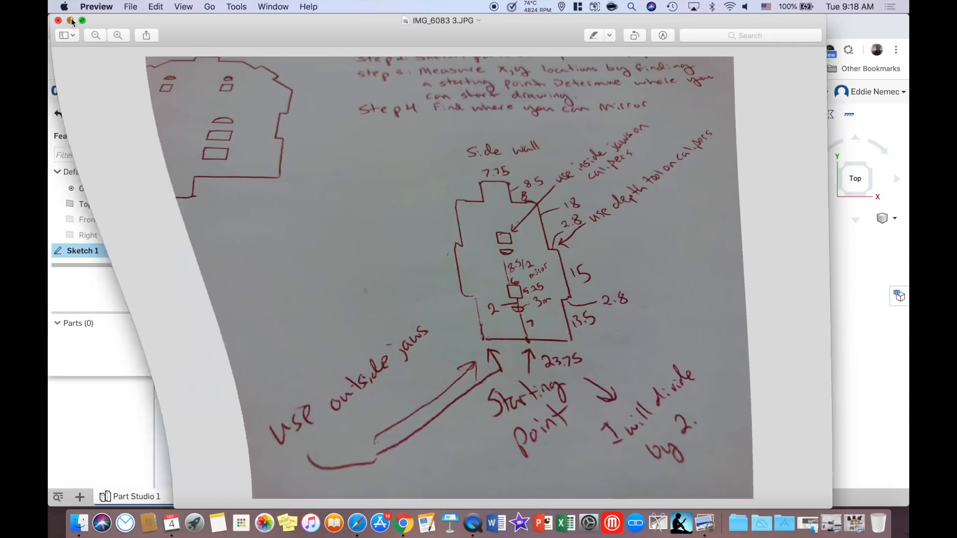
{"action": "type", "text": "18"}
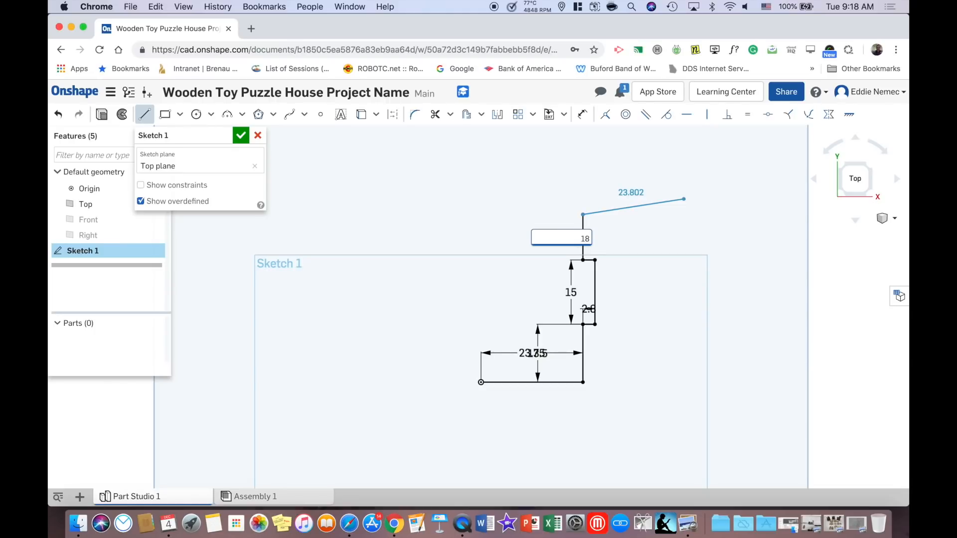
{"action": "key", "text": "Return"}
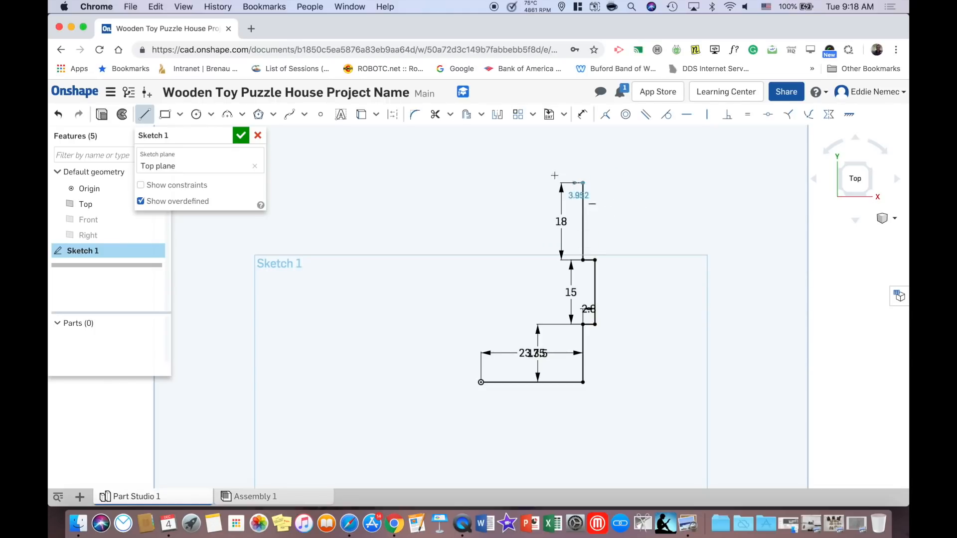
Extend the outline 8 mm inward from the top of the 18 mm line and 8.5 mm upward for the top tab's side.
{"action": "left_click", "coordinate": [551, 182]}
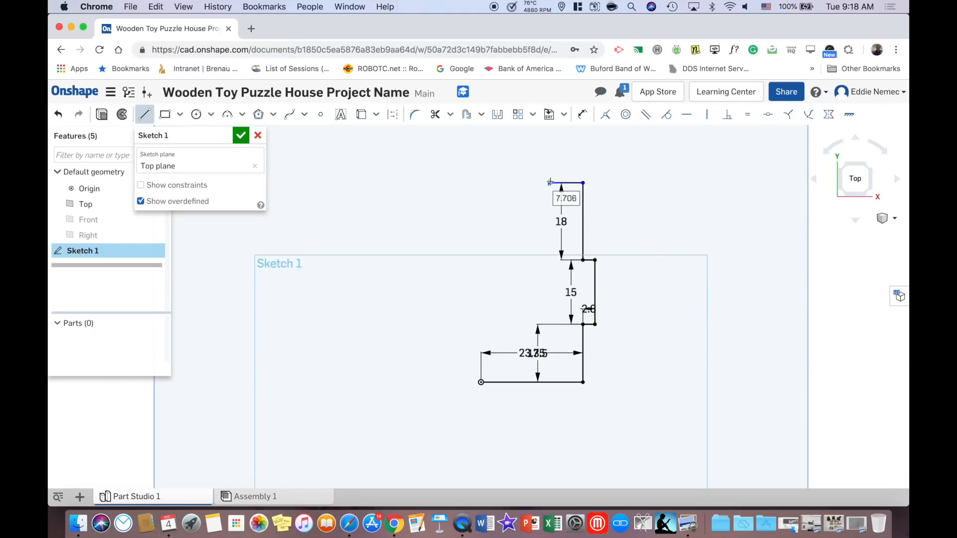
{"action": "type", "text": "8"}
{"action": "key", "text": "Return"}
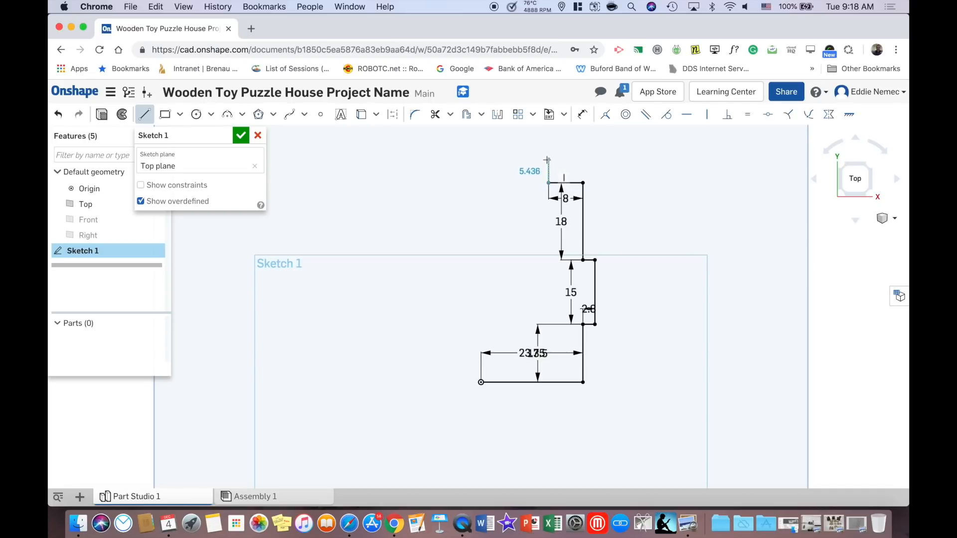
{"action": "left_click", "coordinate": [547, 160]}
{"action": "type", "text": "8.5"}
{"action": "key", "text": "Return"}
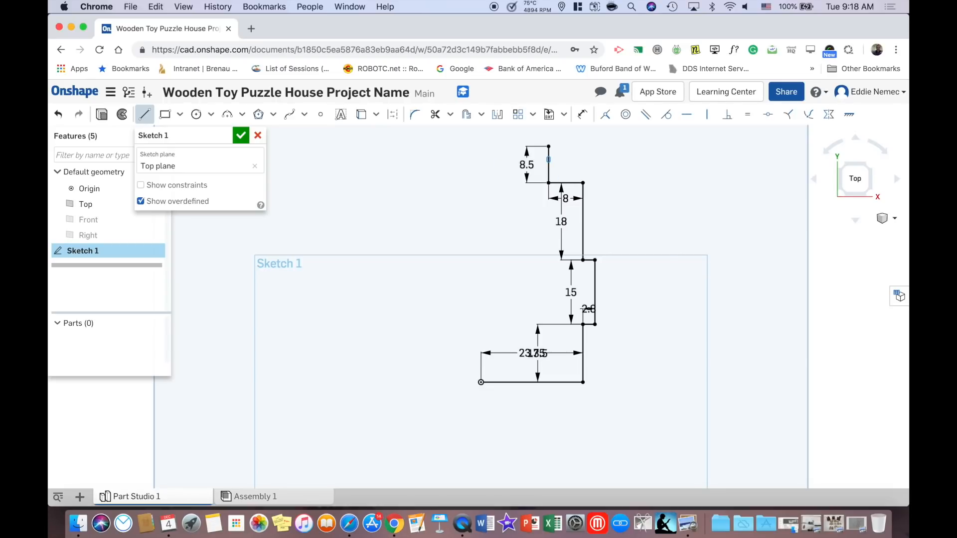
Check the side wall photo for the top tab, then end the line chain at the top of the 8.5 mm line.
{"action": "left_click", "coordinate": [867, 531]}
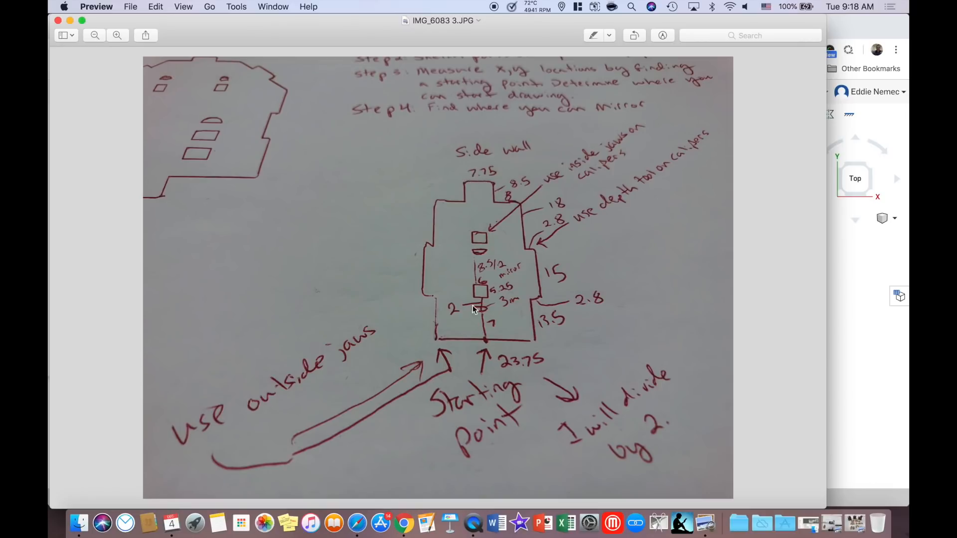
{"action": "left_click", "coordinate": [486, 341]}
{"action": "left_click", "coordinate": [876, 229]}
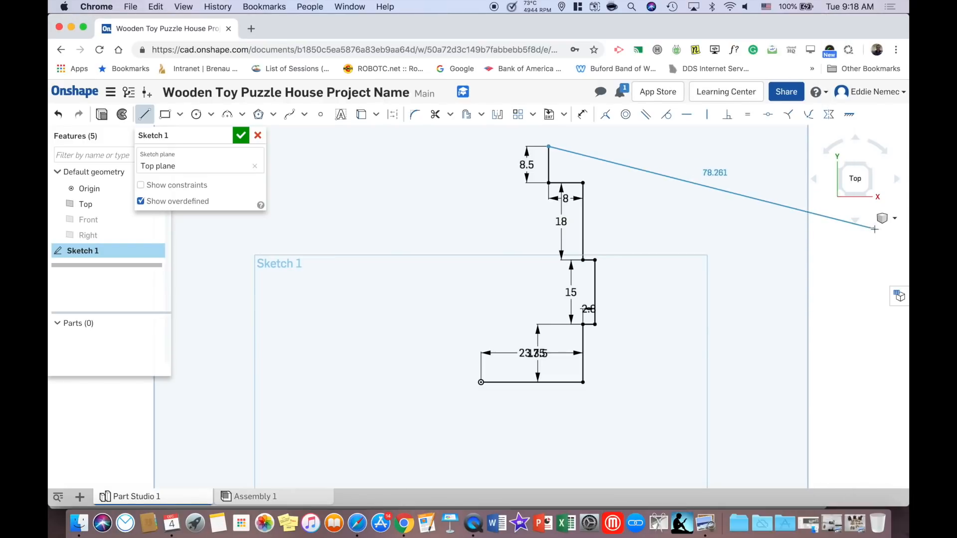
{"action": "right_click", "coordinate": [499, 162]}
{"action": "left_click", "coordinate": [521, 170]}
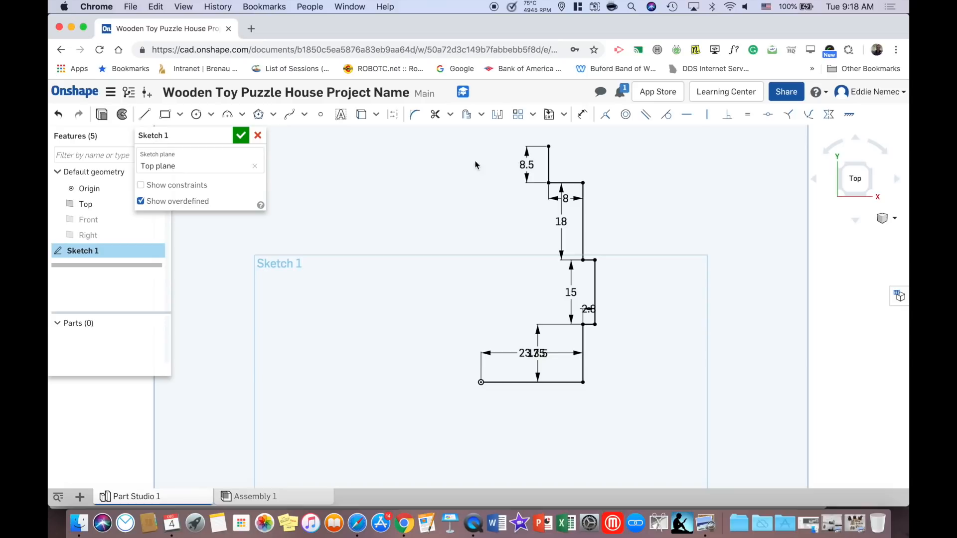
Reposition the 8.5, 8, 18, 15, 2.8, 23.75 and 13.5 mm dimensions clear of the side wall outline.
{"action": "left_click_drag", "start_coordinate": [527, 164], "coordinate": [614, 149]}
{"action": "left_click_drag", "start_coordinate": [565, 197], "coordinate": [641, 199]}
{"action": "left_click_drag", "start_coordinate": [560, 220], "coordinate": [671, 230]}
{"action": "left_click_drag", "start_coordinate": [570, 292], "coordinate": [678, 297]}
{"action": "left_click_drag", "start_coordinate": [587, 309], "coordinate": [670, 369]}
{"action": "left_click_drag", "start_coordinate": [532, 353], "coordinate": [531, 437]}
{"action": "left_click_drag", "start_coordinate": [537, 353], "coordinate": [731, 360]}
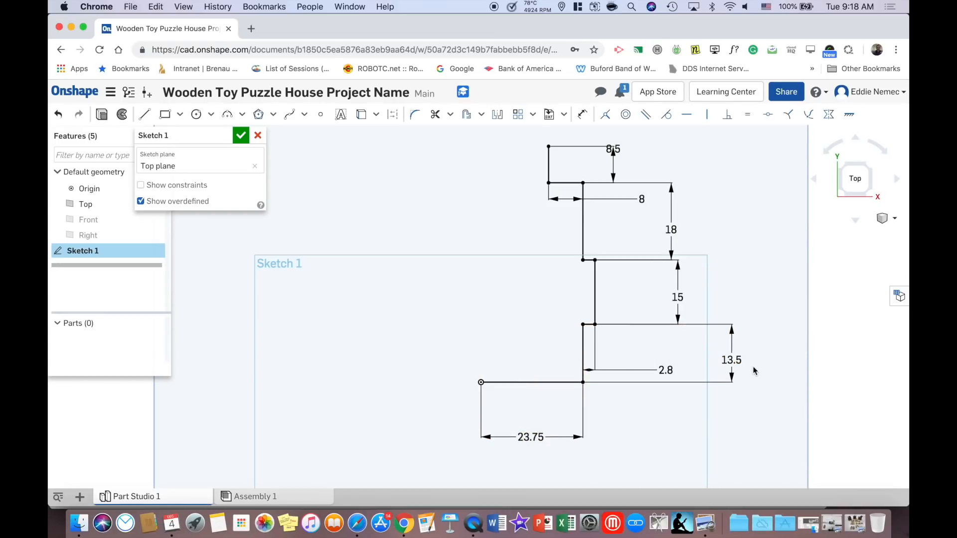
Draw a vertical mirror line about 4.9 mm long downward from the midpoint of the 23.75 mm base line.
{"action": "left_click", "coordinate": [145, 114]}
{"action": "left_click", "coordinate": [533, 382]}
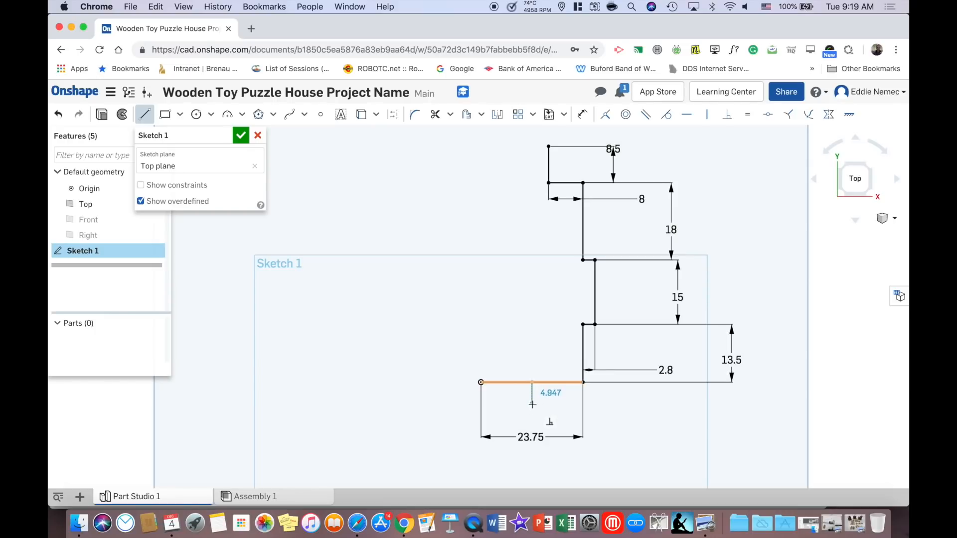
{"action": "left_click", "coordinate": [532, 403]}
Mirror all the right-side outline segments, from the 13.5 mm edge up to the top tab's side, about the short vertical line.
{"action": "left_click", "coordinate": [498, 115]}
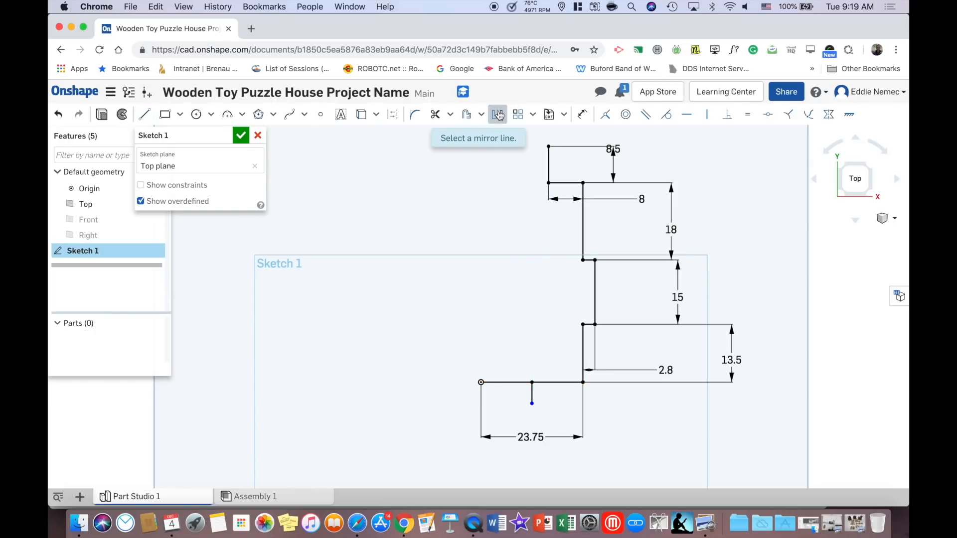
{"action": "left_click", "coordinate": [532, 393]}
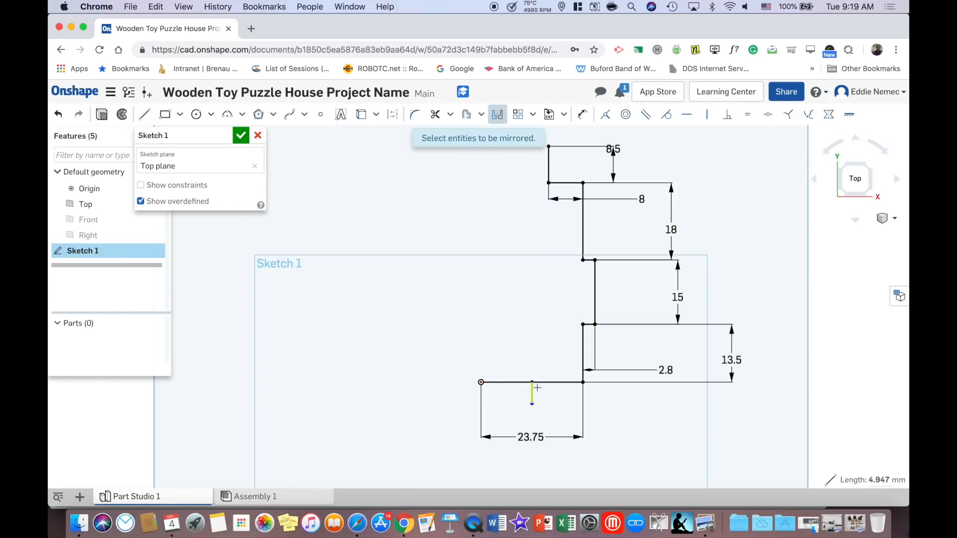
{"action": "left_click", "coordinate": [583, 354]}
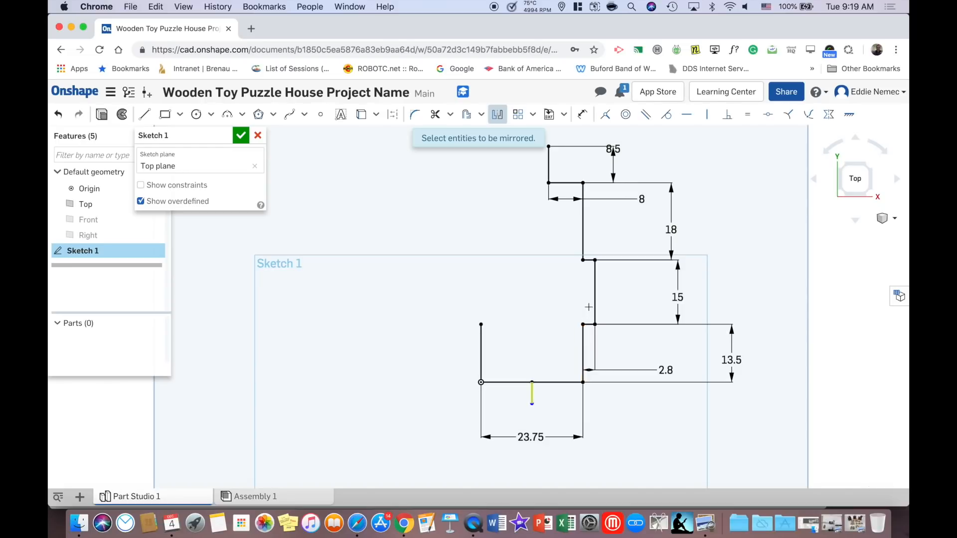
{"action": "left_click", "coordinate": [589, 325]}
{"action": "left_click", "coordinate": [595, 294]}
{"action": "left_click", "coordinate": [590, 261]}
{"action": "left_click", "coordinate": [583, 235]}
{"action": "left_click", "coordinate": [566, 183]}
{"action": "left_click", "coordinate": [548, 159]}
{"action": "mouse_move", "coordinate": [656, 248]}
{"action": "middle_mouse_down"}
{"action": "mouse_move", "coordinate": [701, 321]}
{"action": "mouse_move", "coordinate": [670, 254]}
{"action": "middle_mouse_up"}
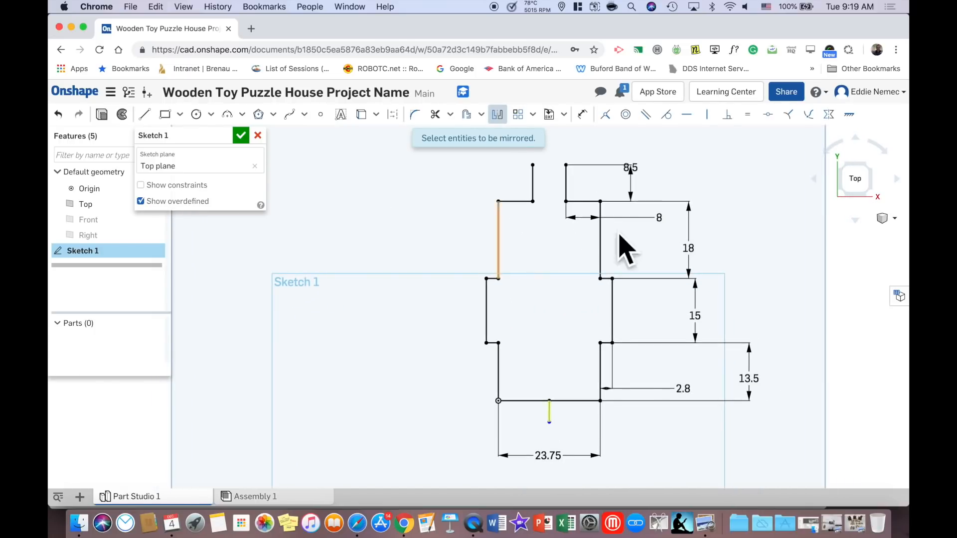
Close the top tab with a horizontal line between its two upper ends, comparing its length with the side wall photo.
{"action": "left_click", "coordinate": [144, 114]}
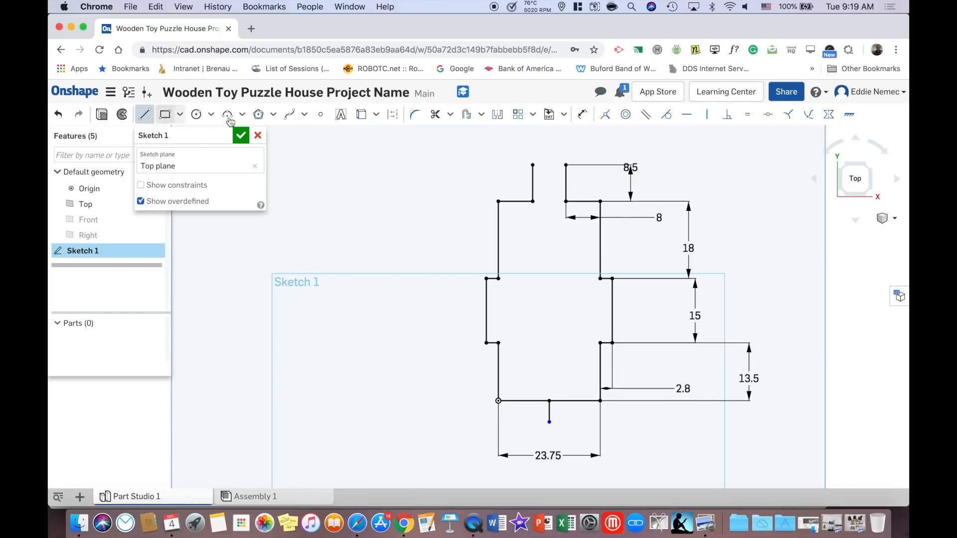
{"action": "left_click", "coordinate": [533, 165]}
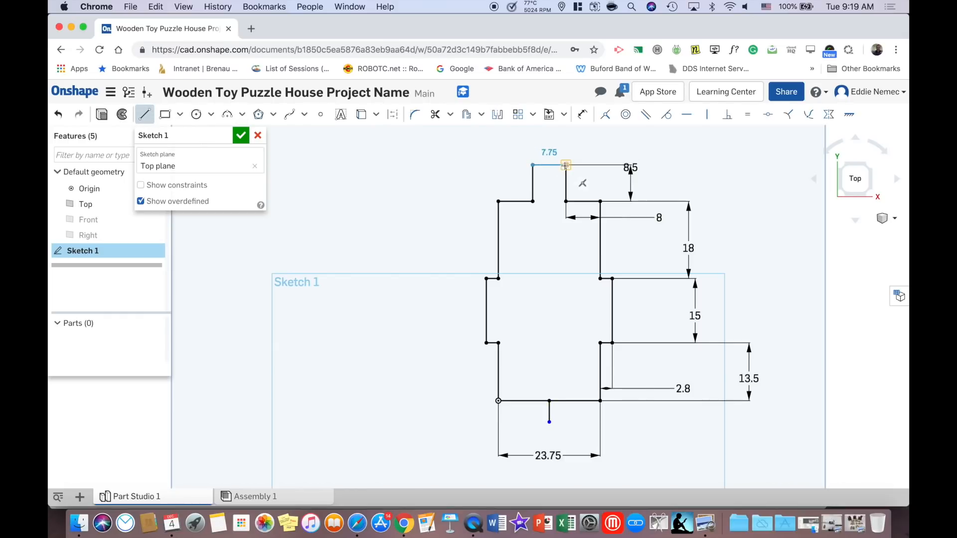
{"action": "left_click", "coordinate": [565, 165]}
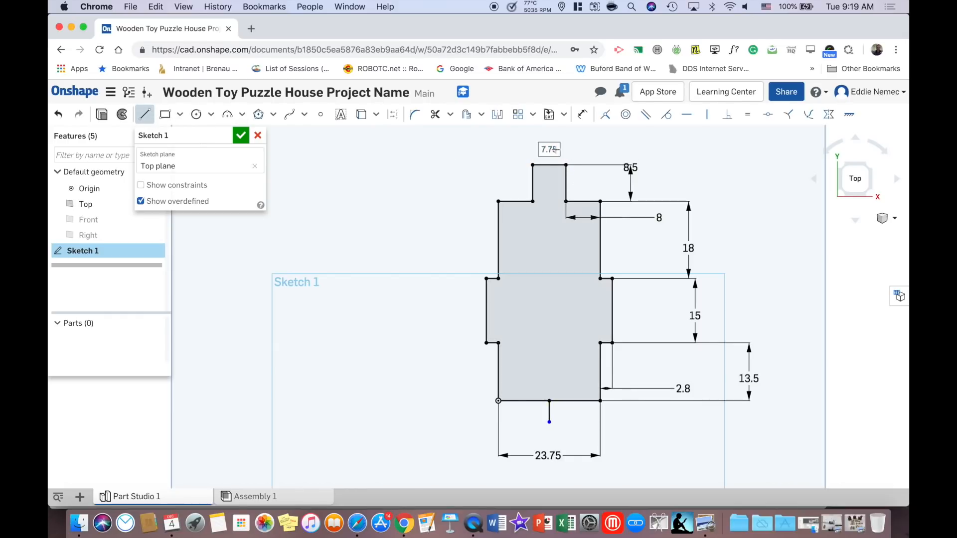
{"action": "left_click_drag", "start_coordinate": [499, 33], "coordinate": [506, 230]}
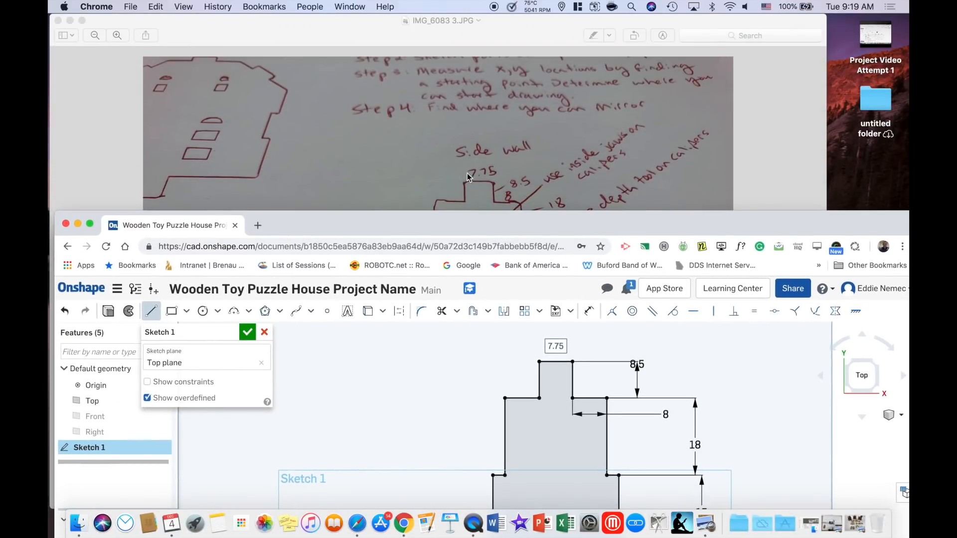
{"action": "left_click_drag", "start_coordinate": [573, 224], "coordinate": [575, 27]}
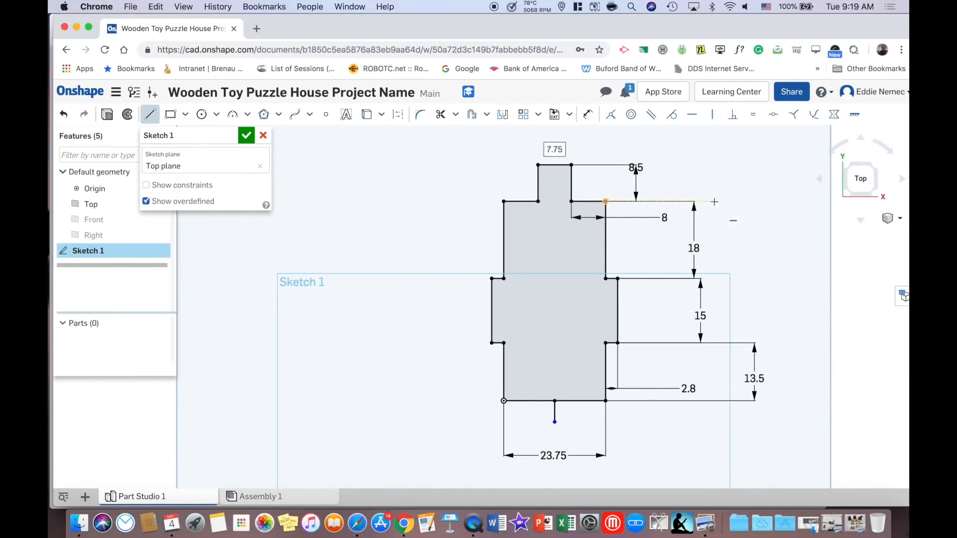
Examine the photo of the wooden pieces and the side wall drawing for the window openings' shape and dimensions.
{"action": "left_click", "coordinate": [855, 523]}
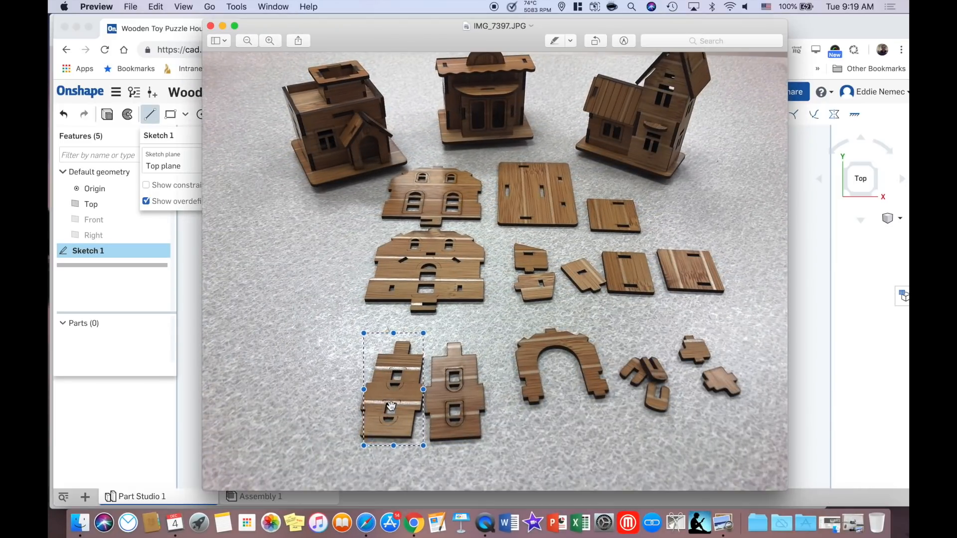
{"action": "left_click", "coordinate": [224, 26]}
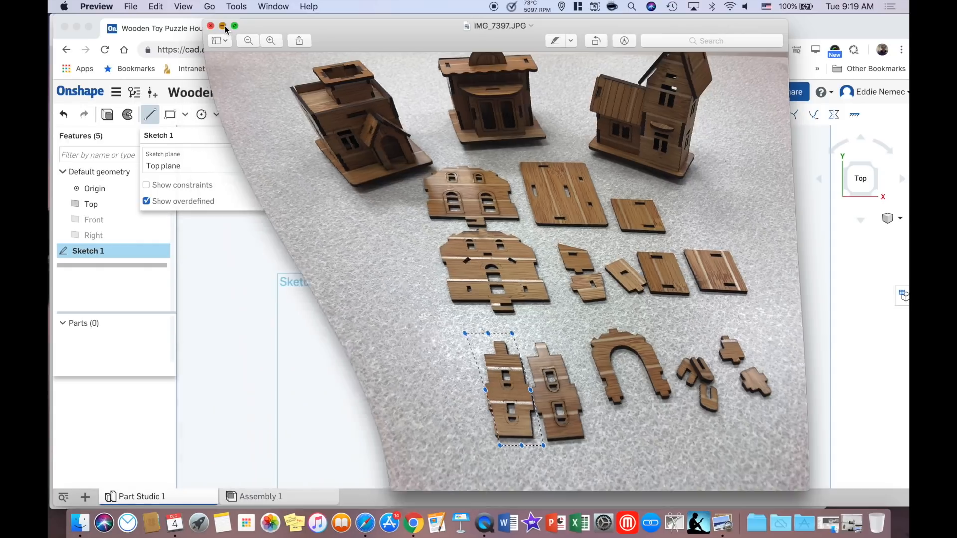
{"action": "left_click_drag", "start_coordinate": [447, 16], "coordinate": [477, 18]}
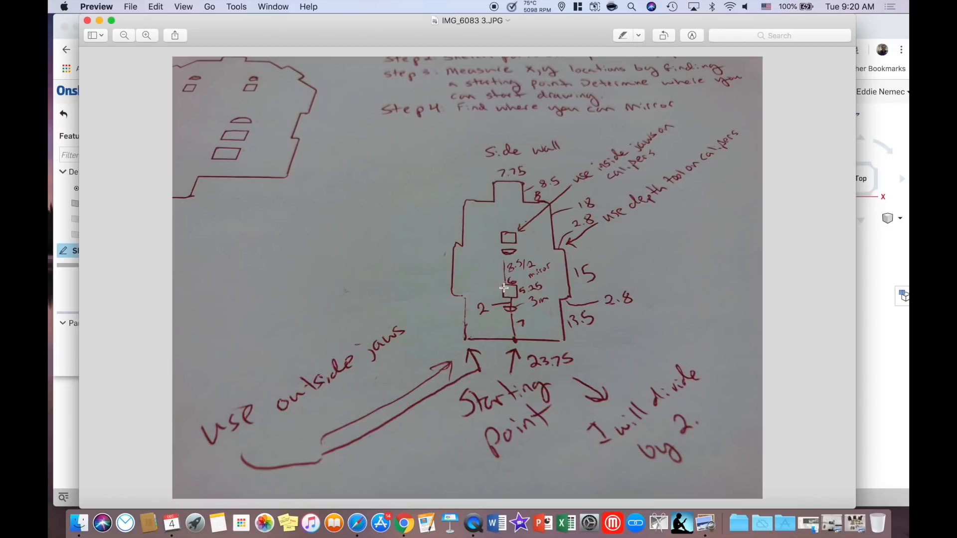
{"action": "mouse_move", "coordinate": [504, 296]}
{"action": "left_mouse_down"}
{"action": "mouse_move", "coordinate": [517, 298]}
{"action": "mouse_move", "coordinate": [517, 284]}
{"action": "left_mouse_up"}
{"action": "left_click", "coordinate": [547, 313]}
{"action": "left_click", "coordinate": [908, 330]}
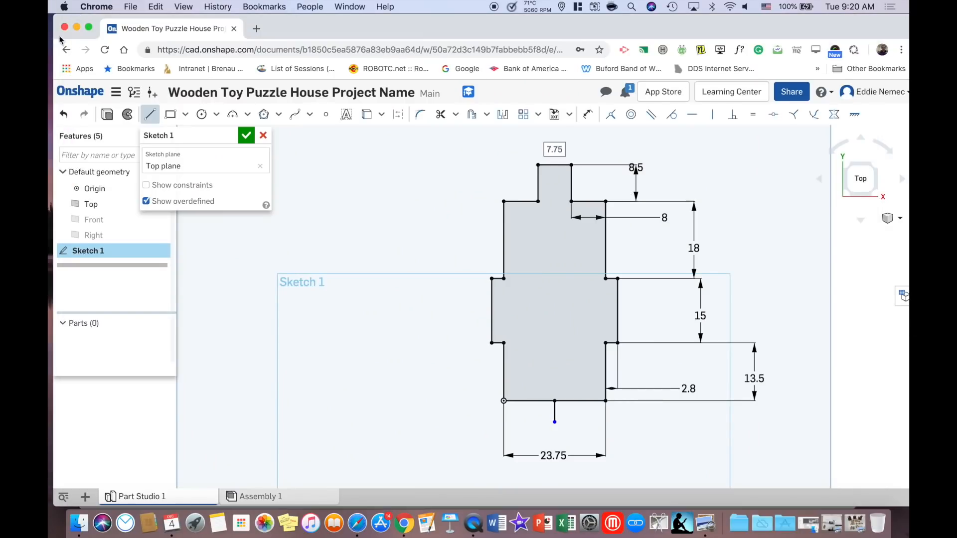
Draw a 7 mm vertical line up from the base line's midpoint and a 3 mm line continuing upward from its end.
{"action": "left_click", "coordinate": [554, 400]}
{"action": "type", "text": "7"}
{"action": "key", "text": "Tab"}
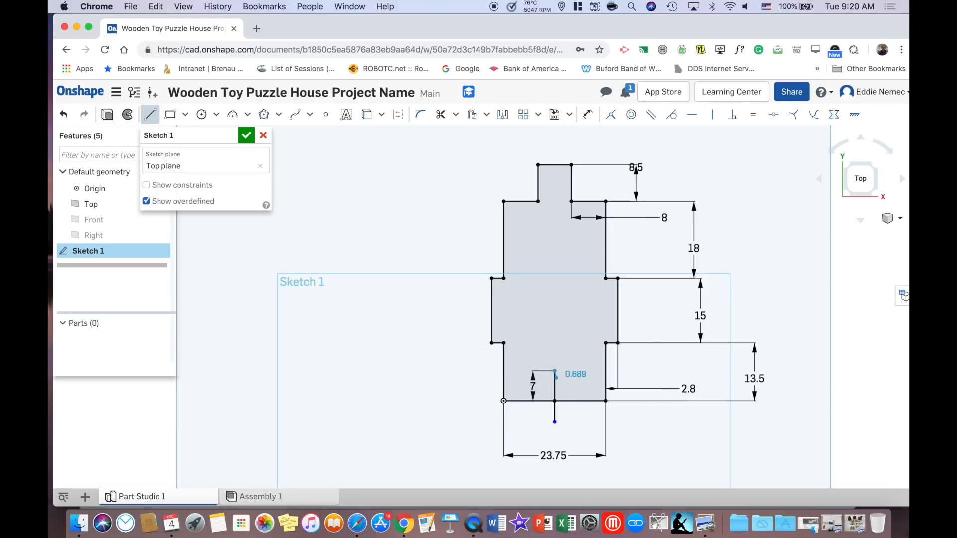
{"action": "left_click", "coordinate": [555, 360]}
{"action": "type", "text": "3"}
{"action": "key", "text": "Tab"}
{"action": "left_click", "coordinate": [583, 371]}
Draw a 6 mm diameter circle centred on the top of the 3 mm line, passing through that line's lower end.
{"action": "left_click", "coordinate": [203, 116]}
{"action": "scroll", "coordinate": [570, 369], "scroll_direction": "down", "scroll_amount": 3}
{"action": "scroll", "coordinate": [551, 361], "scroll_direction": "up", "scroll_amount": 6}
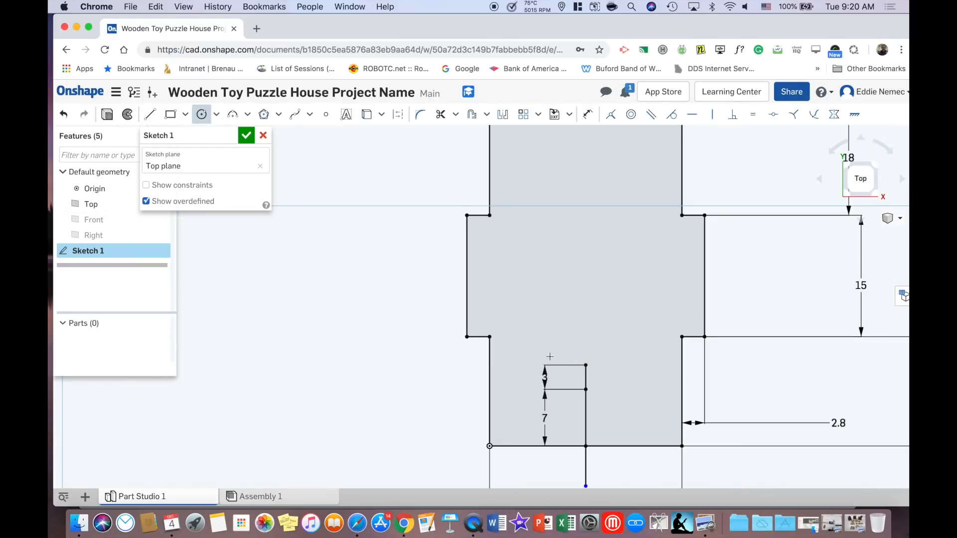
{"action": "scroll", "coordinate": [551, 357], "scroll_direction": "up", "scroll_amount": 1}
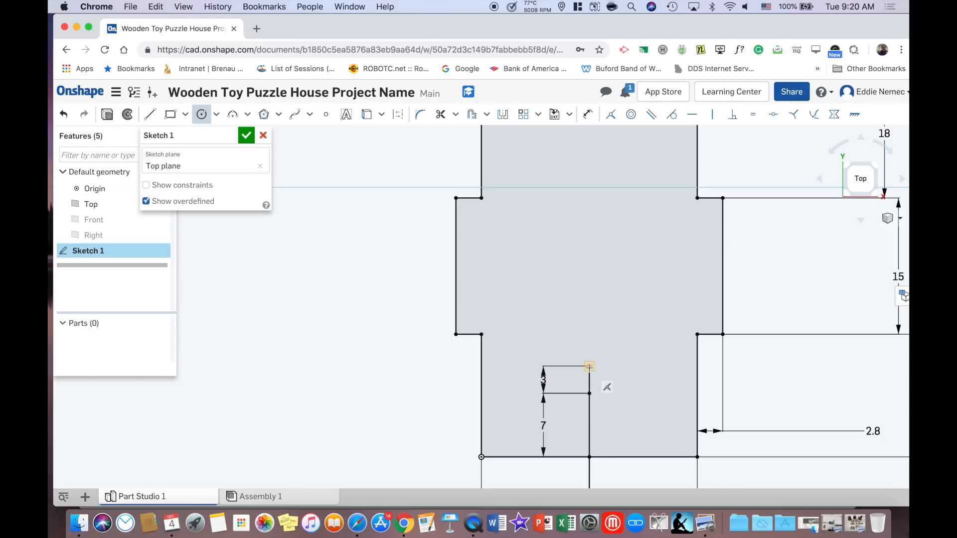
{"action": "left_click", "coordinate": [589, 366]}
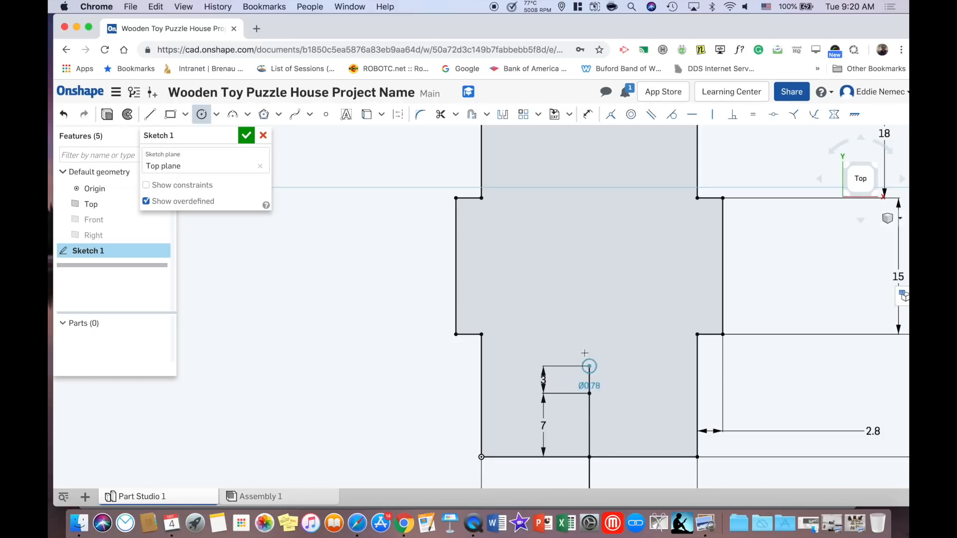
{"action": "left_click", "coordinate": [589, 394]}
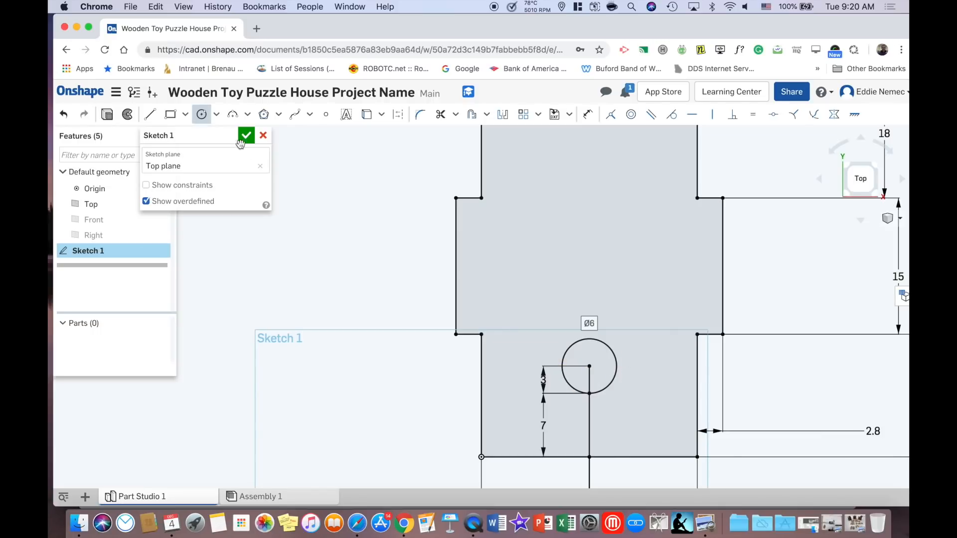
Draw two 3 mm horizontal lines from the circle's centre to its edge on both sides, splitting it in half.
{"action": "key", "text": "l"}
{"action": "left_click", "coordinate": [590, 367]}
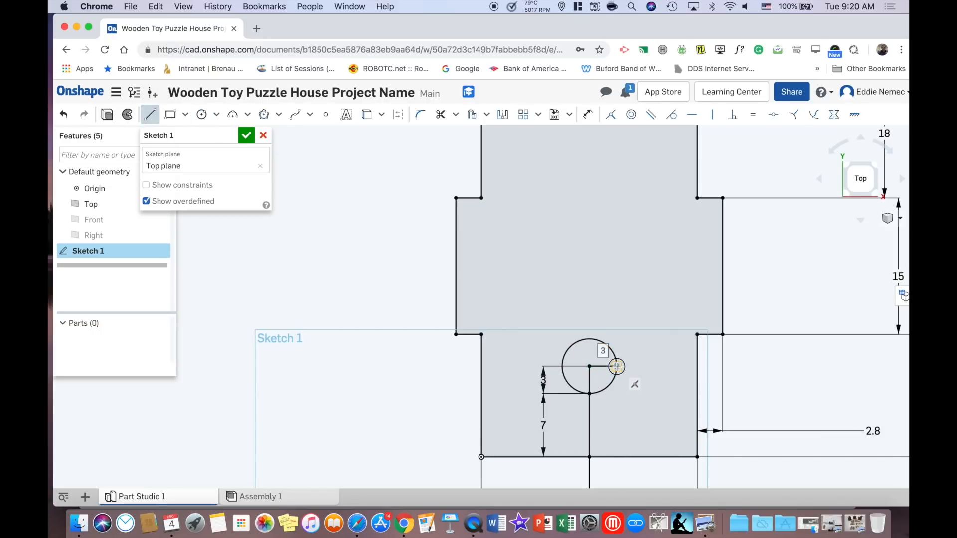
{"action": "left_click", "coordinate": [617, 366]}
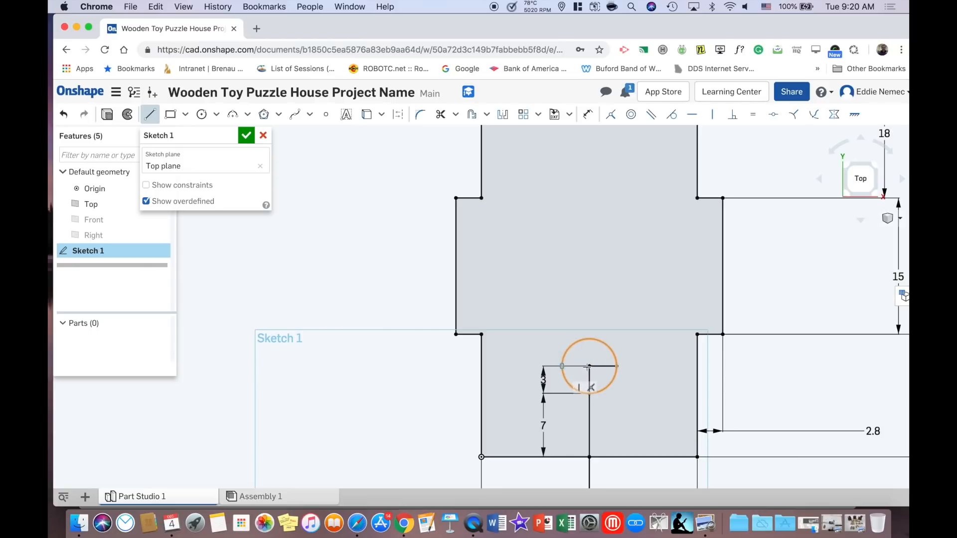
{"action": "left_click", "coordinate": [562, 366]}
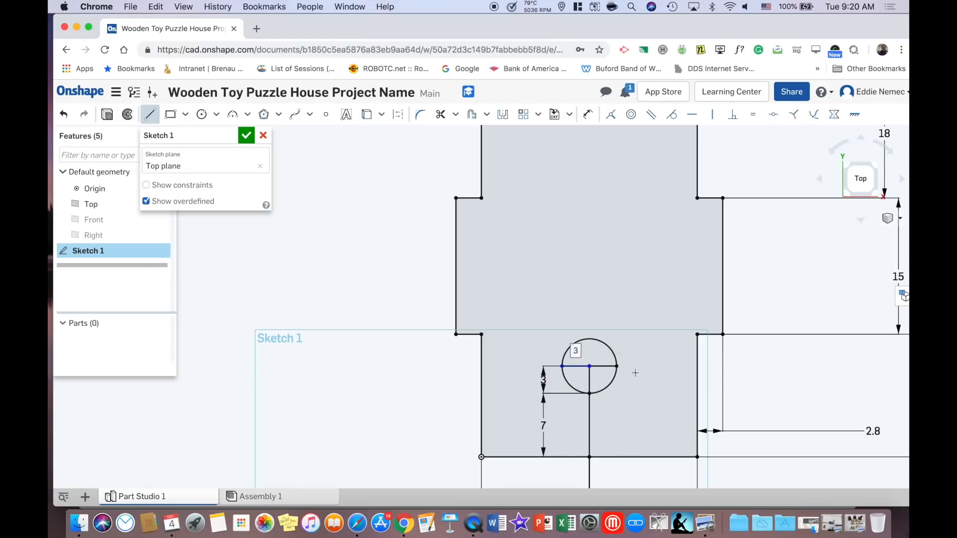
Trim away the circle's upper half and the vertical line inside its lower half, leaving a half circle.
{"action": "left_click", "coordinate": [440, 115]}
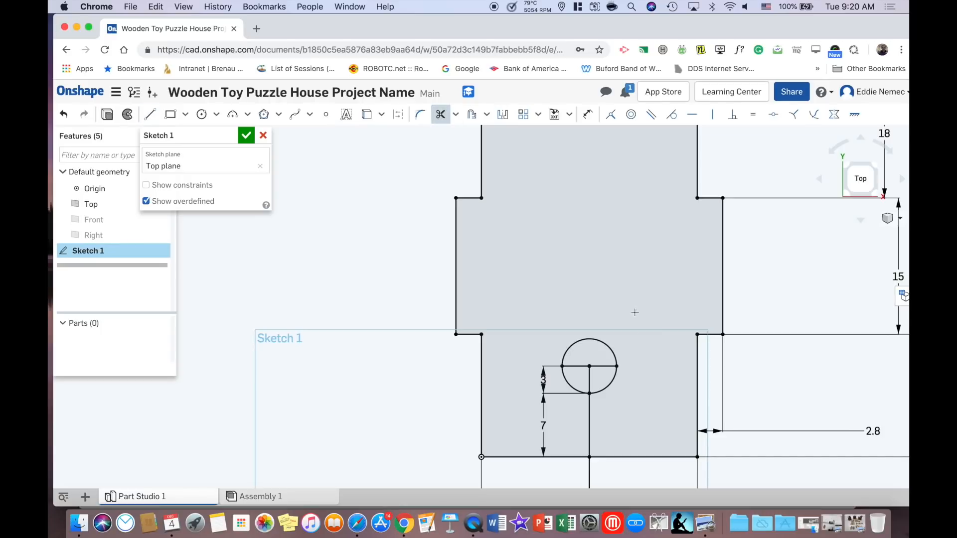
{"action": "left_click", "coordinate": [611, 346]}
{"action": "left_click", "coordinate": [590, 378]}
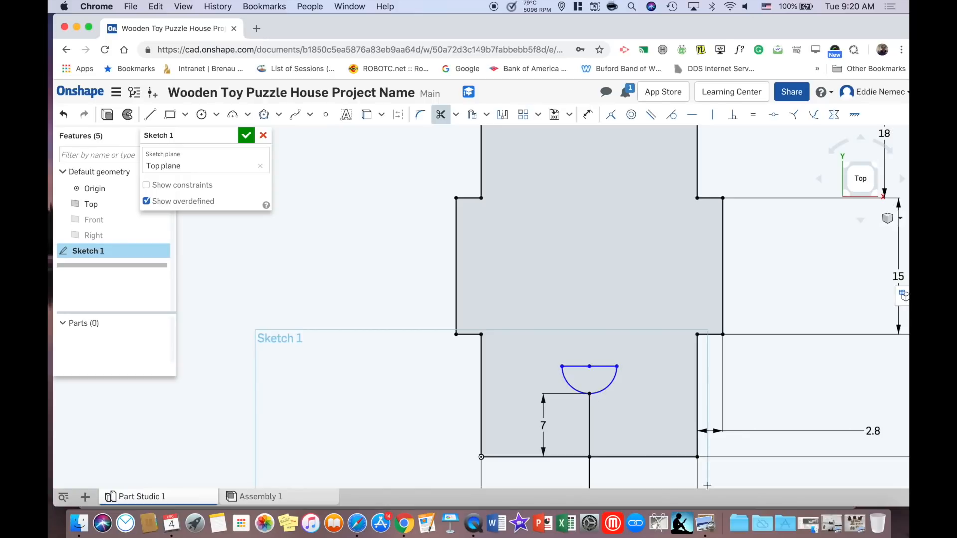
Draw a 2 mm line up from the middle of the half circle's flat edge and a 6 mm horizontal line centred on its top, checking the side wall photo.
{"action": "left_click", "coordinate": [873, 527]}
{"action": "left_click", "coordinate": [864, 526]}
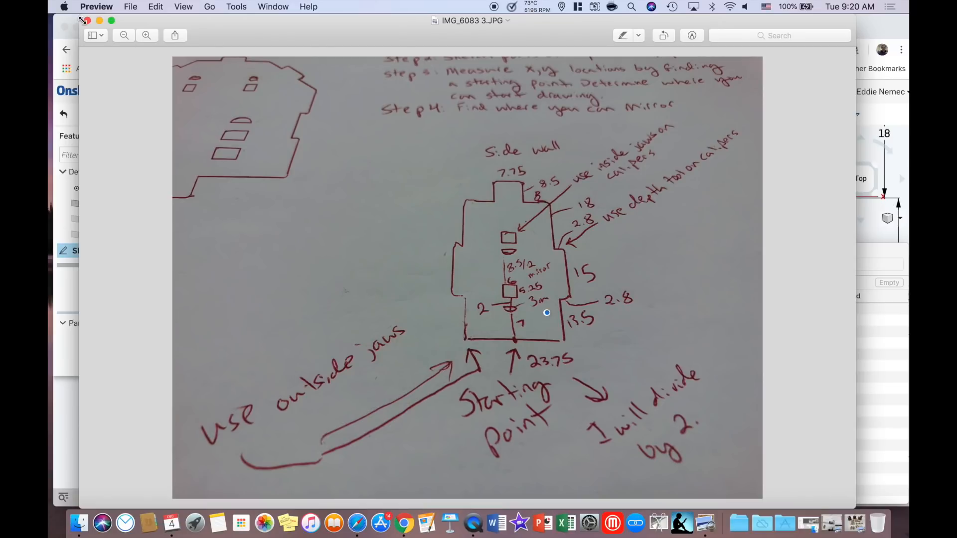
{"action": "left_click", "coordinate": [99, 21]}
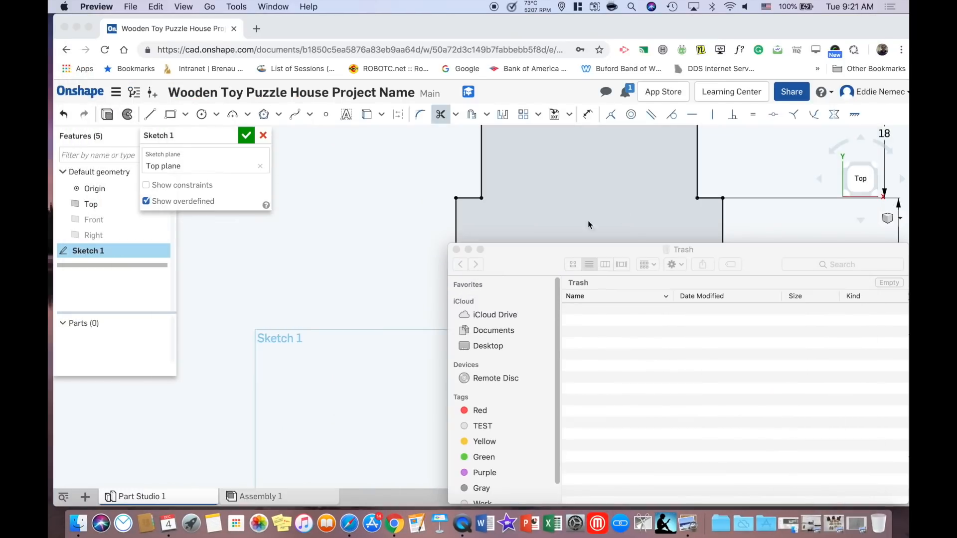
{"action": "left_click", "coordinate": [454, 251]}
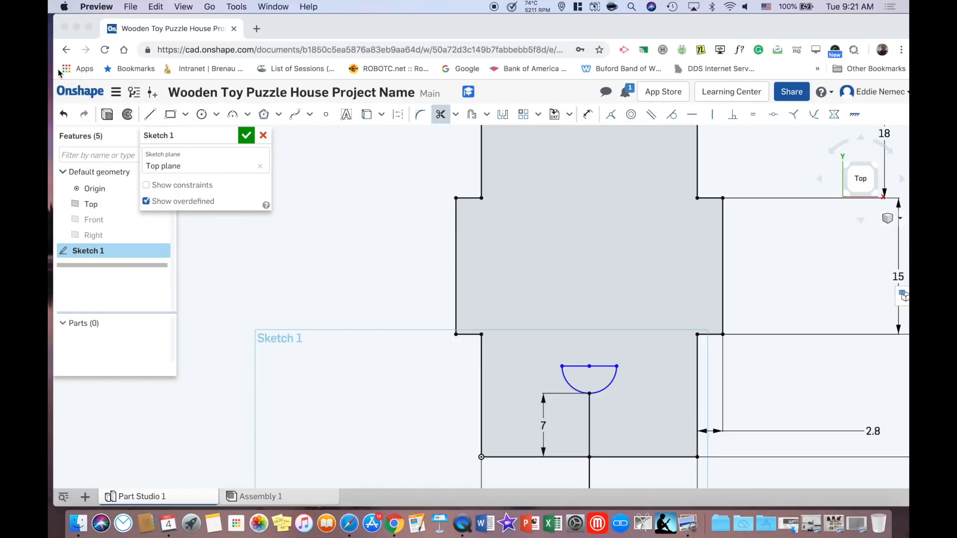
{"action": "left_click", "coordinate": [148, 117]}
{"action": "left_click", "coordinate": [149, 115]}
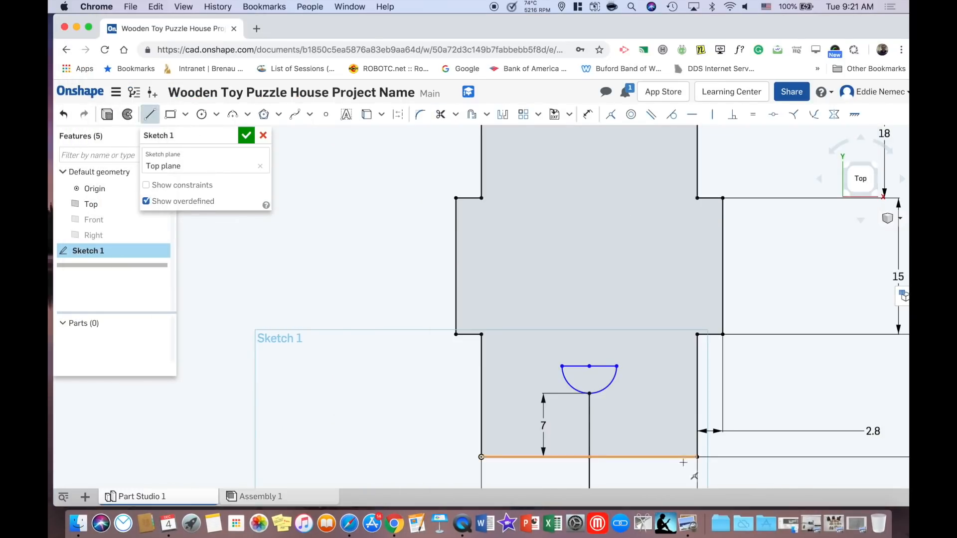
{"action": "left_click", "coordinate": [590, 365]}
{"action": "type", "text": "2"}
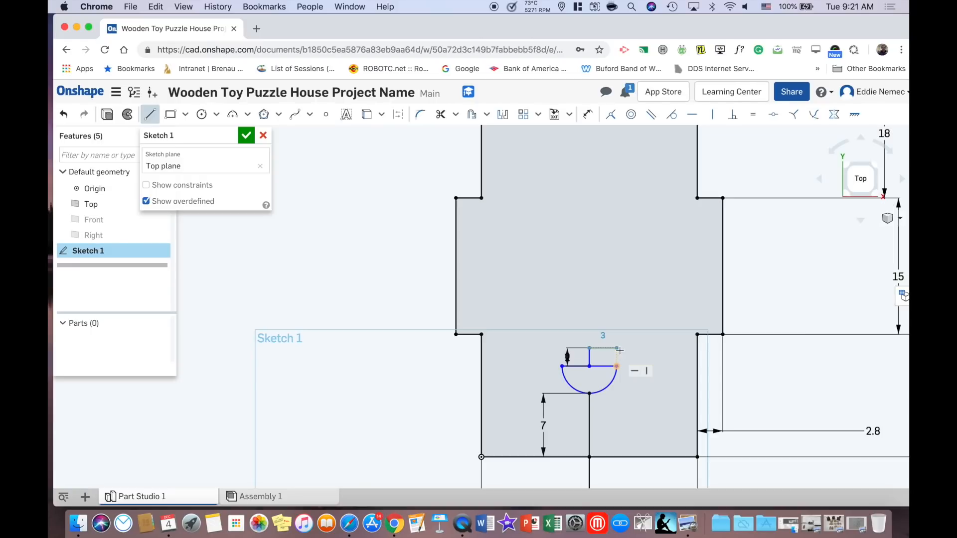
{"action": "left_click", "coordinate": [618, 348]}
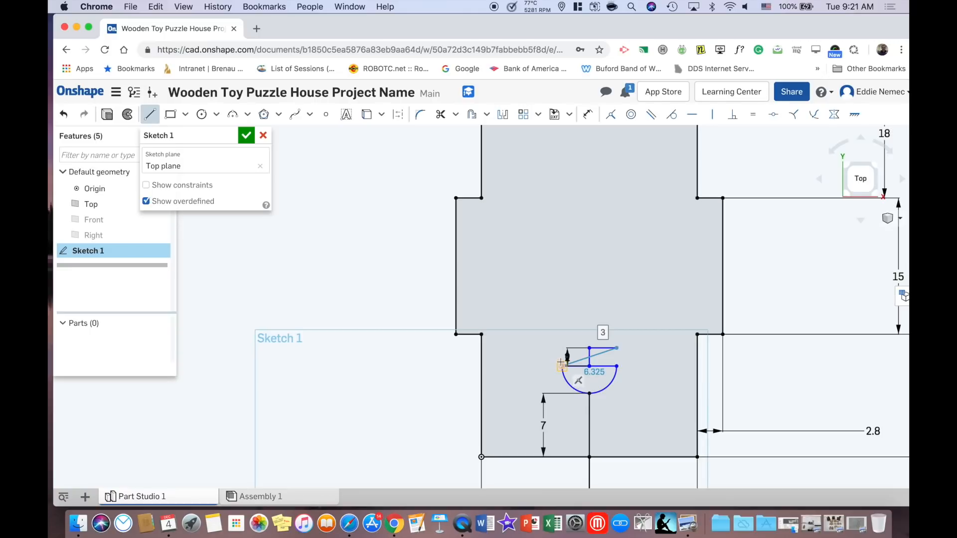
{"action": "left_click", "coordinate": [561, 349]}
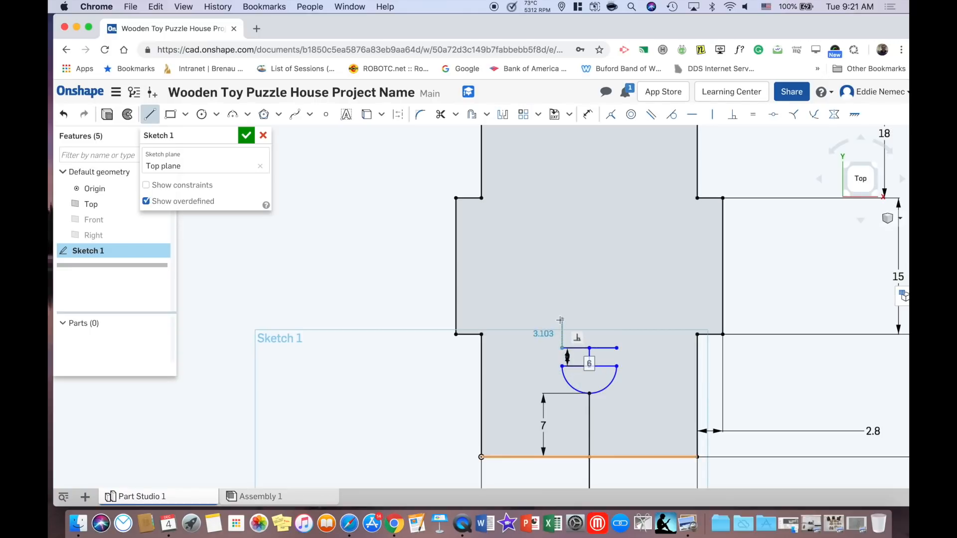
Draw a 5.25 mm vertical line up from the left end of the 6 mm horizontal line above the half circle.
{"action": "type", "text": "5"}
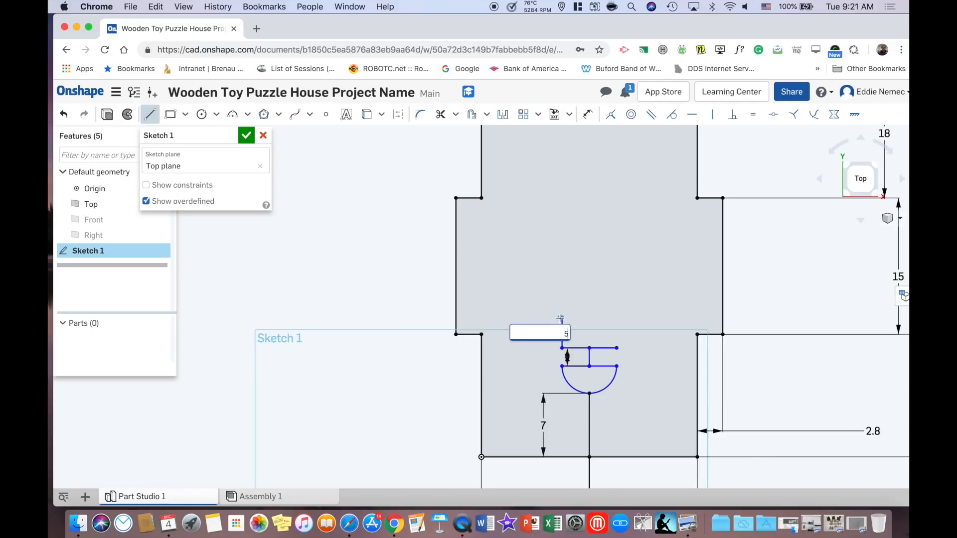
{"action": "type", "text": ".25"}
{"action": "key", "text": "Return"}
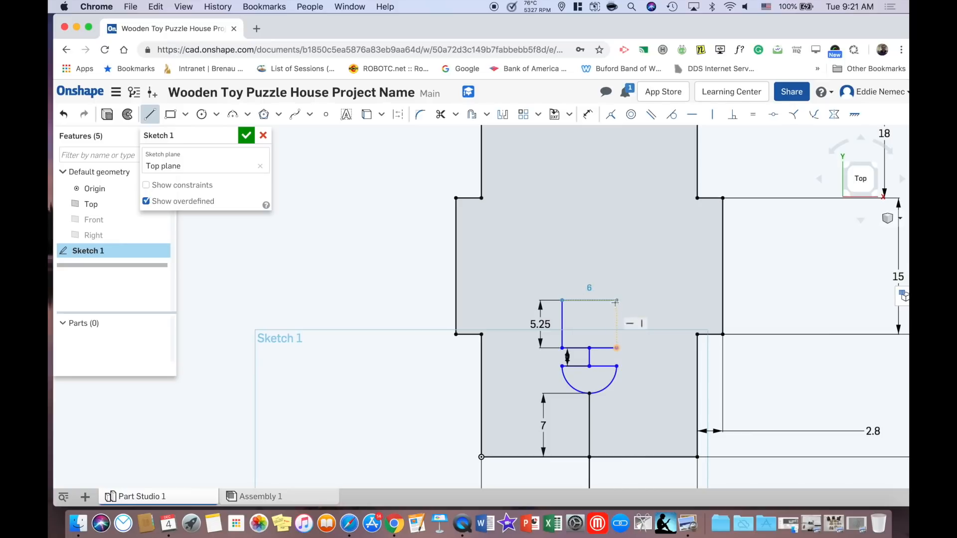
{"action": "left_click", "coordinate": [616, 301]}
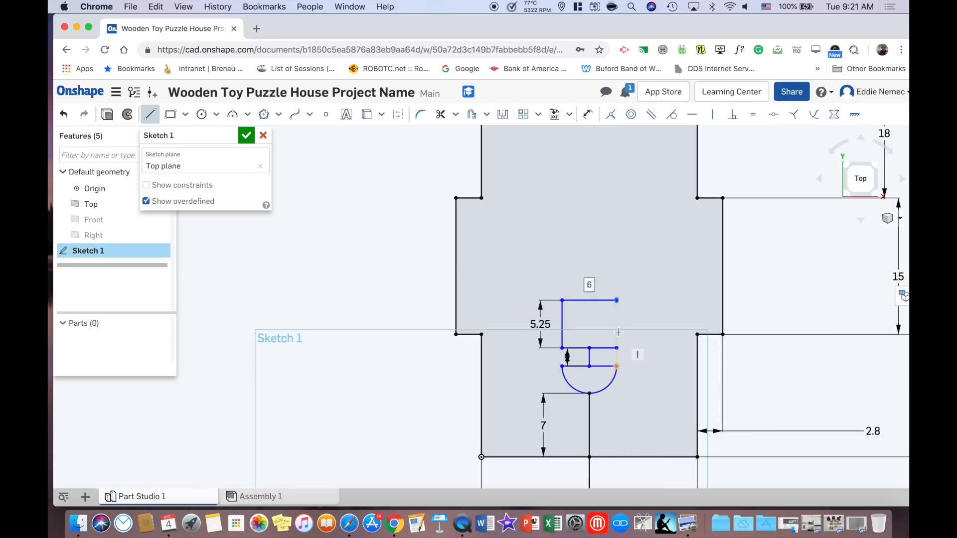
{"action": "left_click", "coordinate": [63, 114]}
{"action": "left_click", "coordinate": [64, 115]}
Close the lower window rectangle with a 6 mm top edge and a 5.25 mm right edge down to the base line's end.
{"action": "left_click", "coordinate": [150, 115]}
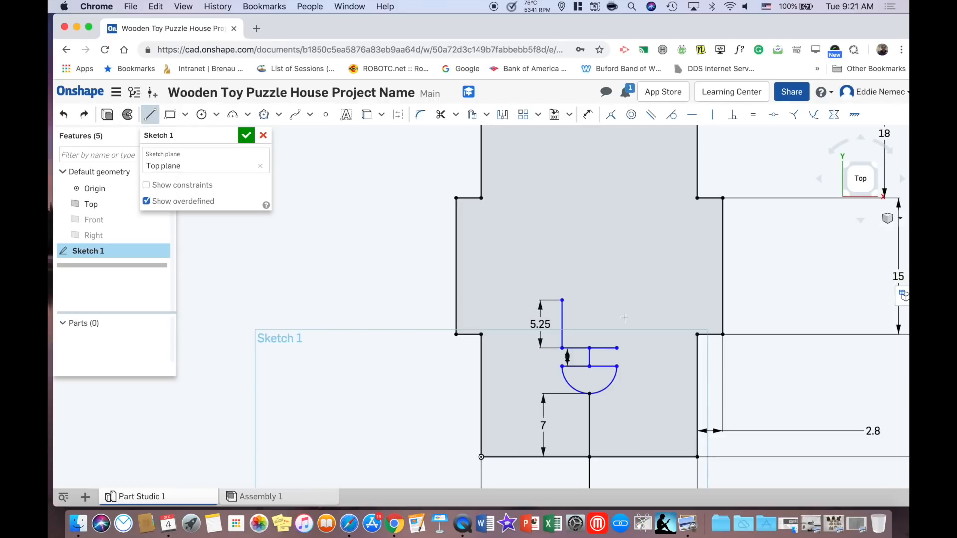
{"action": "left_click", "coordinate": [561, 300]}
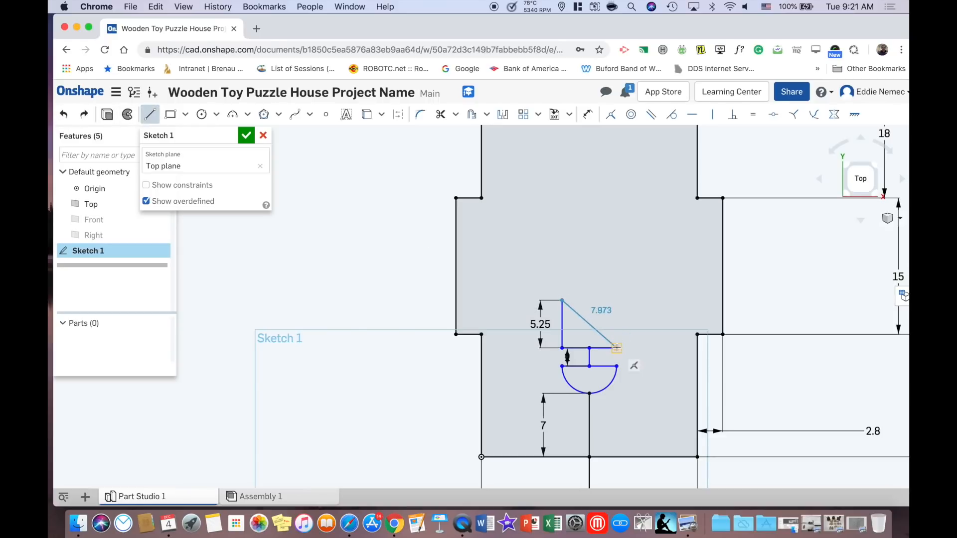
{"action": "left_click", "coordinate": [617, 301]}
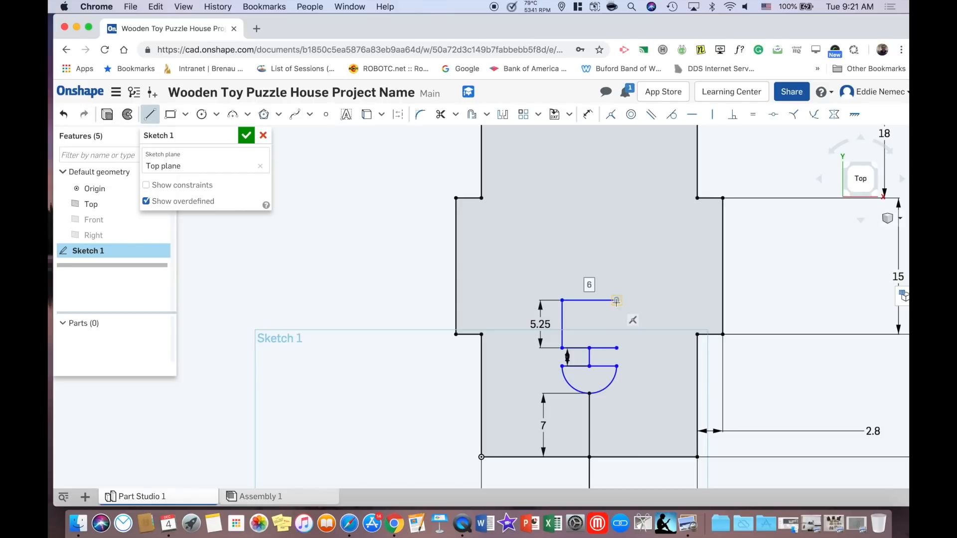
{"action": "left_click", "coordinate": [616, 348]}
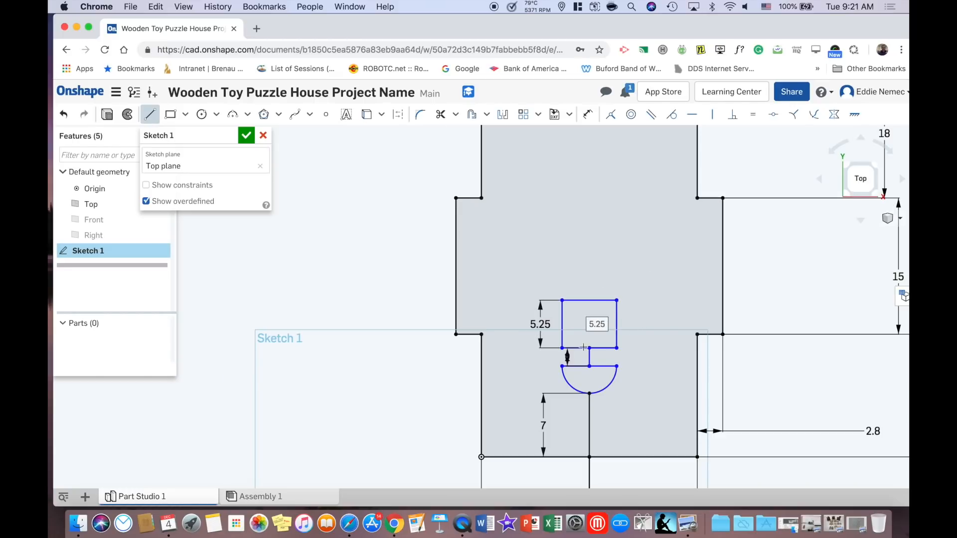
Check the side wall photo and draw an 8.5 mm vertical line up from the rectangle's top midpoint, extended by a 3 mm line.
{"action": "middle_click_drag", "start_coordinate": [607, 310], "coordinate": [555, 408]}
{"action": "scroll", "coordinate": [565, 392], "scroll_direction": "up", "scroll_amount": 1}
{"action": "scroll", "coordinate": [555, 296], "scroll_direction": "up", "scroll_amount": 1}
{"action": "scroll", "coordinate": [556, 296], "scroll_direction": "down", "scroll_amount": 4}
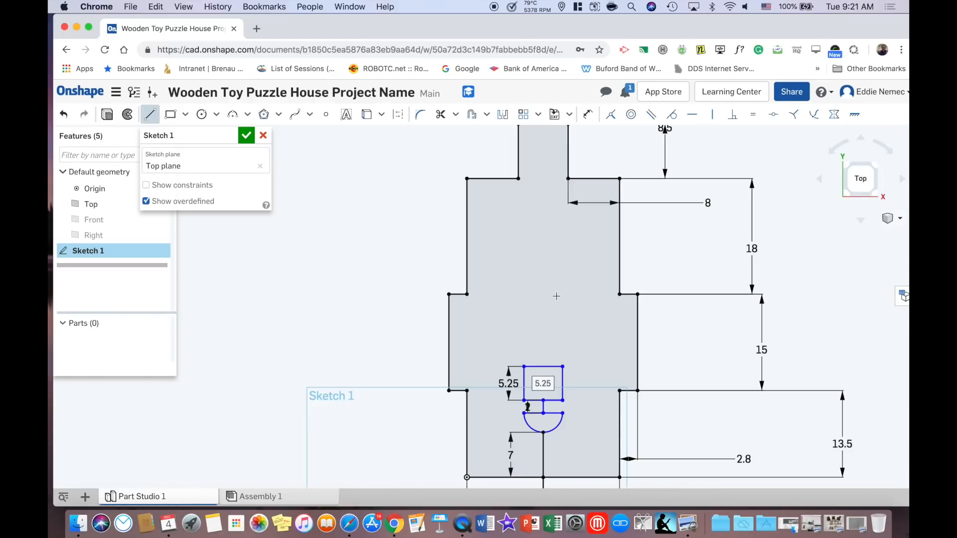
{"action": "left_click", "coordinate": [856, 523]}
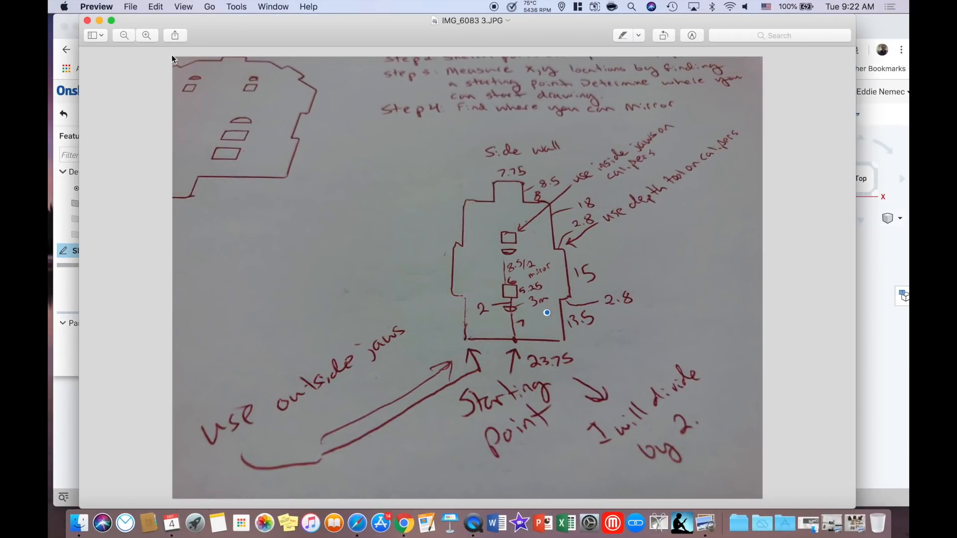
{"action": "left_click", "coordinate": [100, 21]}
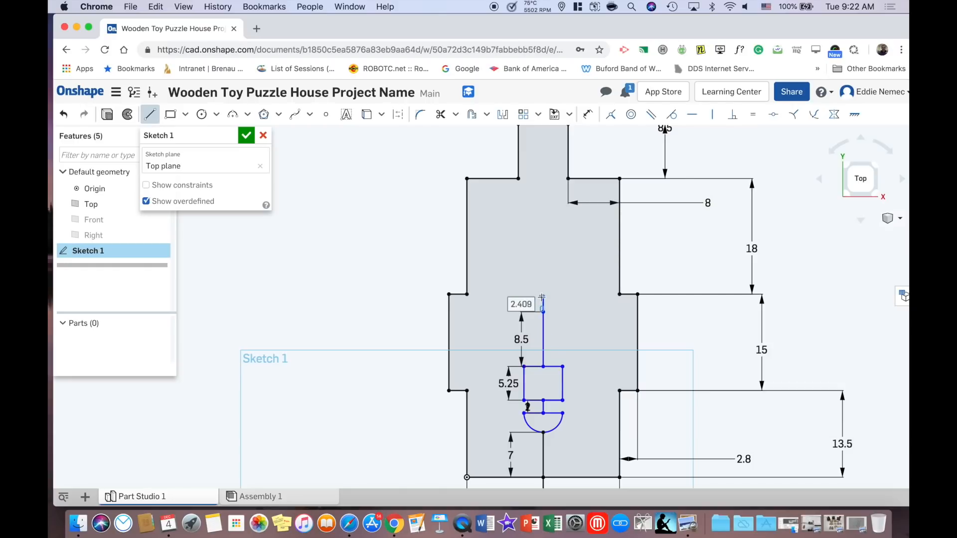
{"action": "type", "text": "3"}
{"action": "key", "text": "Return"}
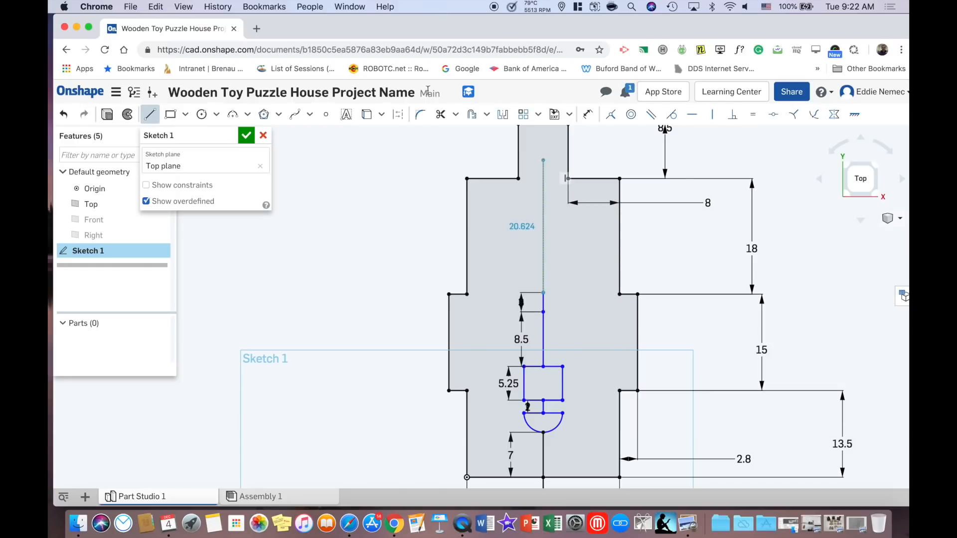
Build a half circle from a 6 mm diameter circle on the 3 mm line's top, splitting it with 3 mm horizontal lines and trimming its upper half.
{"action": "left_click", "coordinate": [202, 114]}
{"action": "left_click", "coordinate": [543, 292]}
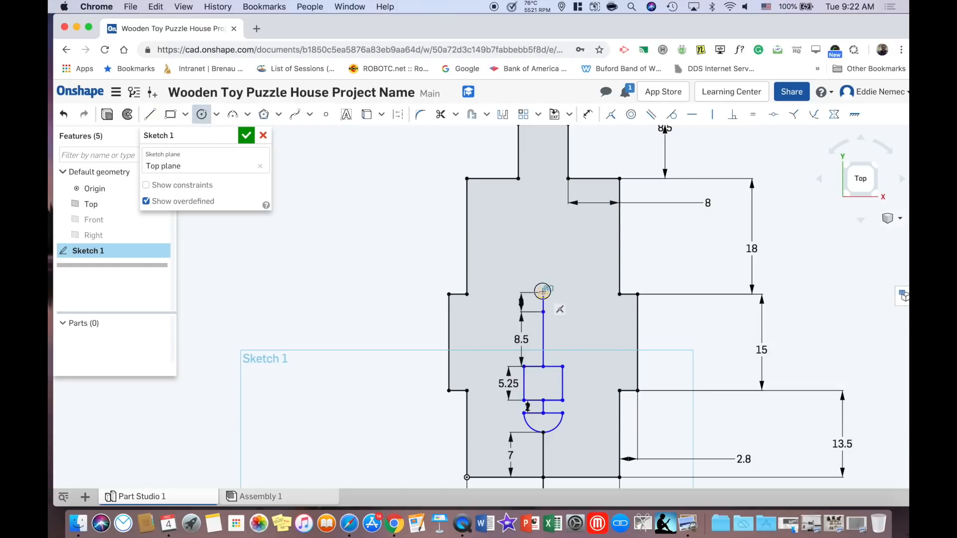
{"action": "left_click", "coordinate": [149, 114]}
{"action": "left_click", "coordinate": [543, 293]}
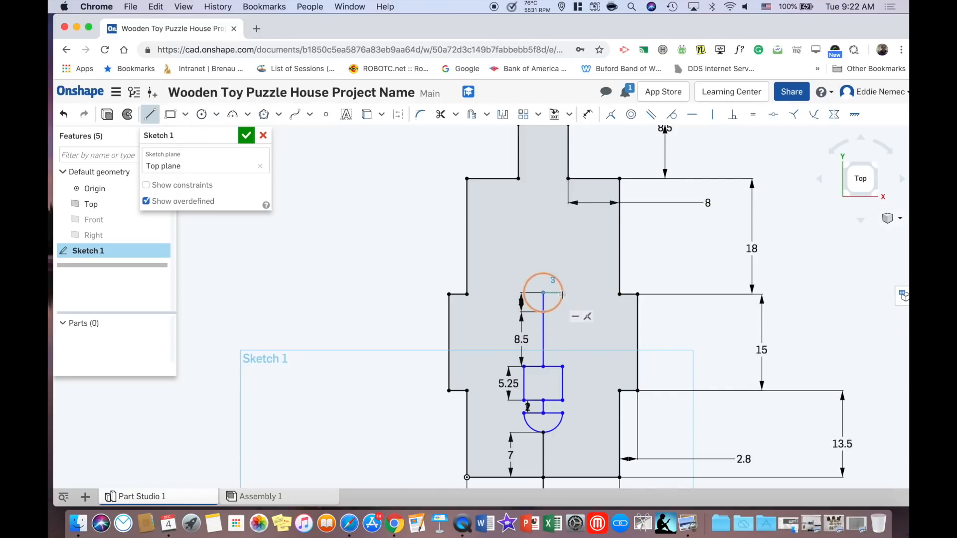
{"action": "left_click", "coordinate": [563, 294]}
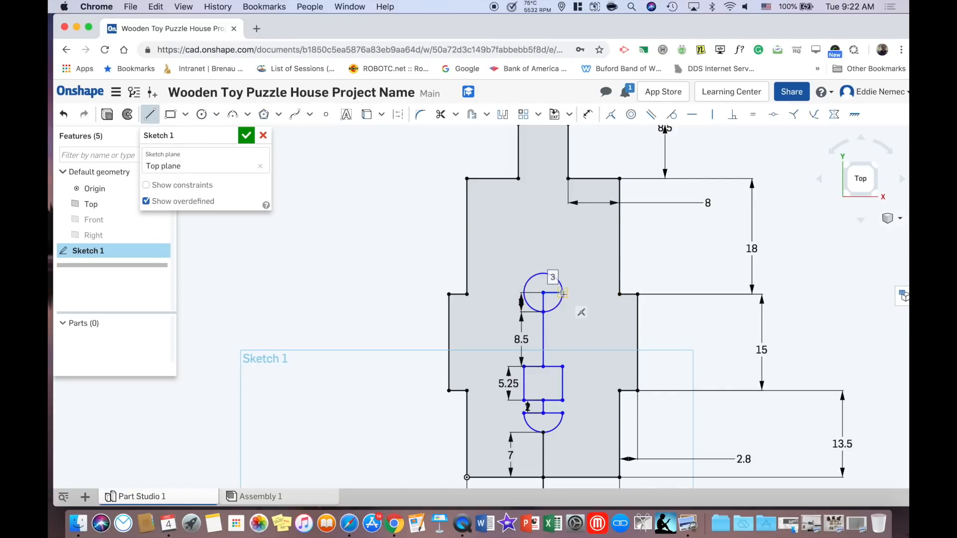
{"action": "left_click", "coordinate": [522, 293]}
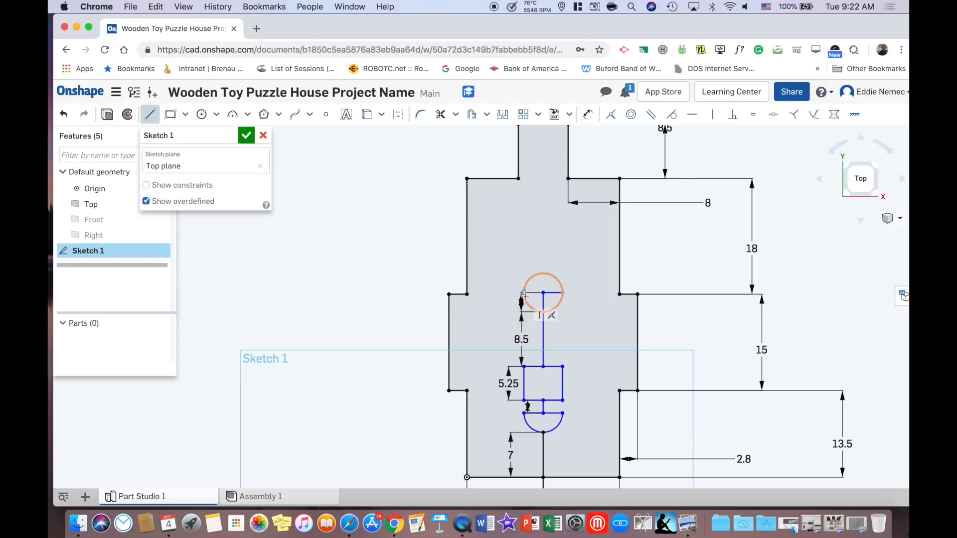
{"action": "left_click", "coordinate": [563, 293]}
{"action": "left_click", "coordinate": [440, 115]}
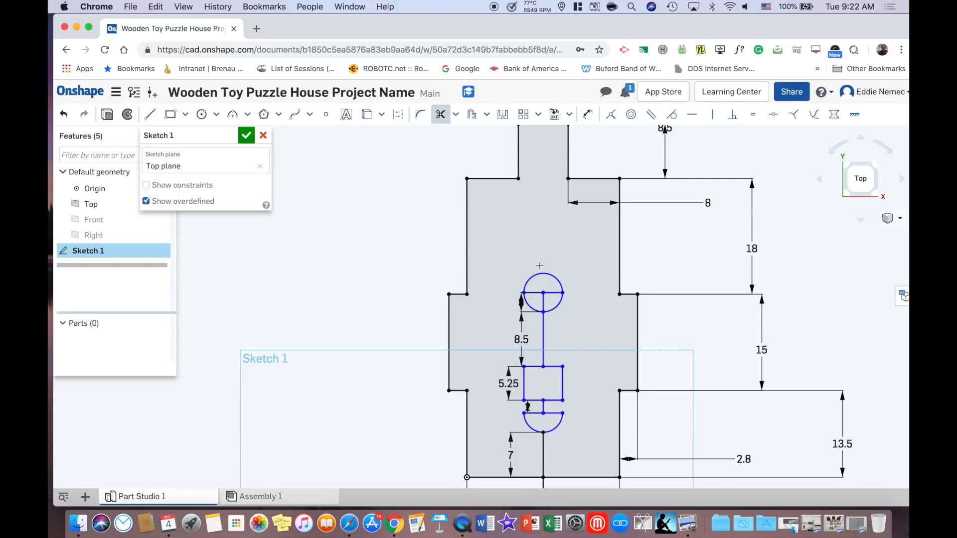
{"action": "left_click", "coordinate": [541, 274]}
Draw a 2 mm line up from the middle of the upper half circle's flat edge and a 3 mm horizontal line to its right.
{"action": "left_click", "coordinate": [150, 114]}
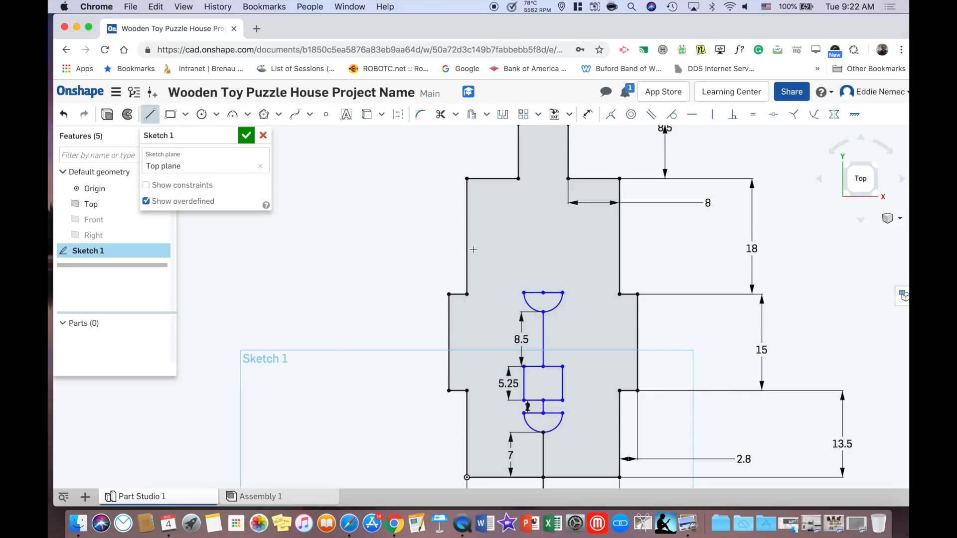
{"action": "left_click", "coordinate": [543, 293]}
{"action": "left_click", "coordinate": [543, 280]}
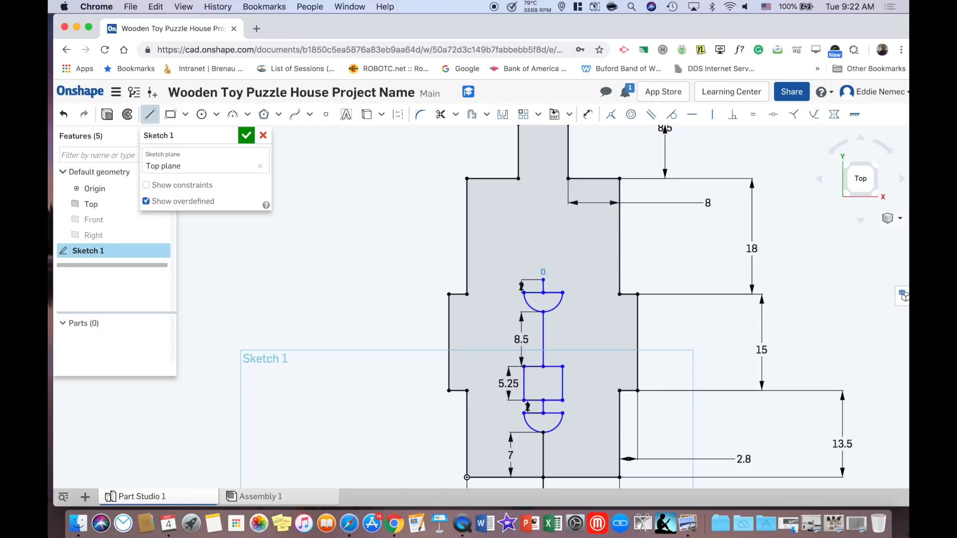
{"action": "left_click", "coordinate": [565, 281]}
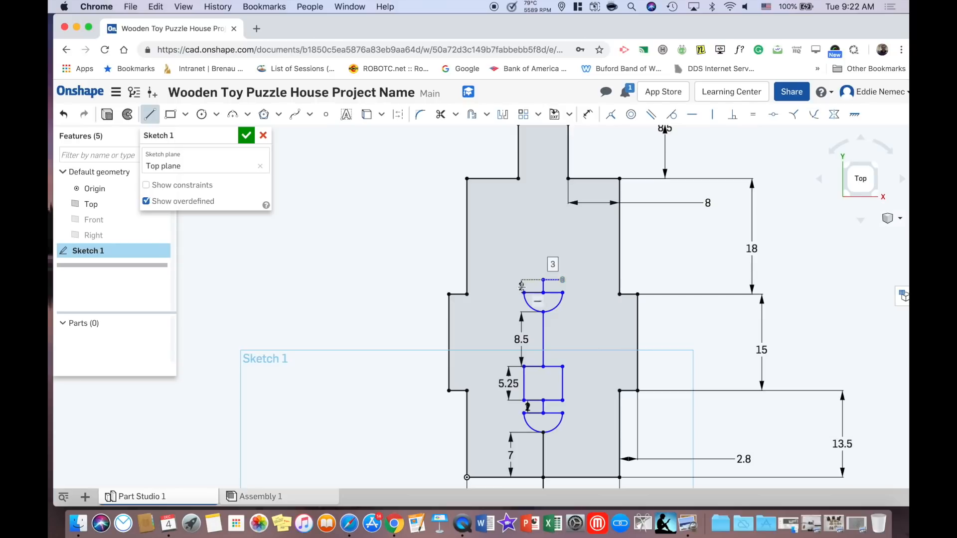
{"action": "left_click", "coordinate": [562, 280]}
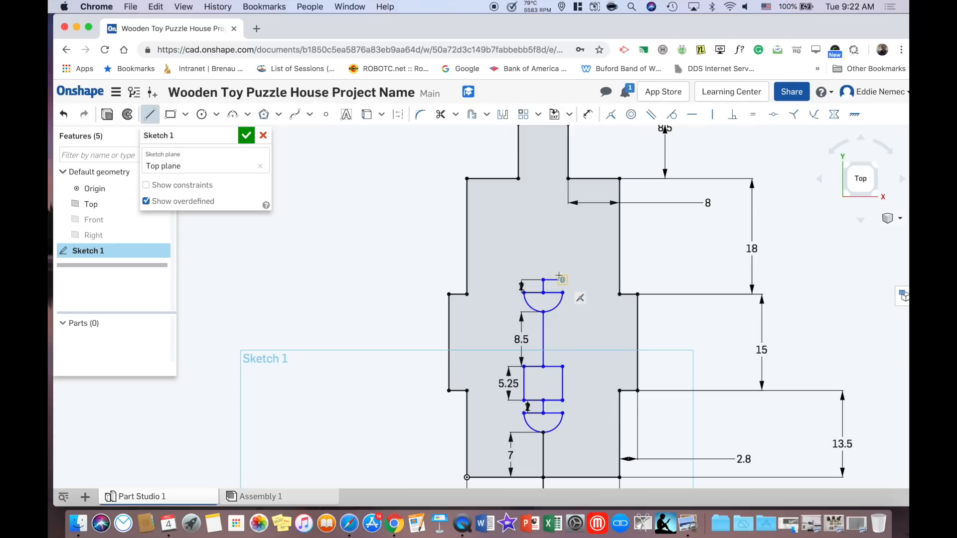
{"action": "left_click", "coordinate": [524, 280]}
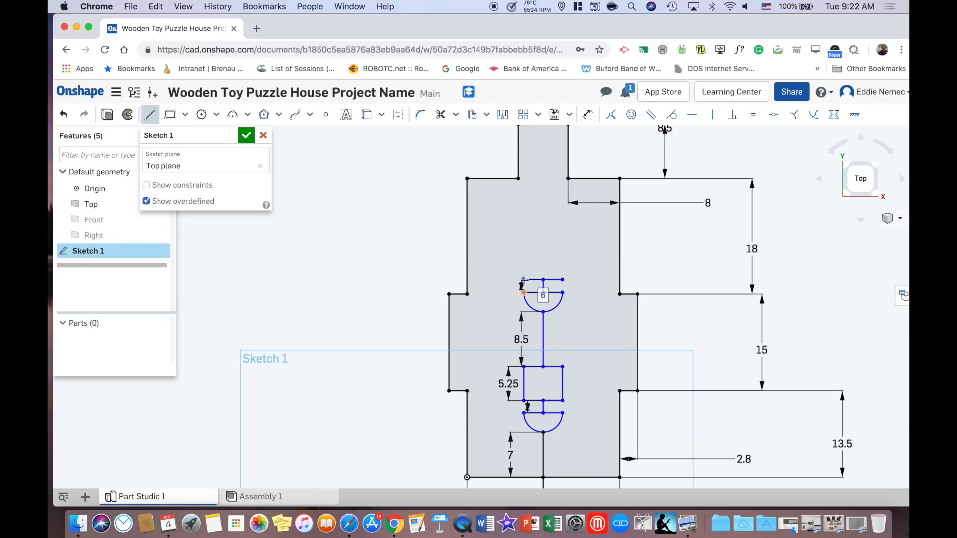
{"action": "left_click", "coordinate": [523, 249]}
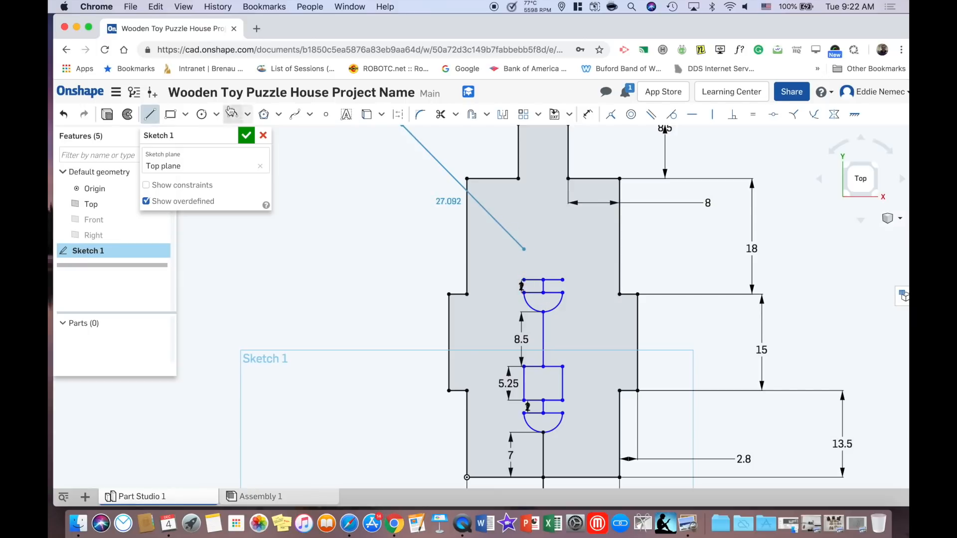
{"action": "left_click", "coordinate": [59, 114]}
Draw a 3 mm horizontal line to the left from the top of the upper 2 mm line.
{"action": "scroll", "coordinate": [470, 232], "scroll_direction": "down", "scroll_amount": 5}
{"action": "scroll", "coordinate": [560, 279], "scroll_direction": "up", "scroll_amount": 10}
{"action": "mouse_move", "coordinate": [518, 250]}
{"action": "middle_mouse_down"}
{"action": "mouse_move", "coordinate": [757, 398]}
{"action": "mouse_move", "coordinate": [762, 421]}
{"action": "middle_mouse_up"}
{"action": "left_click", "coordinate": [150, 114]}
{"action": "left_click", "coordinate": [551, 343]}
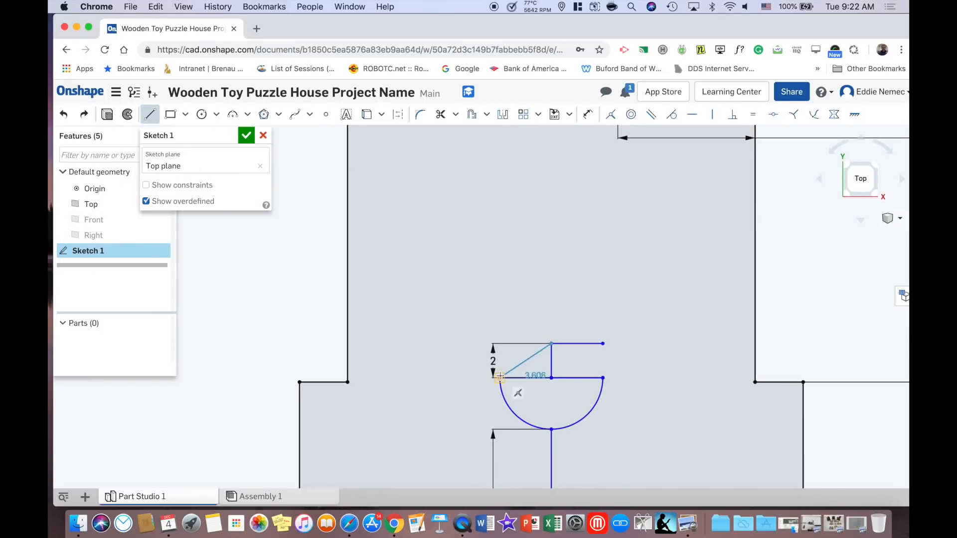
{"action": "left_click", "coordinate": [500, 344]}
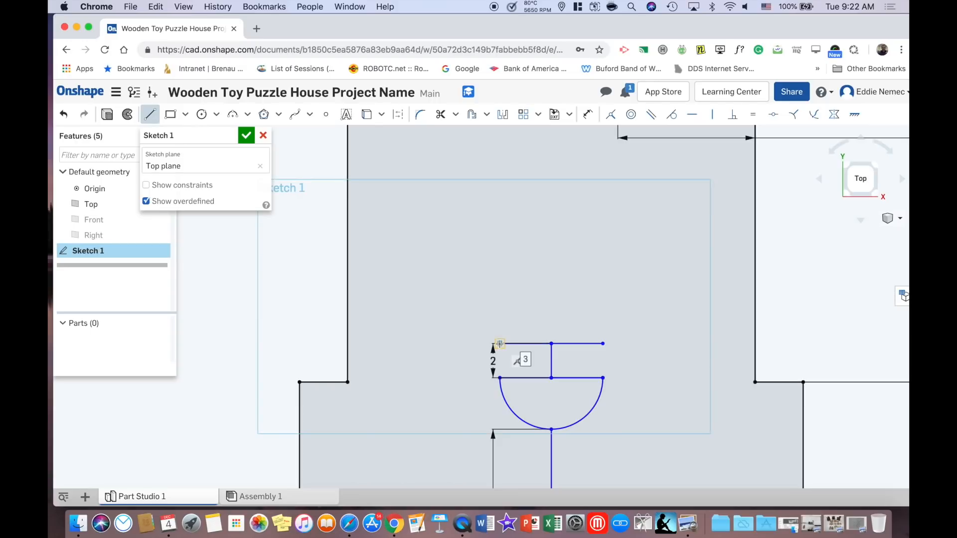
Complete the upper window rectangle on the horizontal base with 5.25 mm vertical sides and a 6 mm top edge.
{"action": "type", "text": "5"}
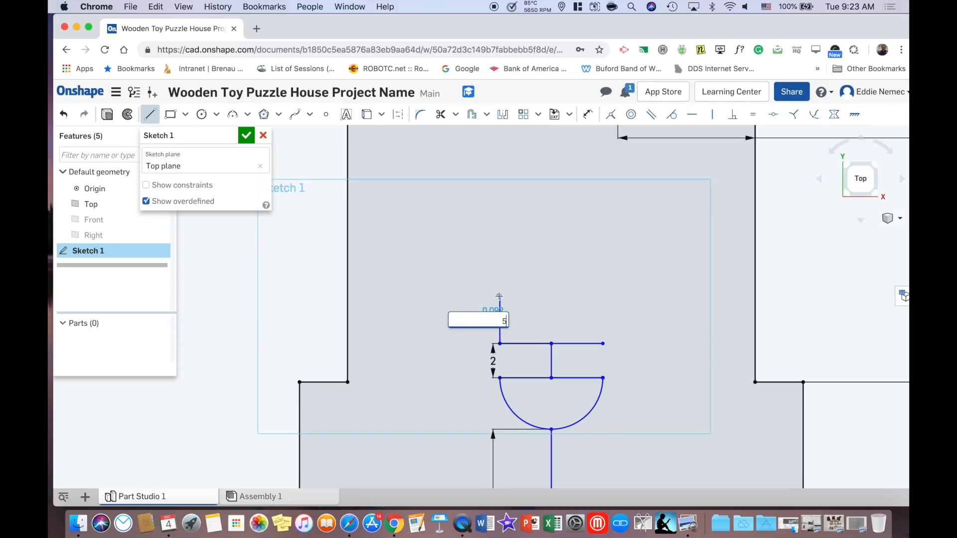
{"action": "type", "text": ".25"}
{"action": "key", "text": "Return"}
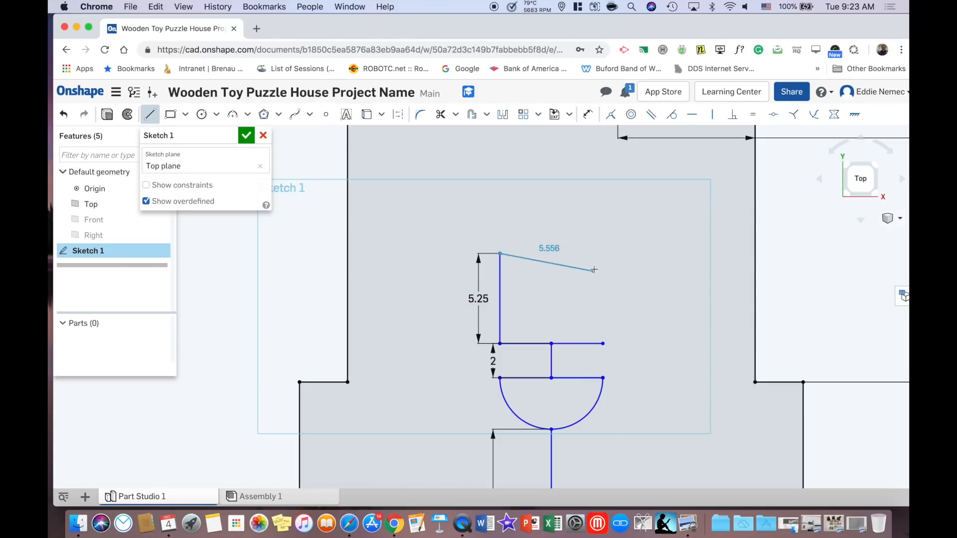
{"action": "left_click", "coordinate": [602, 253]}
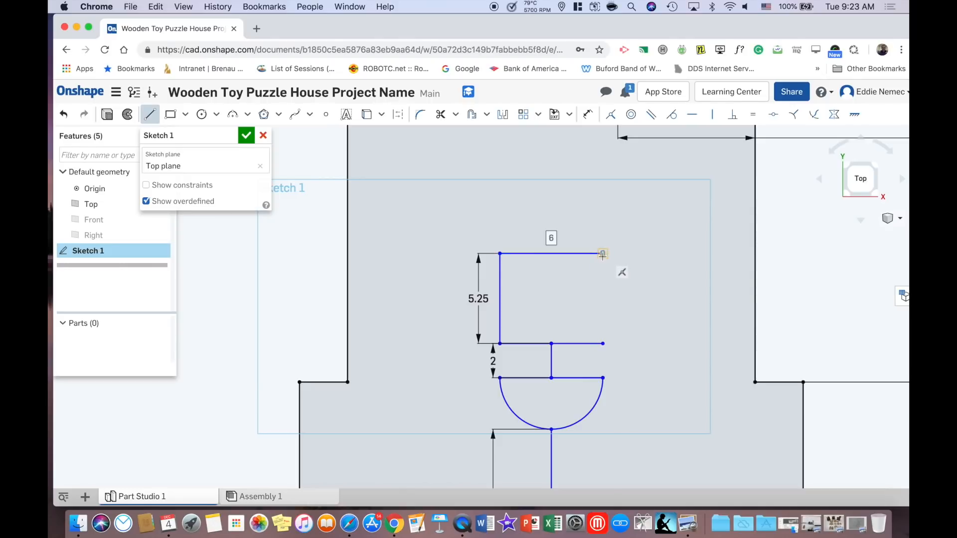
{"action": "left_click", "coordinate": [603, 343]}
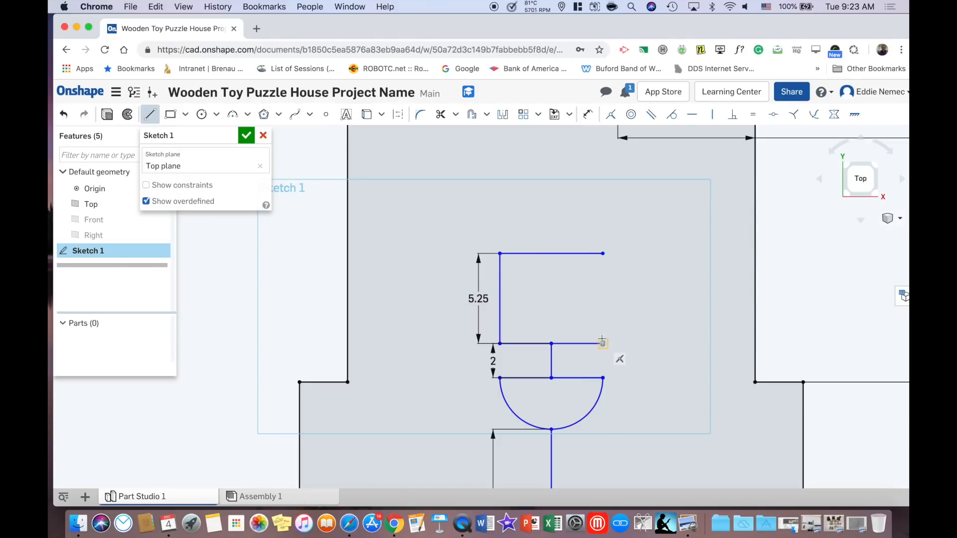
{"action": "left_click", "coordinate": [602, 254]}
Extrude the side wall region around the window cutouts as a new solid with a blind depth of 2.5 mm.
{"action": "scroll", "coordinate": [623, 294], "scroll_direction": "down", "scroll_amount": 5}
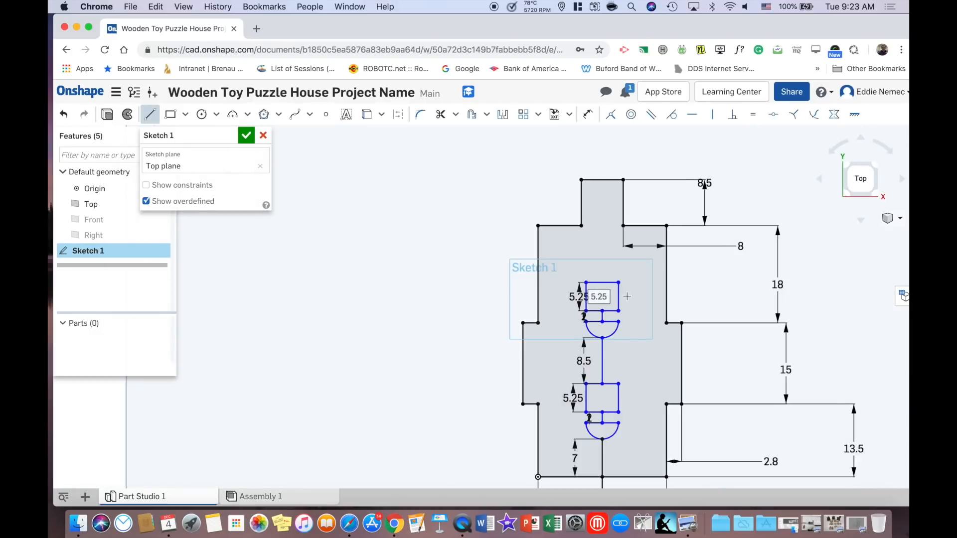
{"action": "scroll", "coordinate": [624, 297], "scroll_direction": "down", "scroll_amount": 2}
{"action": "middle_click_drag", "start_coordinate": [499, 273], "coordinate": [413, 251]}
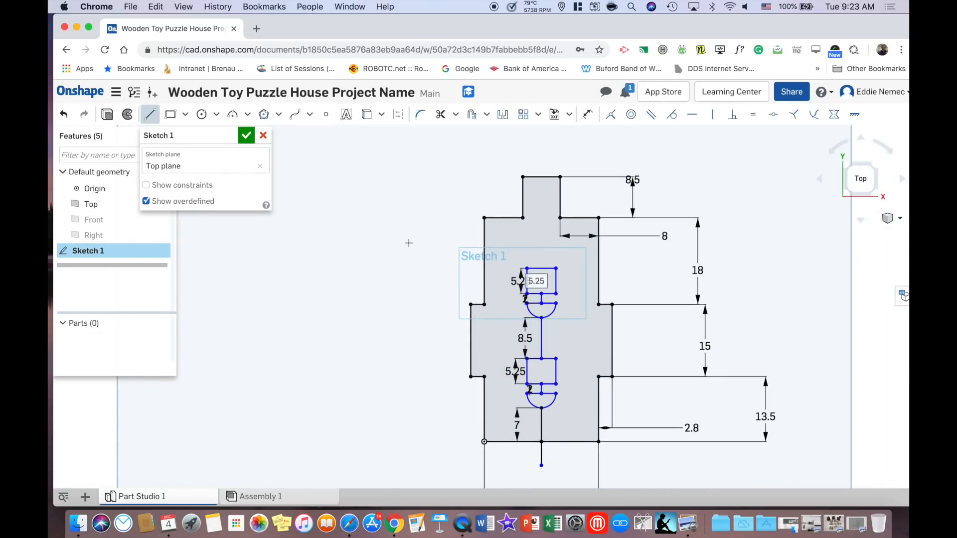
{"action": "mouse_move", "coordinate": [401, 246]}
{"action": "right_mouse_down"}
{"action": "mouse_move", "coordinate": [419, 241]}
{"action": "mouse_move", "coordinate": [405, 245]}
{"action": "right_mouse_up"}
{"action": "right_click", "coordinate": [404, 246]}
{"action": "left_click", "coordinate": [420, 255]}
{"action": "left_click", "coordinate": [523, 251]}
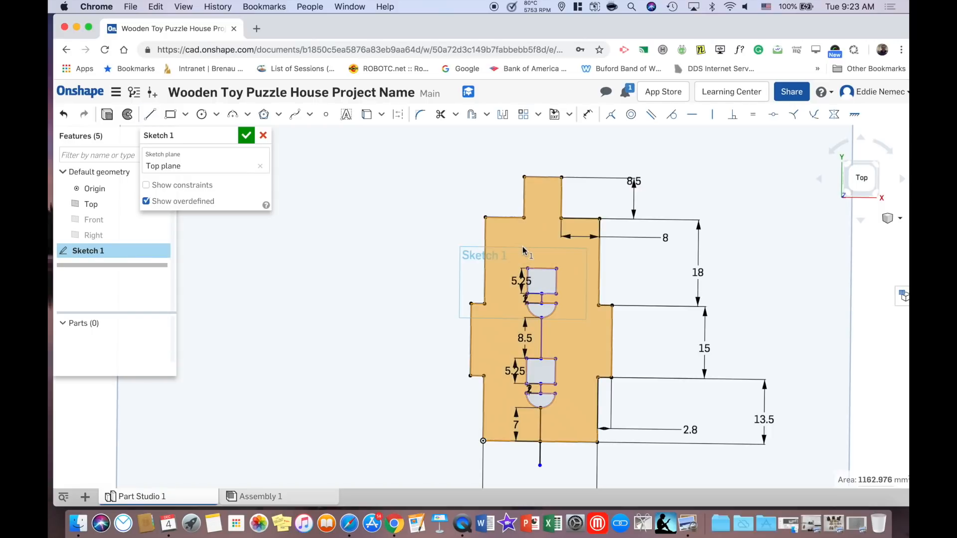
{"action": "left_click", "coordinate": [106, 114]}
{"action": "left_click", "coordinate": [248, 226]}
{"action": "type", "text": "2"}
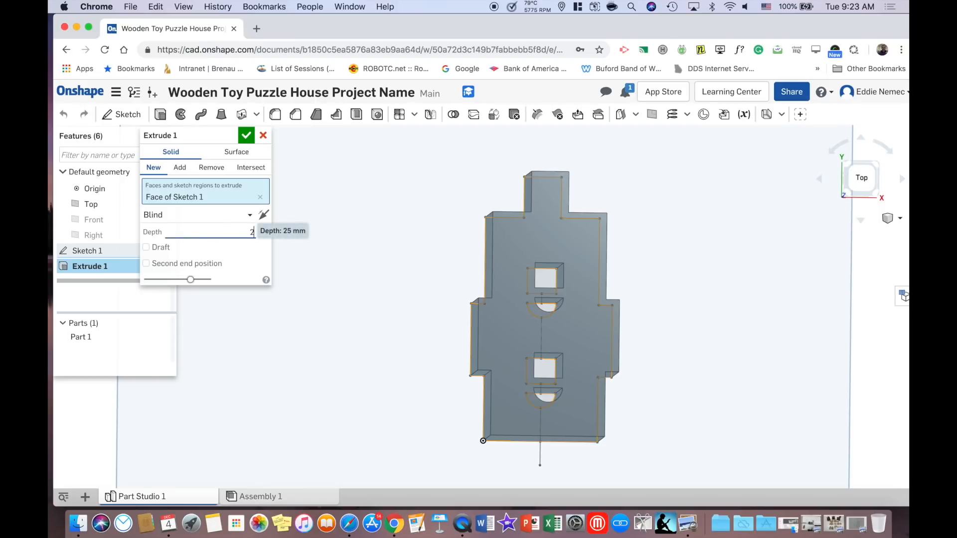
{"action": "type", "text": ".5"}
{"action": "key", "text": "Return"}
{"action": "left_click", "coordinate": [246, 135]}
{"action": "mouse_move", "coordinate": [381, 257]}
{"action": "right_mouse_down"}
{"action": "mouse_move", "coordinate": [404, 265]}
{"action": "mouse_move", "coordinate": [433, 257]}
{"action": "mouse_move", "coordinate": [395, 250]}
{"action": "mouse_move", "coordinate": [434, 237]}
{"action": "mouse_move", "coordinate": [414, 249]}
{"action": "mouse_move", "coordinate": [394, 239]}
{"action": "mouse_move", "coordinate": [387, 252]}
{"action": "right_mouse_up"}
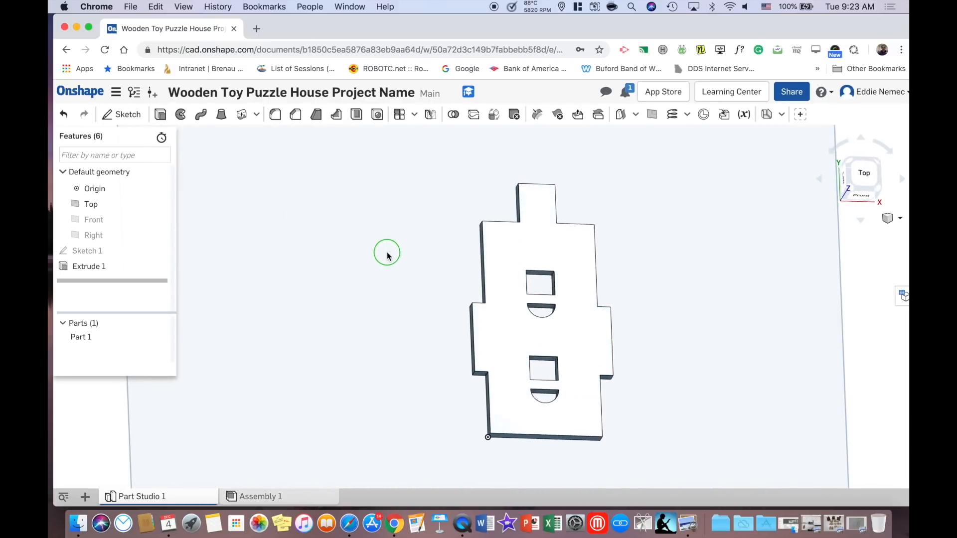
Rename the side wall's part studio as House Side Panel and create a new part studio in the document.
{"action": "right_click", "coordinate": [147, 501]}
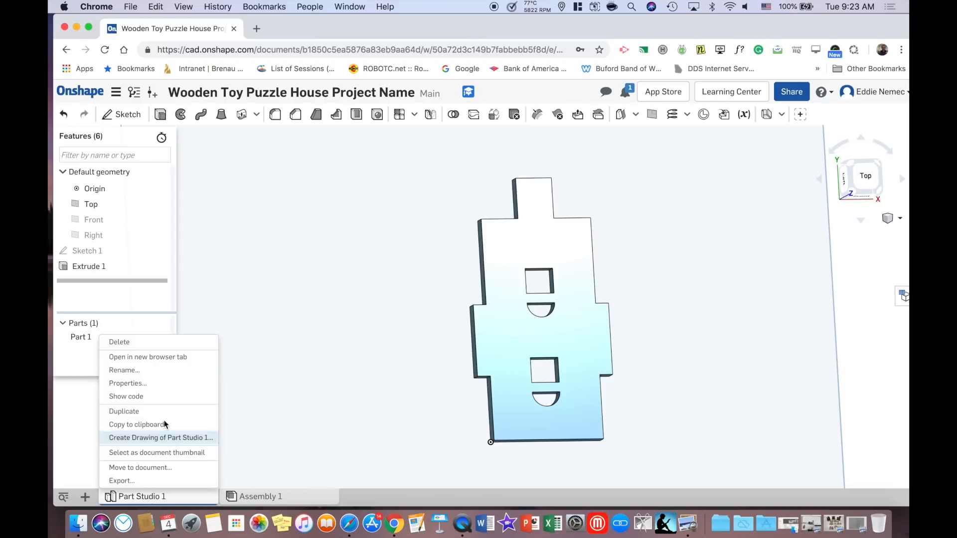
{"action": "left_click", "coordinate": [162, 374]}
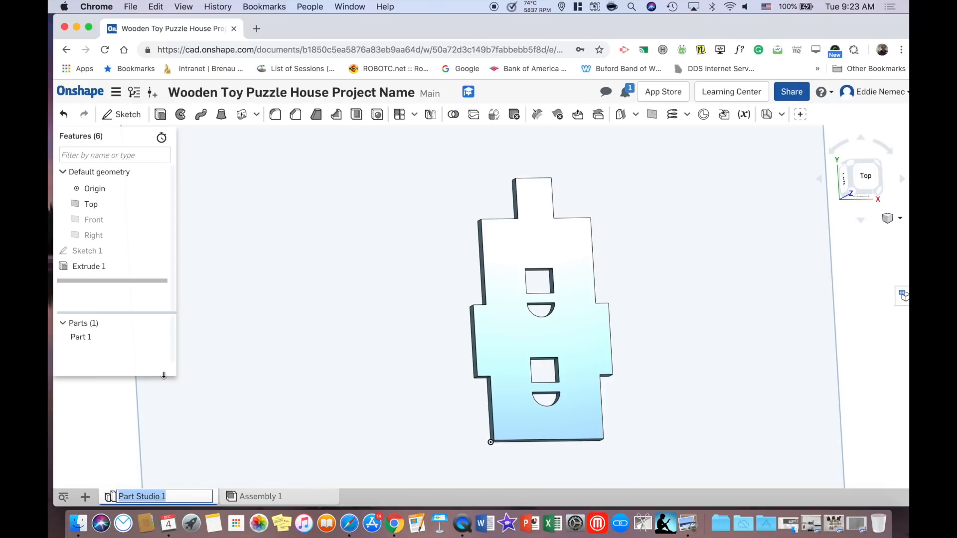
{"action": "type", "text": "House Side Panel"}
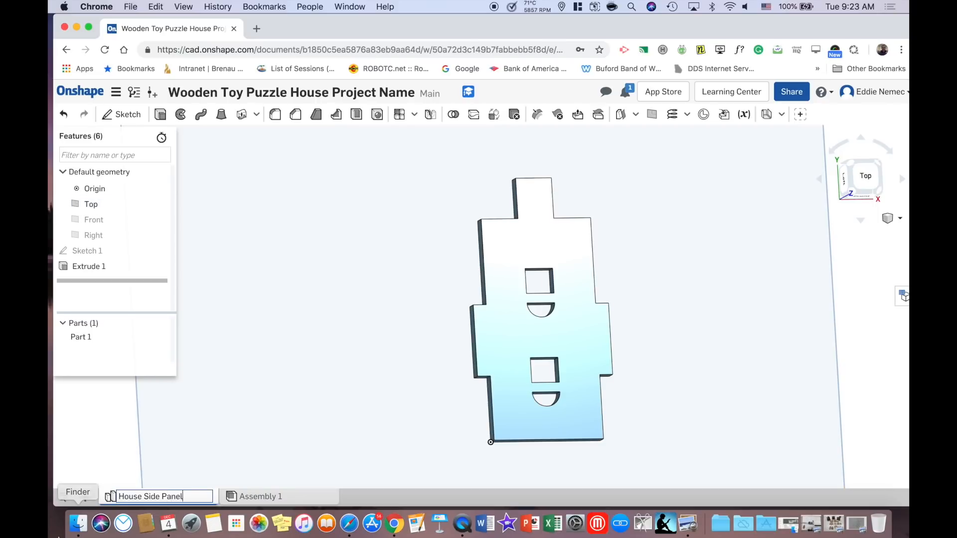
{"action": "left_click", "coordinate": [85, 497]}
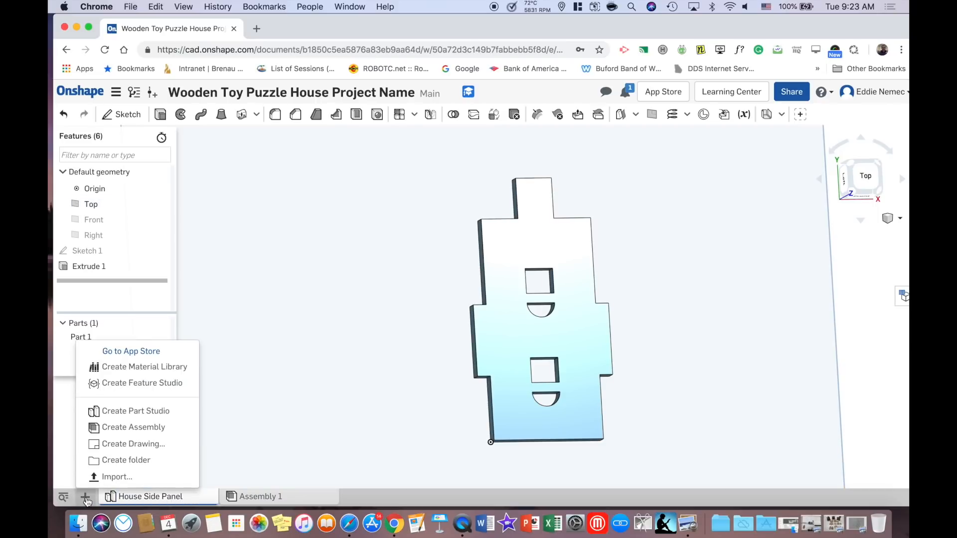
{"action": "left_click", "coordinate": [138, 411]}
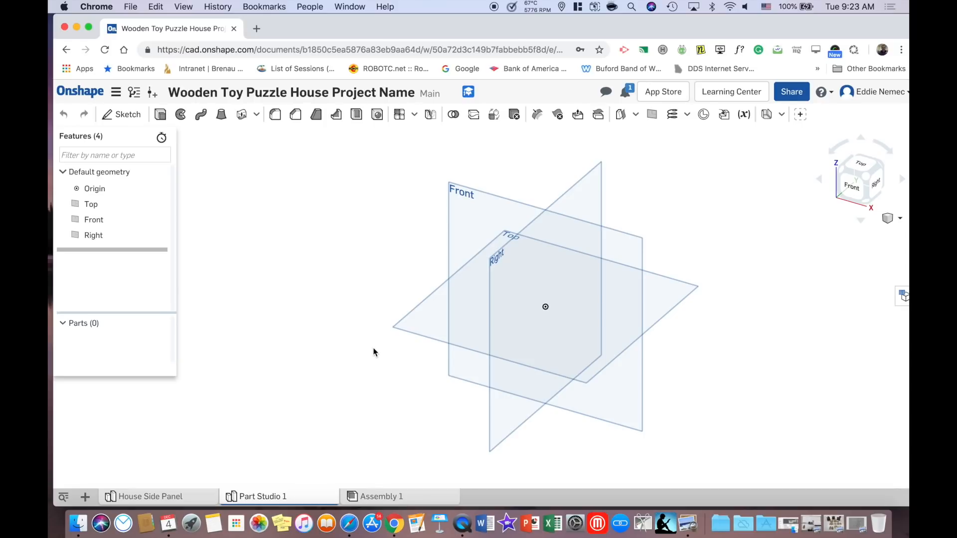
Switch to Preview, examine the front wall, gate arch and side panel pieces in IMG_7397.JPG, and minimise the photo windows.
{"action": "left_click", "coordinate": [848, 531]}
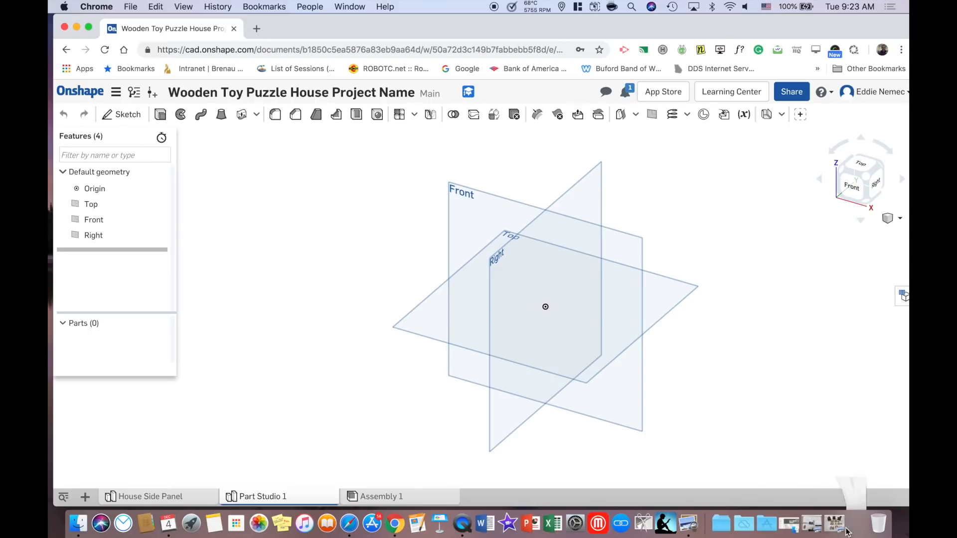
{"action": "left_click", "coordinate": [849, 529]}
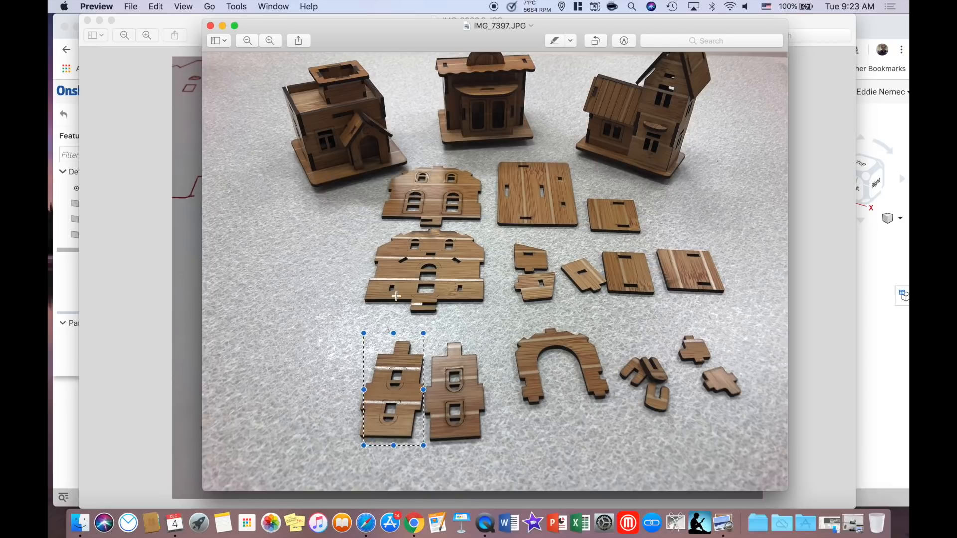
{"action": "left_click_drag", "start_coordinate": [364, 301], "coordinate": [471, 302]}
{"action": "left_click_drag", "start_coordinate": [481, 299], "coordinate": [470, 337]}
{"action": "left_click", "coordinate": [365, 288]}
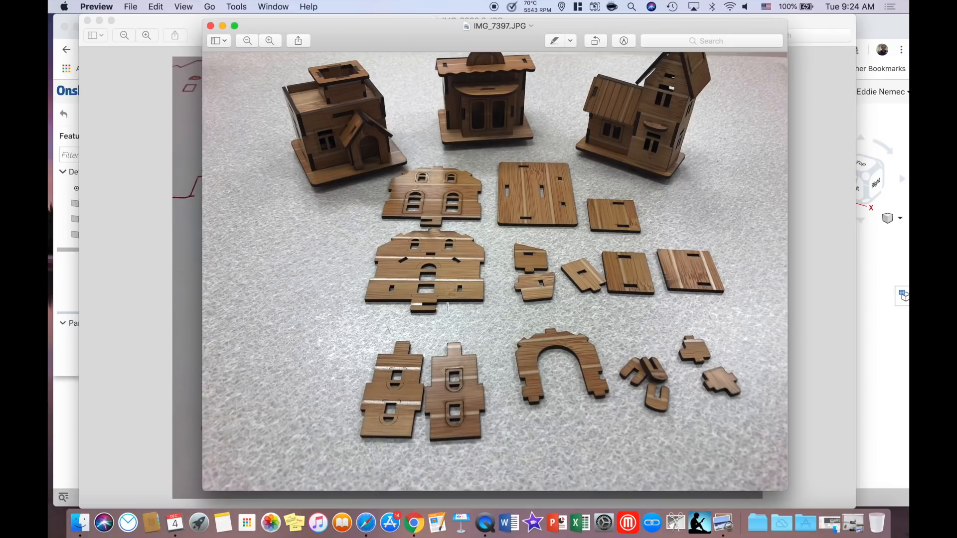
{"action": "mouse_move", "coordinate": [424, 298]}
{"action": "left_mouse_down"}
{"action": "mouse_move", "coordinate": [424, 311]}
{"action": "mouse_move", "coordinate": [425, 294]}
{"action": "mouse_move", "coordinate": [410, 309]}
{"action": "mouse_move", "coordinate": [435, 310]}
{"action": "mouse_move", "coordinate": [437, 300]}
{"action": "mouse_move", "coordinate": [414, 299]}
{"action": "left_mouse_up"}
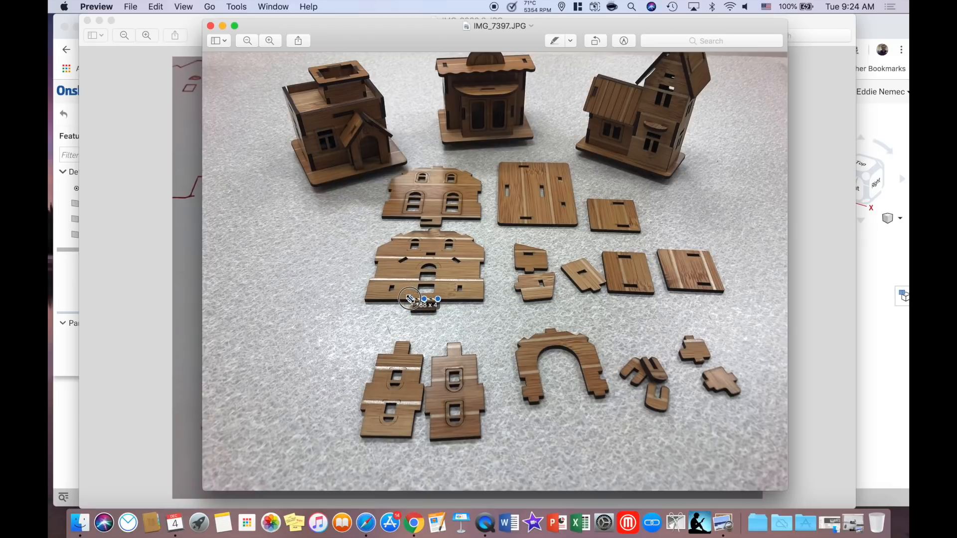
{"action": "left_click_drag", "start_coordinate": [415, 292], "coordinate": [415, 310]}
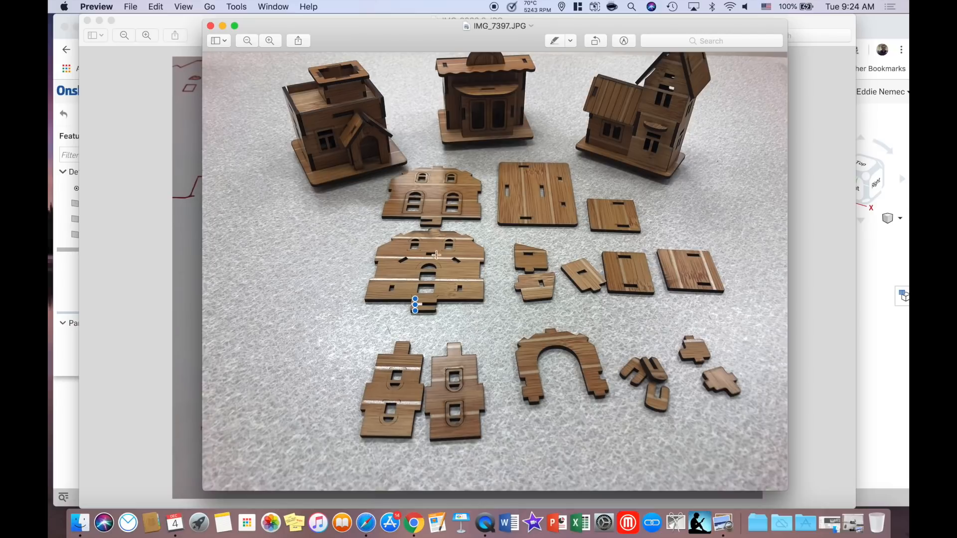
{"action": "left_click_drag", "start_coordinate": [510, 324], "coordinate": [612, 406]}
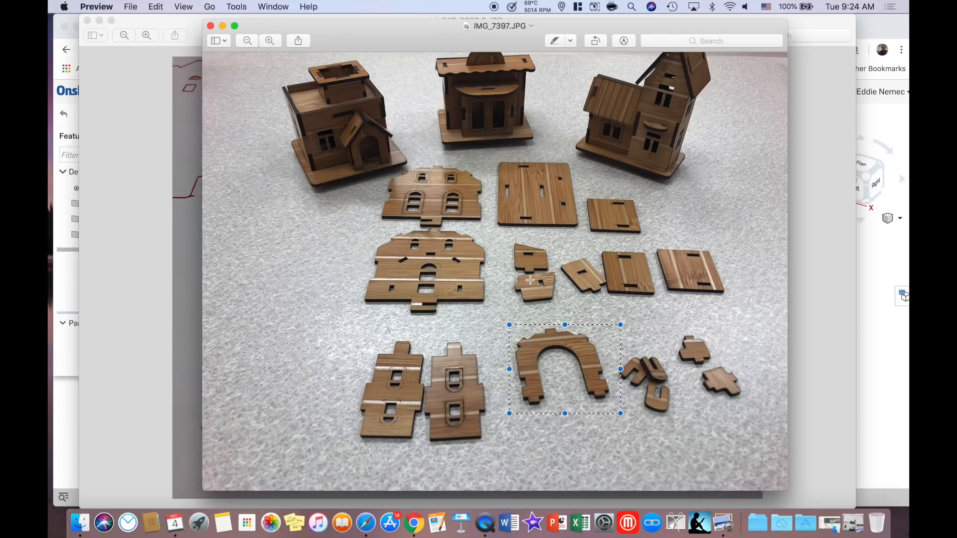
{"action": "left_click_drag", "start_coordinate": [351, 334], "coordinate": [502, 458]}
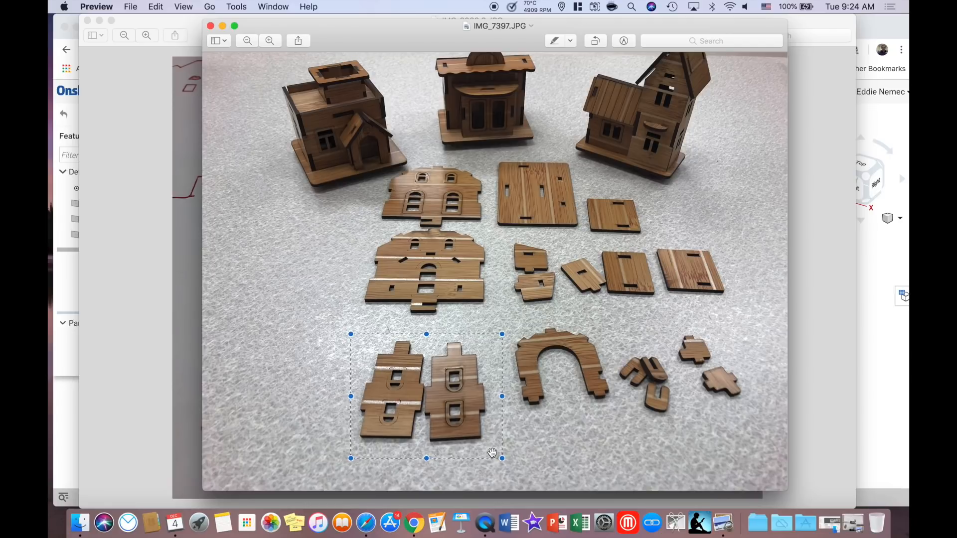
{"action": "left_click", "coordinate": [223, 25]}
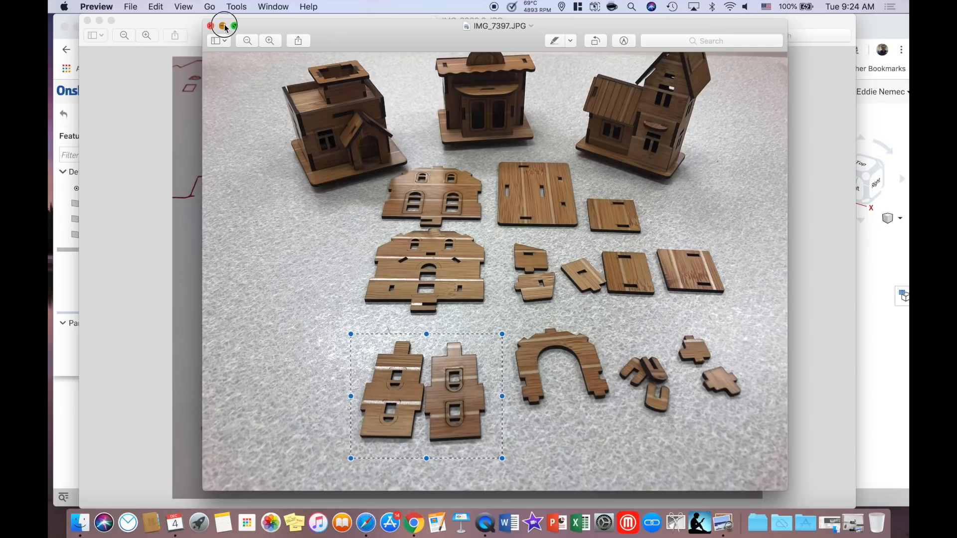
{"action": "left_click", "coordinate": [100, 21]}
{"action": "mouse_move", "coordinate": [298, 27]}
{"action": "left_mouse_down"}
{"action": "mouse_move", "coordinate": [296, 45]}
{"action": "mouse_move", "coordinate": [292, 28]}
{"action": "left_mouse_up"}
Insert one instance of the House Side Panel part into Assembly 1 near the origin.
{"action": "left_click", "coordinate": [161, 503]}
{"action": "left_click", "coordinate": [265, 499]}
{"action": "left_click", "coordinate": [411, 501]}
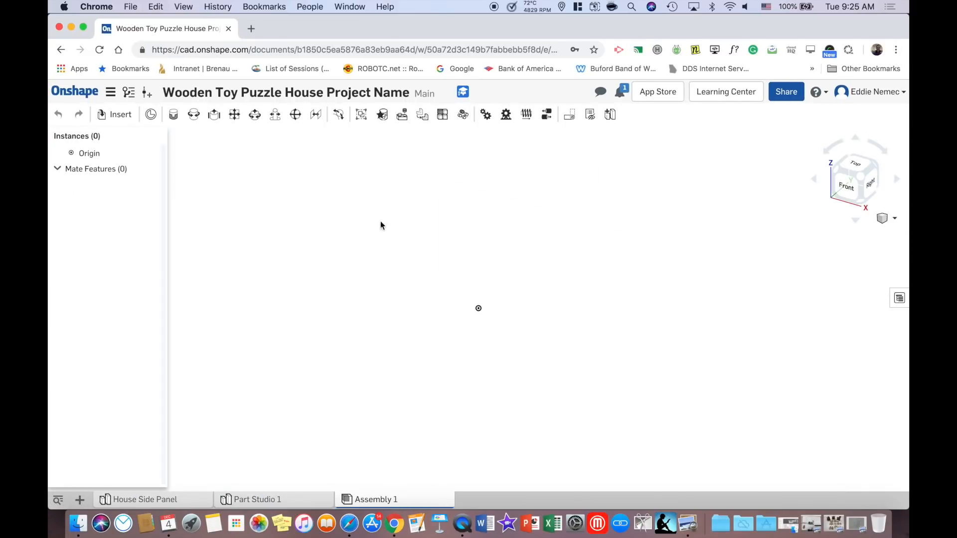
{"action": "left_click", "coordinate": [115, 114]}
{"action": "left_click", "coordinate": [220, 310]}
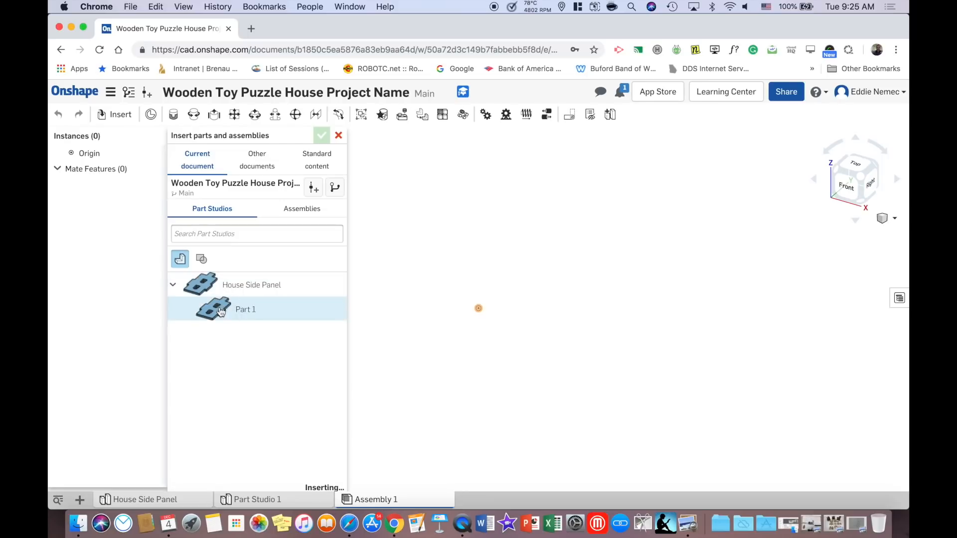
{"action": "left_click", "coordinate": [454, 279]}
{"action": "right_click_drag", "start_coordinate": [455, 279], "coordinate": [395, 208]}
{"action": "scroll", "coordinate": [442, 254], "scroll_direction": "up", "scroll_amount": 5}
{"action": "scroll", "coordinate": [462, 244], "scroll_direction": "down", "scroll_amount": 10}
{"action": "right_click_drag", "start_coordinate": [481, 252], "coordinate": [431, 293]}
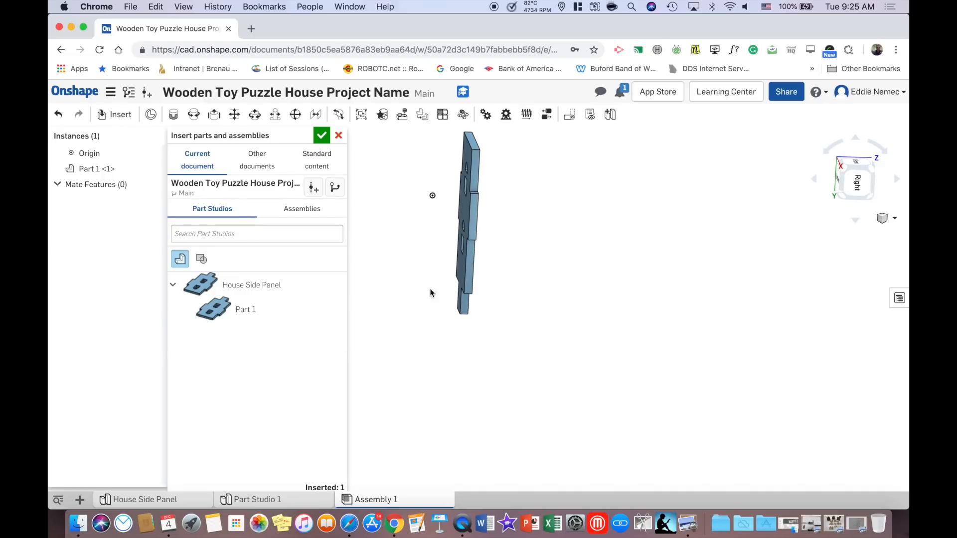
{"action": "left_click", "coordinate": [173, 115]}
{"action": "right_click_drag", "start_coordinate": [480, 362], "coordinate": [480, 314]}
{"action": "scroll", "coordinate": [486, 315], "scroll_direction": "down", "scroll_amount": 5}
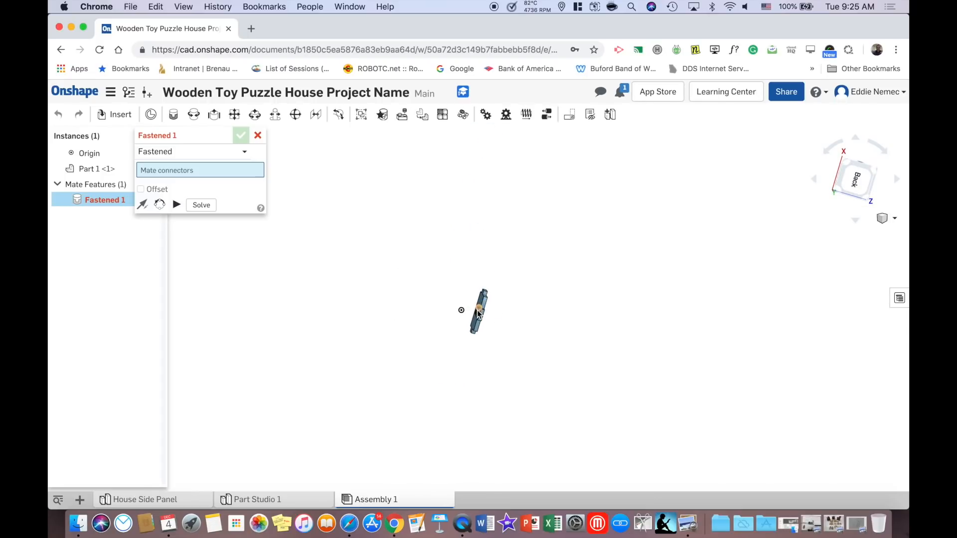
{"action": "scroll", "coordinate": [498, 329], "scroll_direction": "up", "scroll_amount": 10}
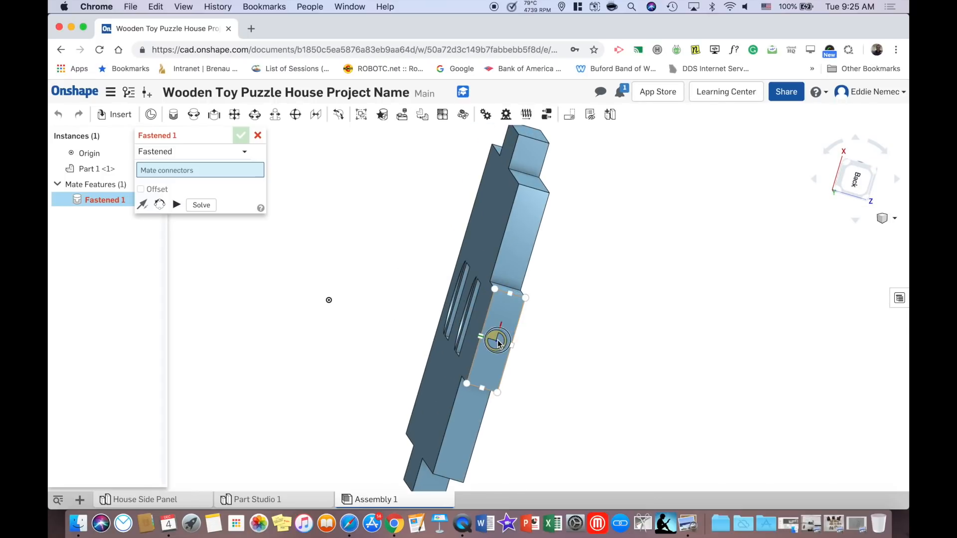
{"action": "left_click", "coordinate": [496, 341]}
{"action": "scroll", "coordinate": [497, 341], "scroll_direction": "down", "scroll_amount": 4}
{"action": "right_click_drag", "start_coordinate": [499, 356], "coordinate": [541, 305]}
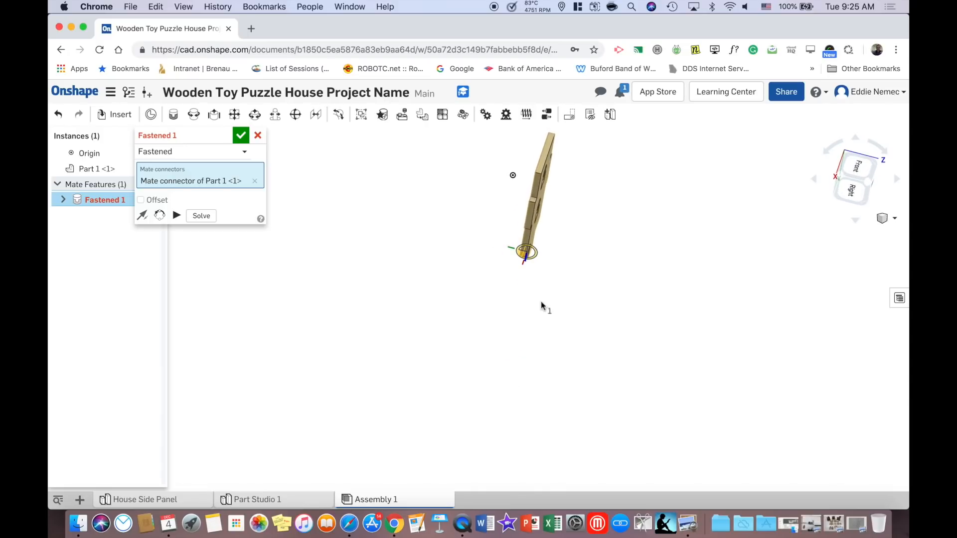
{"action": "scroll", "coordinate": [536, 317], "scroll_direction": "down", "scroll_amount": 3}
{"action": "scroll", "coordinate": [532, 320], "scroll_direction": "up", "scroll_amount": 5}
{"action": "right_click_drag", "start_coordinate": [532, 327], "coordinate": [587, 295]}
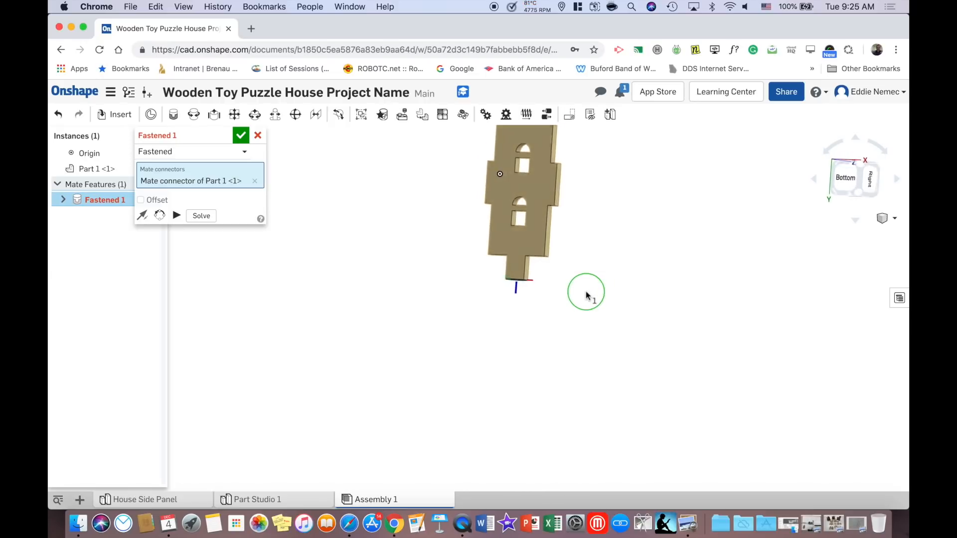
{"action": "left_click", "coordinate": [258, 135]}
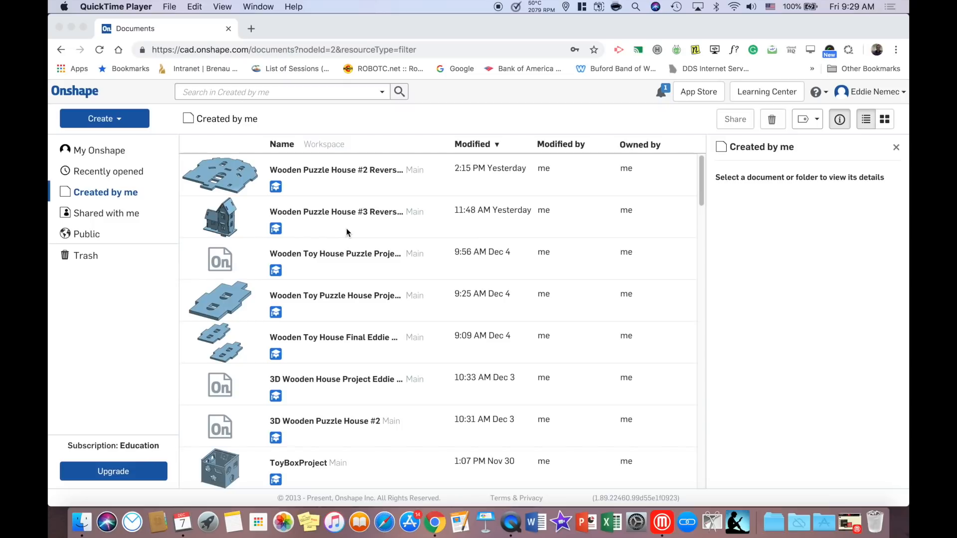
Open the Wooden Puzzle House #2 Reverse Engineer Project document and view its Left and Right Roof Piece and Center Roof Piece.
{"action": "left_click", "coordinate": [327, 170]}
{"action": "left_click", "coordinate": [321, 170]}
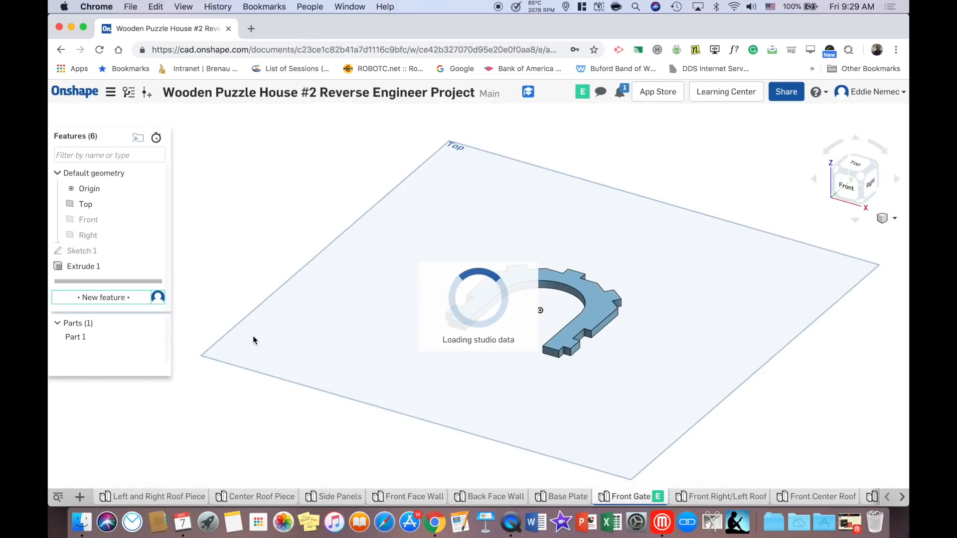
{"action": "left_click", "coordinate": [137, 498]}
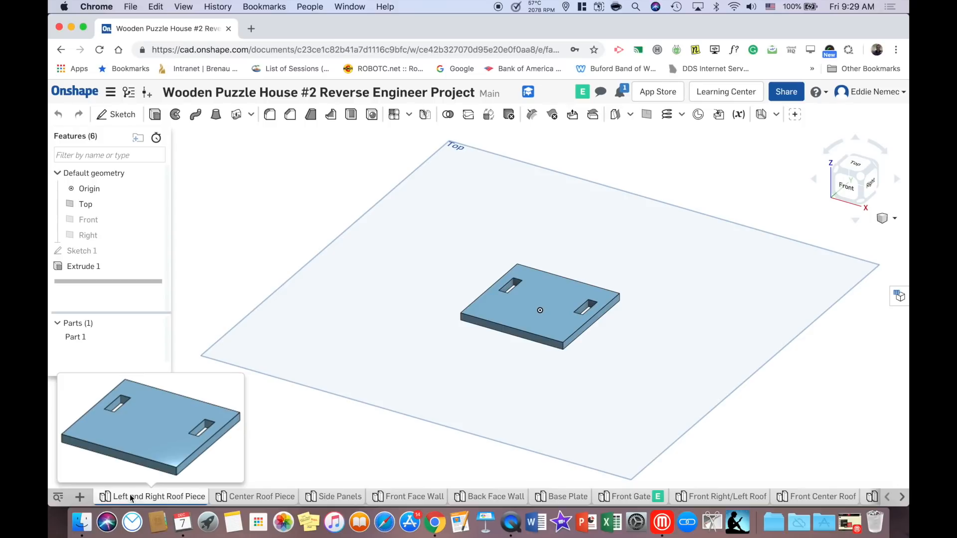
{"action": "mouse_move", "coordinate": [166, 501]}
{"action": "left_click", "coordinate": [243, 498]}
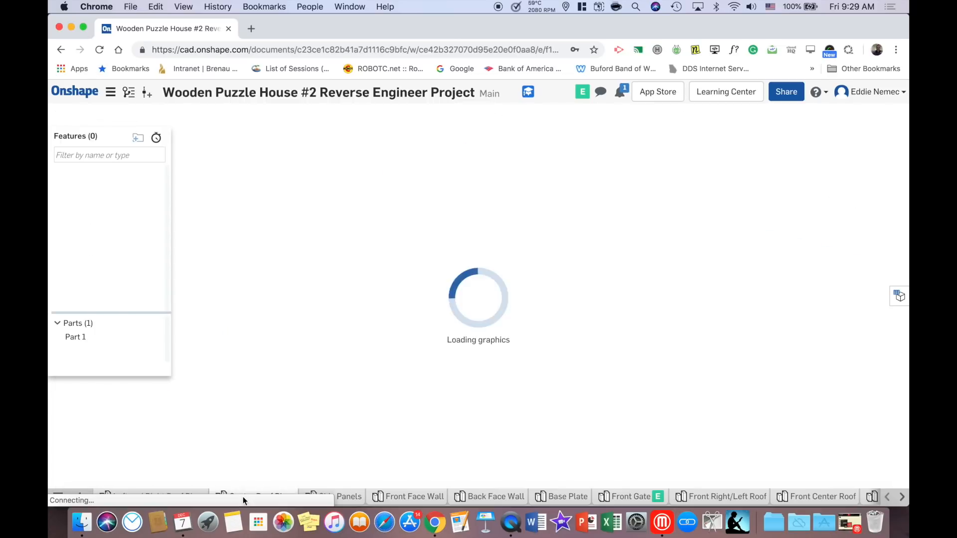
{"action": "right_click_drag", "start_coordinate": [572, 358], "coordinate": [514, 396]}
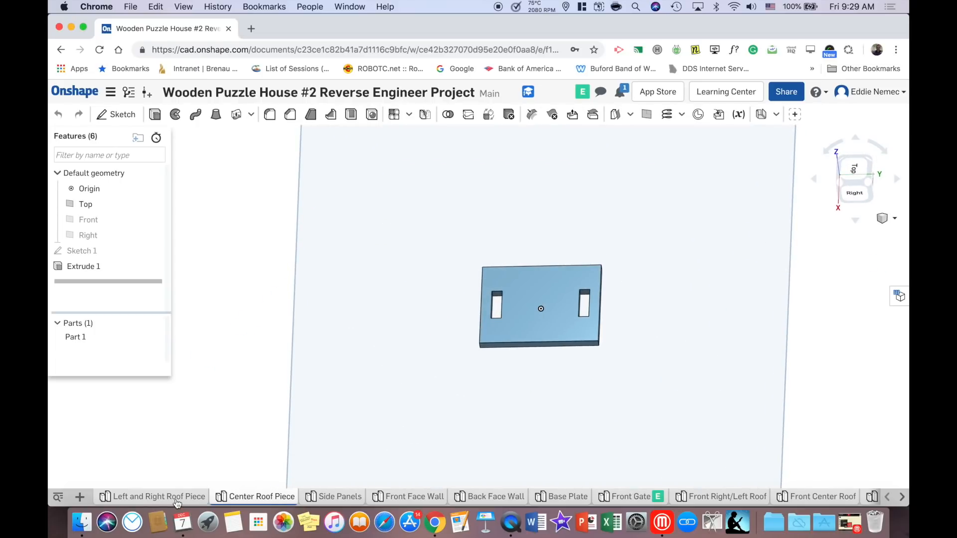
Examine the dimensions in the Left and Right Roof Piece's base sketch viewed from above, and leave the sketch without changes.
{"action": "left_click", "coordinate": [176, 500]}
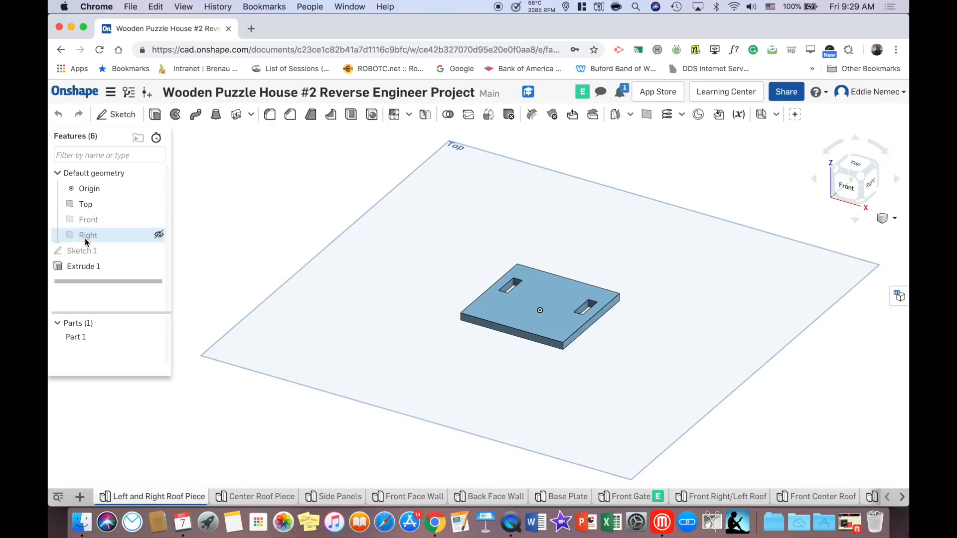
{"action": "right_click", "coordinate": [90, 255]}
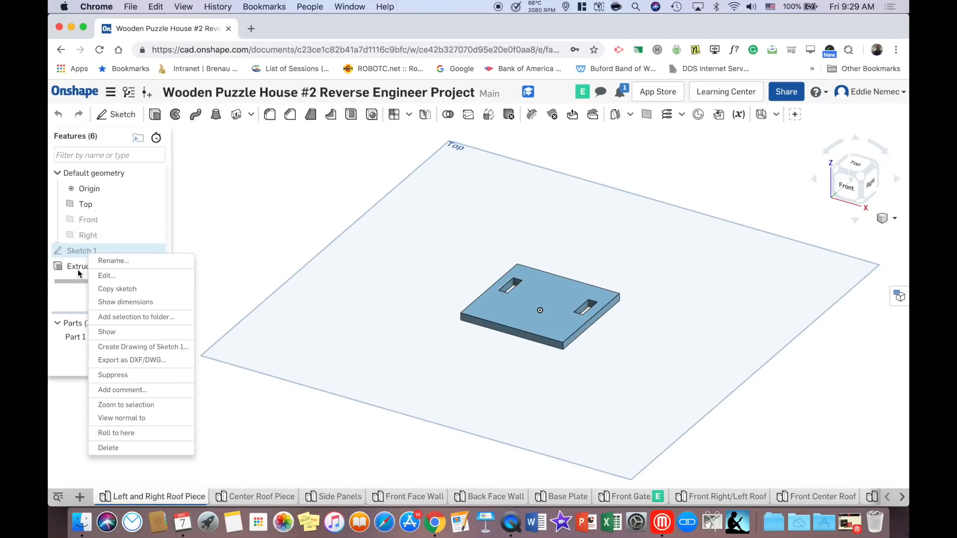
{"action": "left_click", "coordinate": [102, 274]}
{"action": "key", "text": "n"}
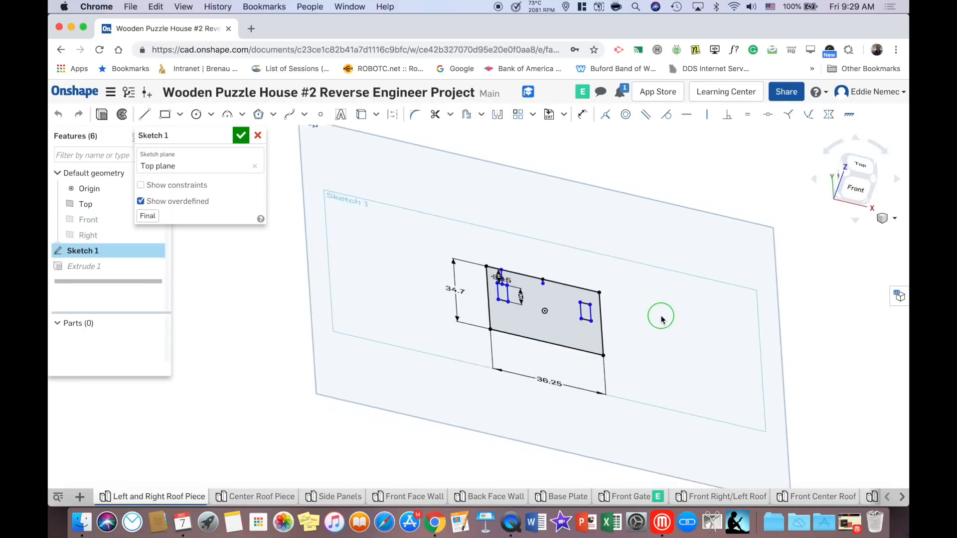
{"action": "scroll", "coordinate": [609, 322], "scroll_direction": "up", "scroll_amount": 5}
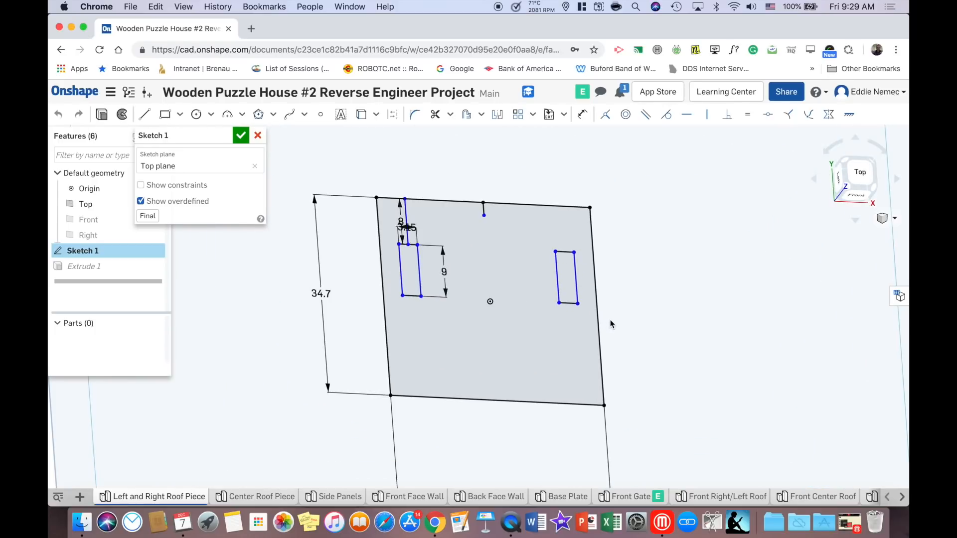
{"action": "mouse_move", "coordinate": [609, 323]}
{"action": "right_mouse_down"}
{"action": "mouse_move", "coordinate": [643, 326]}
{"action": "mouse_move", "coordinate": [574, 336]}
{"action": "mouse_move", "coordinate": [590, 332]}
{"action": "right_mouse_up"}
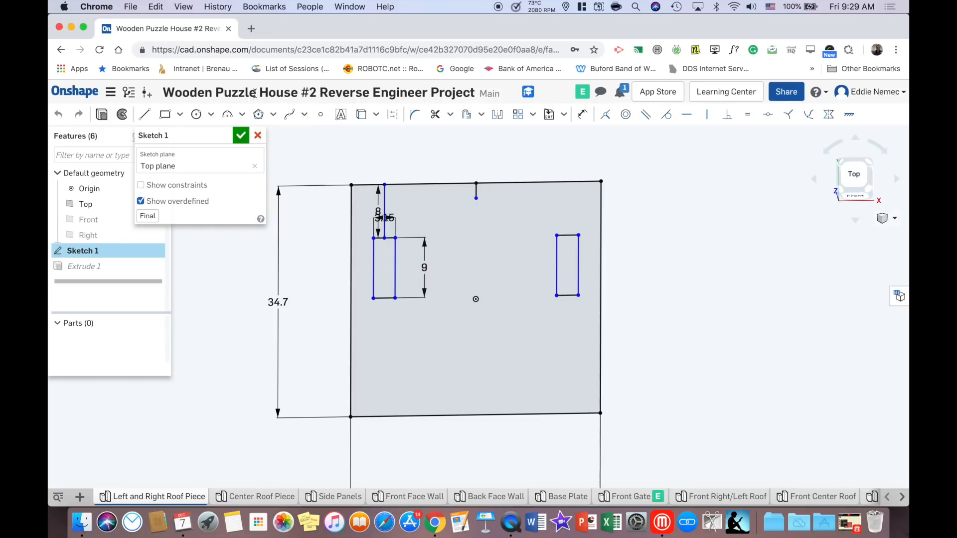
{"action": "left_click", "coordinate": [259, 136]}
Inspect the Side Panels part from above with its full outline in view, and open the Front Face Wall part studio.
{"action": "left_click", "coordinate": [350, 496]}
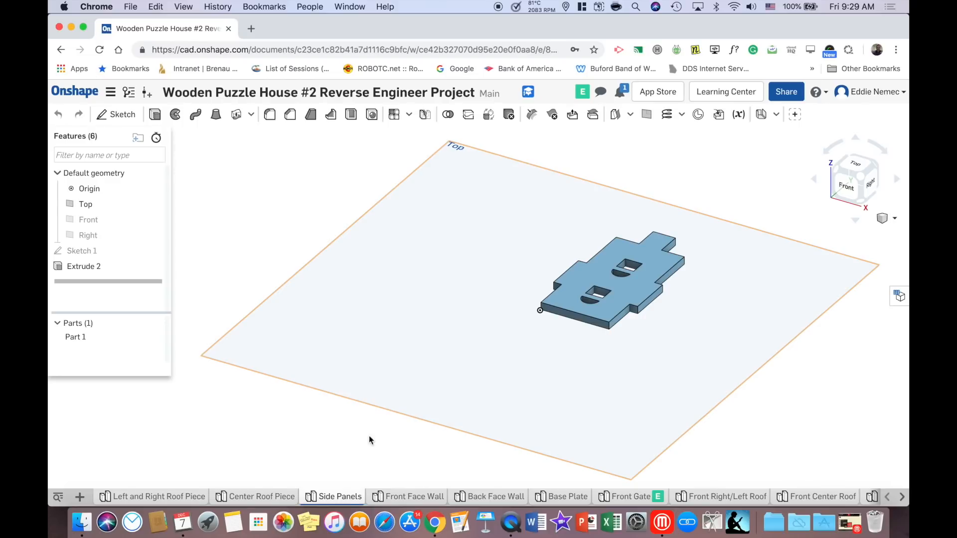
{"action": "right_click_drag", "start_coordinate": [750, 256], "coordinate": [512, 343]}
{"action": "left_click", "coordinate": [500, 377]}
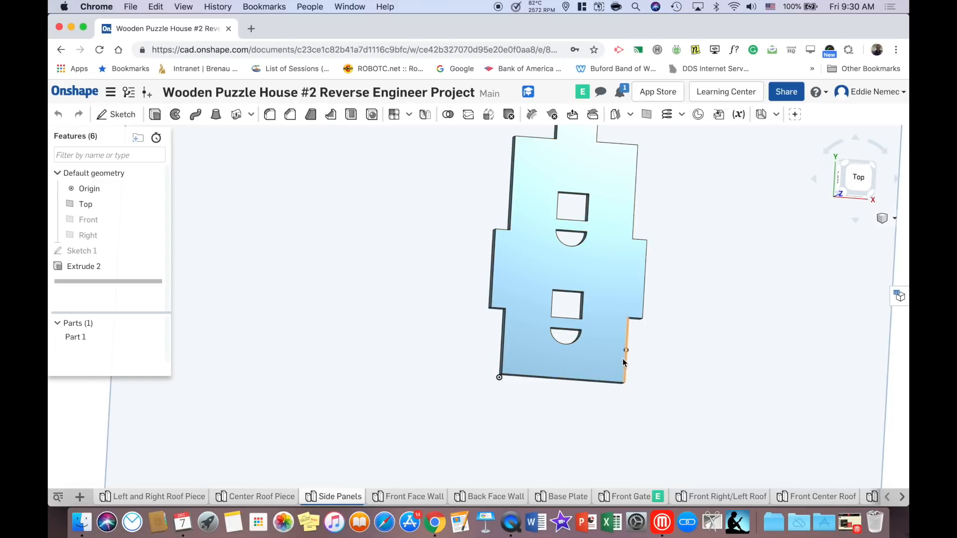
{"action": "mouse_move", "coordinate": [639, 386]}
{"action": "right_mouse_down"}
{"action": "mouse_move", "coordinate": [655, 392]}
{"action": "mouse_move", "coordinate": [635, 391]}
{"action": "right_mouse_up"}
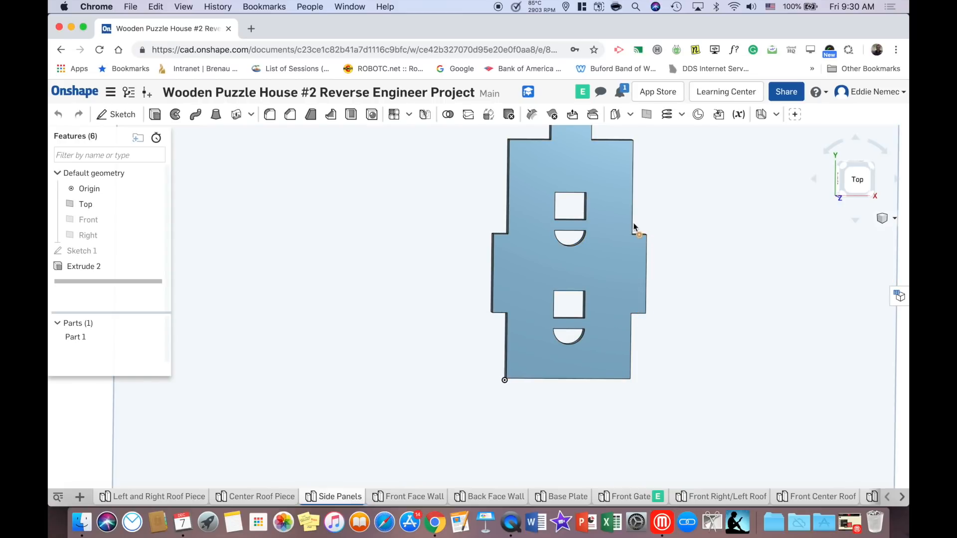
{"action": "scroll", "coordinate": [635, 149], "scroll_direction": "up", "scroll_amount": 1}
{"action": "middle_click_drag", "start_coordinate": [685, 182], "coordinate": [680, 239]}
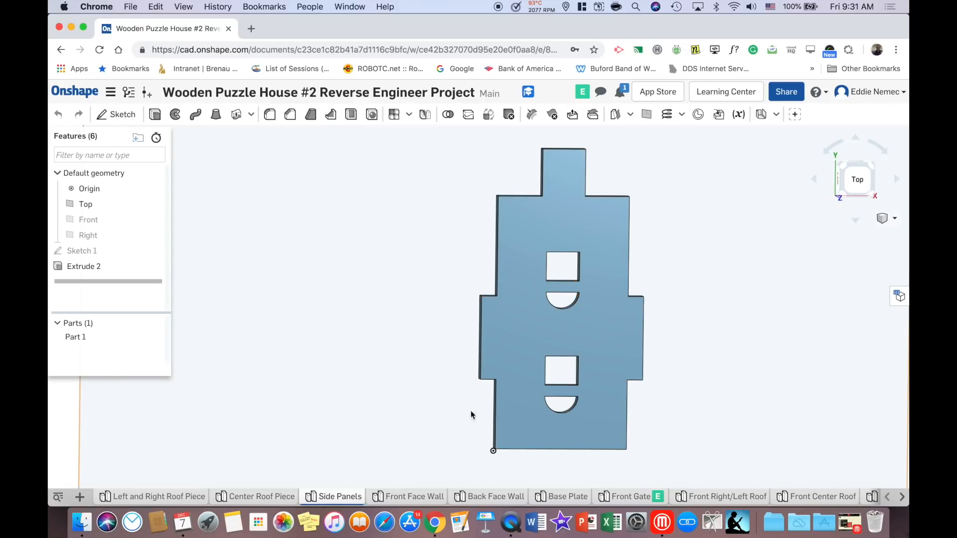
{"action": "left_click", "coordinate": [413, 497]}
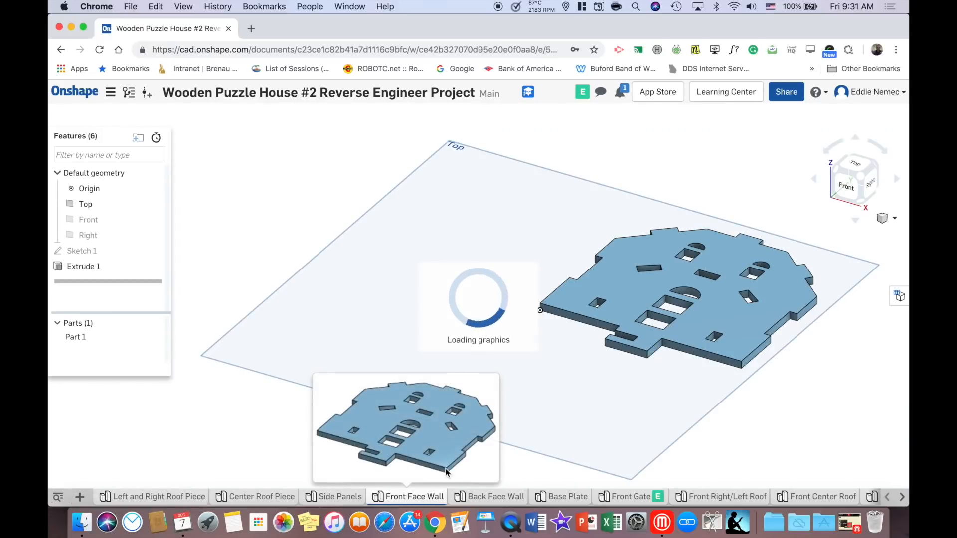
Inspect the Front Face Wall from above, and look over the Back Face Wall, Base Plate and Front Gate parts.
{"action": "right_click_drag", "start_coordinate": [615, 380], "coordinate": [661, 429]}
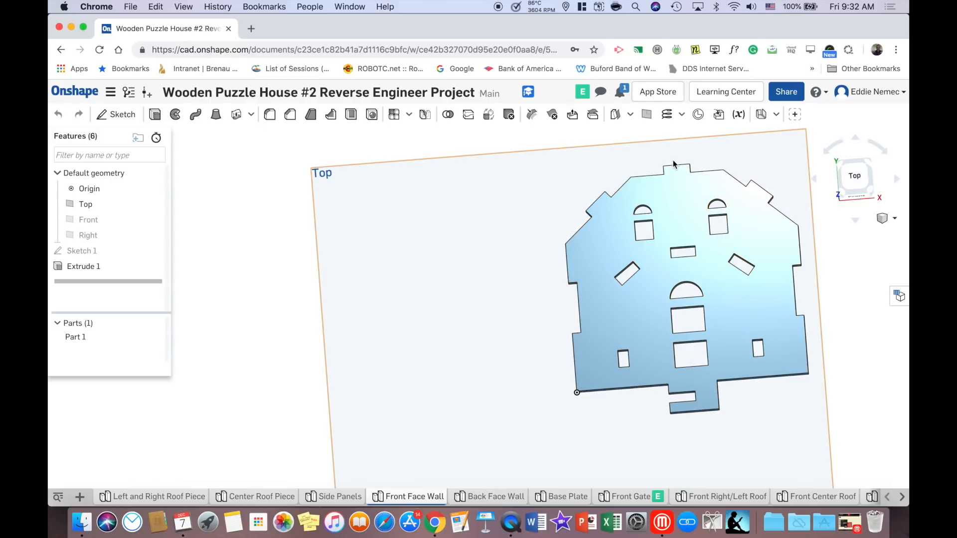
{"action": "middle_click_drag", "start_coordinate": [677, 324], "coordinate": [453, 333]}
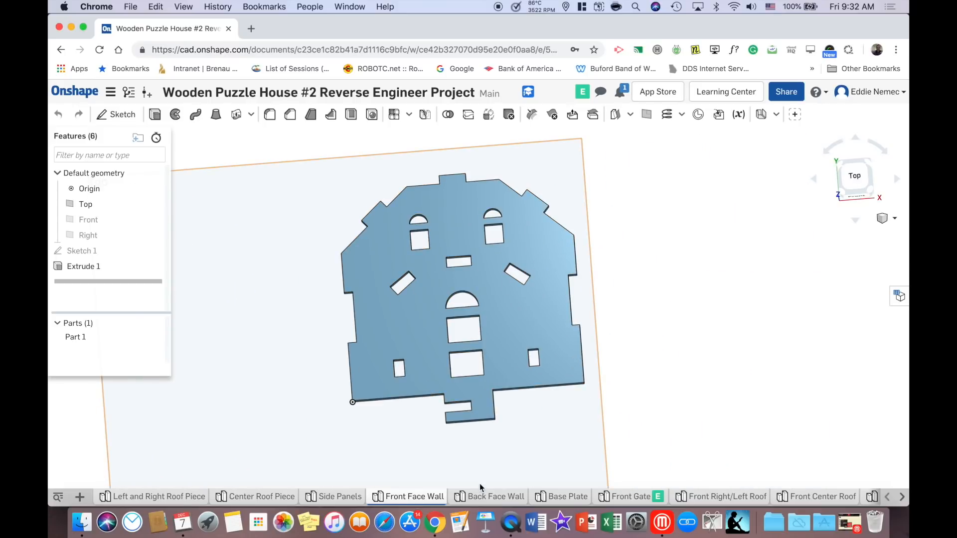
{"action": "left_click", "coordinate": [484, 497]}
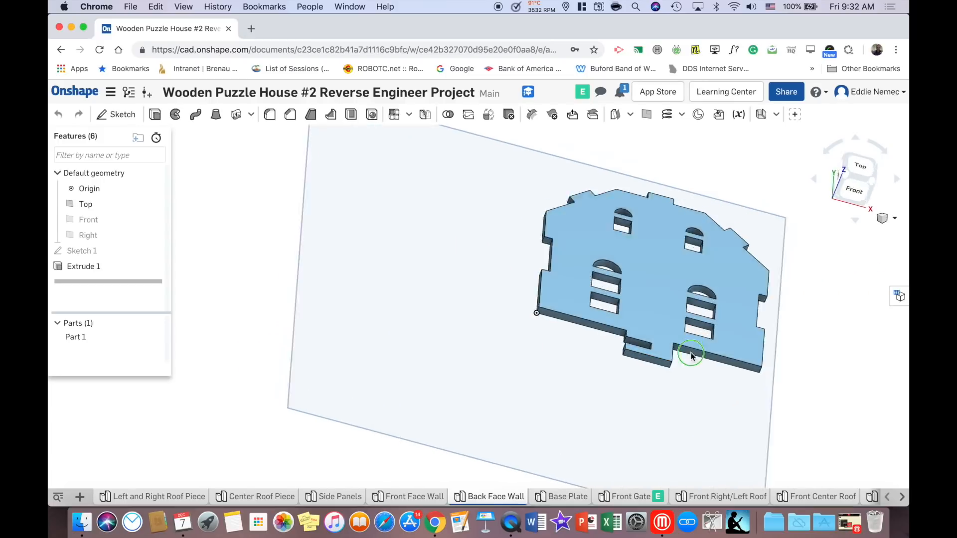
{"action": "left_click", "coordinate": [577, 496]}
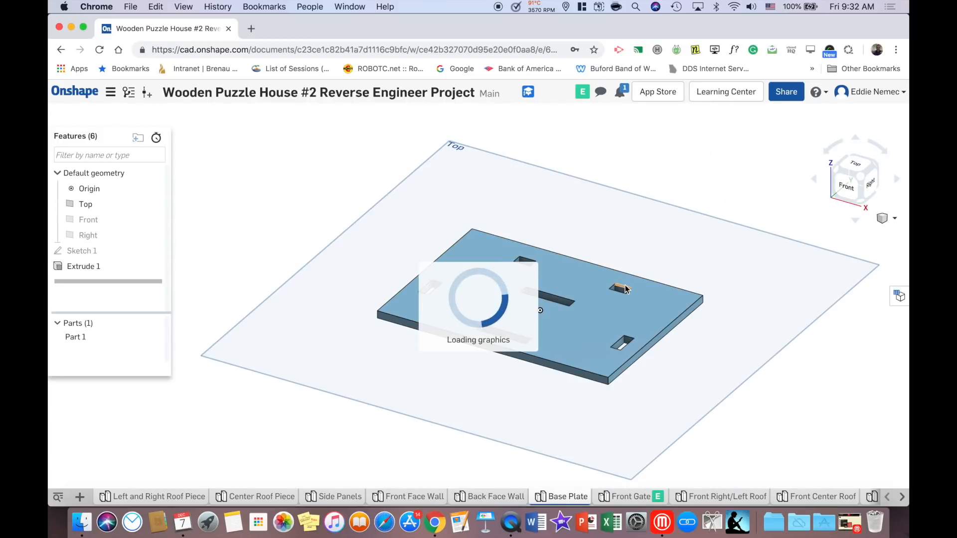
{"action": "left_click", "coordinate": [628, 495]}
{"action": "right_click_drag", "start_coordinate": [635, 412], "coordinate": [714, 476]}
Look over the Front Right/Left Roof, Front Center Roof and Front Gate Support parts.
{"action": "left_click", "coordinate": [714, 495]}
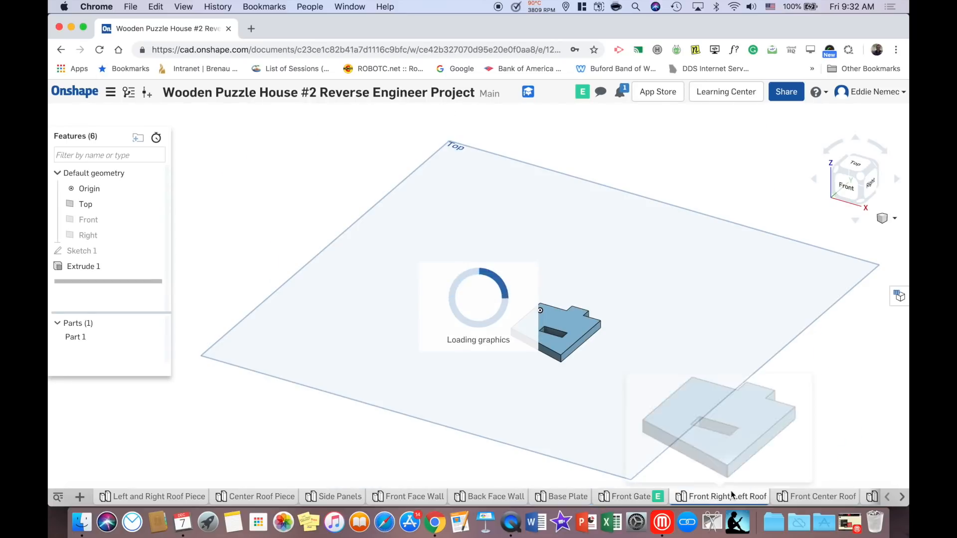
{"action": "right_click_drag", "start_coordinate": [743, 420], "coordinate": [629, 381]}
{"action": "left_click", "coordinate": [824, 497]}
{"action": "left_click", "coordinate": [900, 497]}
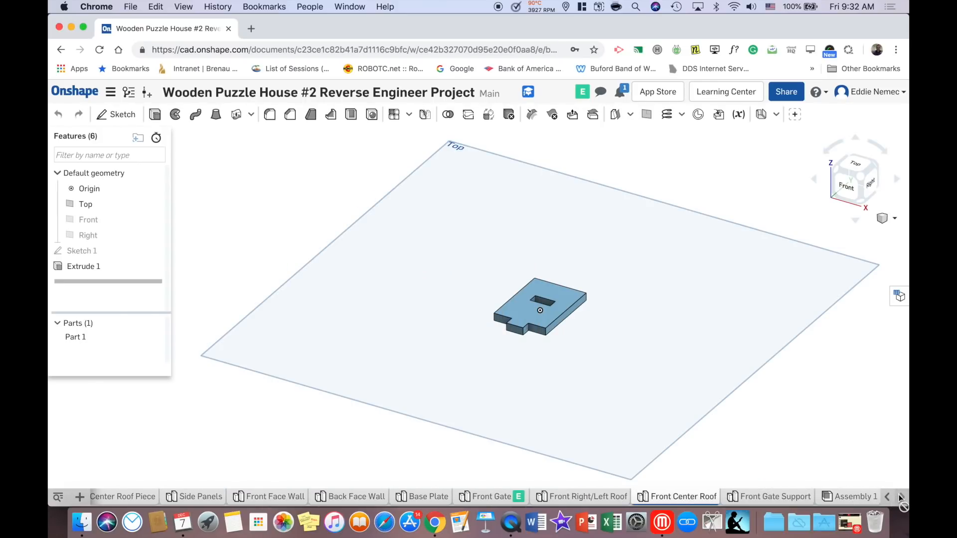
{"action": "left_click", "coordinate": [772, 496]}
{"action": "right_click_drag", "start_coordinate": [629, 342], "coordinate": [656, 363]}
Open Assembly 1 and examine the assembled house from its gate side and from above.
{"action": "left_click", "coordinate": [851, 494]}
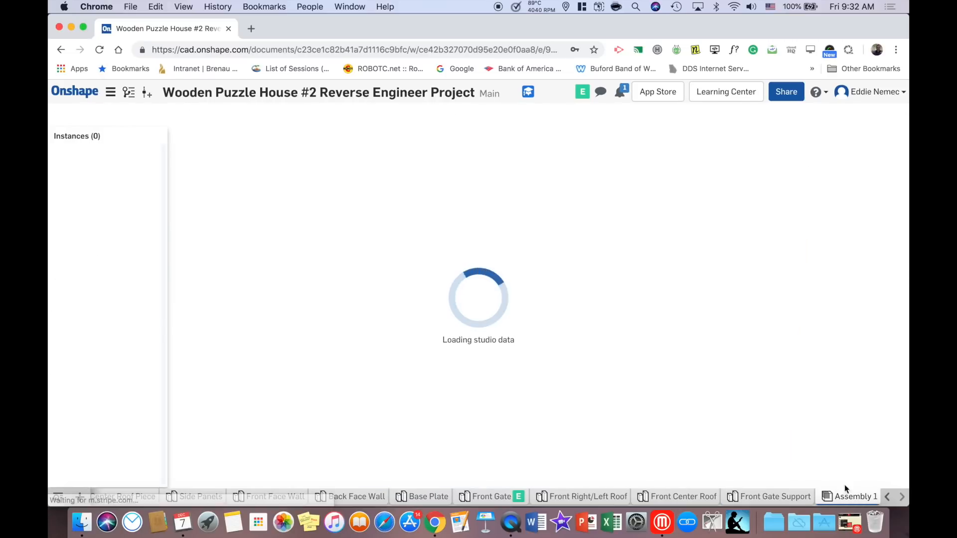
{"action": "right_click_drag", "start_coordinate": [692, 323], "coordinate": [706, 347]}
{"action": "scroll", "coordinate": [701, 343], "scroll_direction": "up", "scroll_amount": 3}
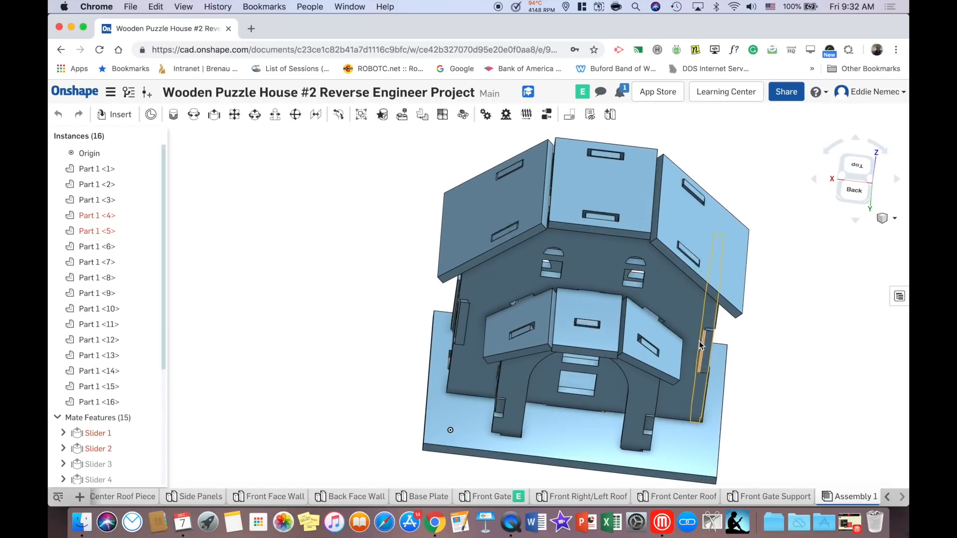
{"action": "middle_click_drag", "start_coordinate": [734, 346], "coordinate": [716, 335]}
{"action": "right_click_drag", "start_coordinate": [716, 332], "coordinate": [729, 325]}
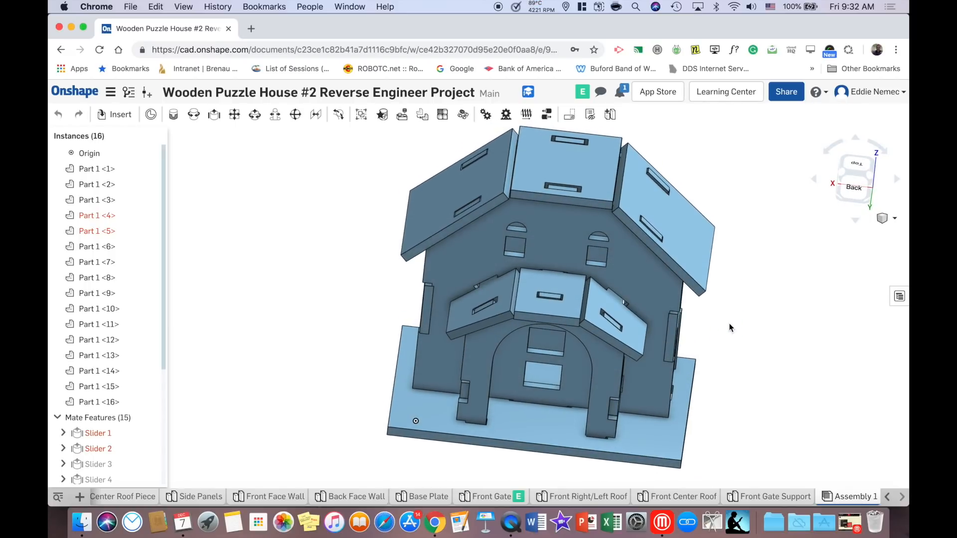
Create a new assembly in the Wooden Puzzle House #2 document.
{"action": "left_click", "coordinate": [80, 497]}
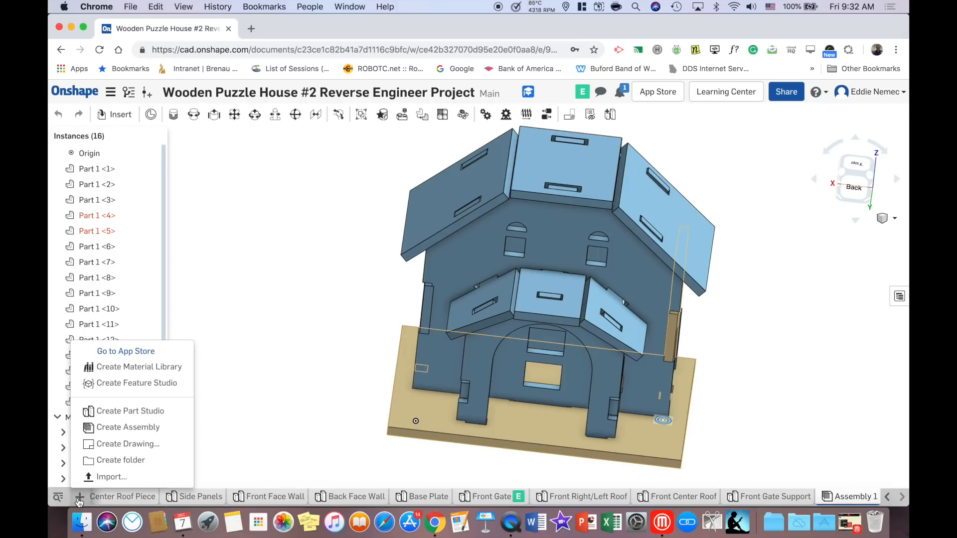
{"action": "left_click", "coordinate": [102, 427]}
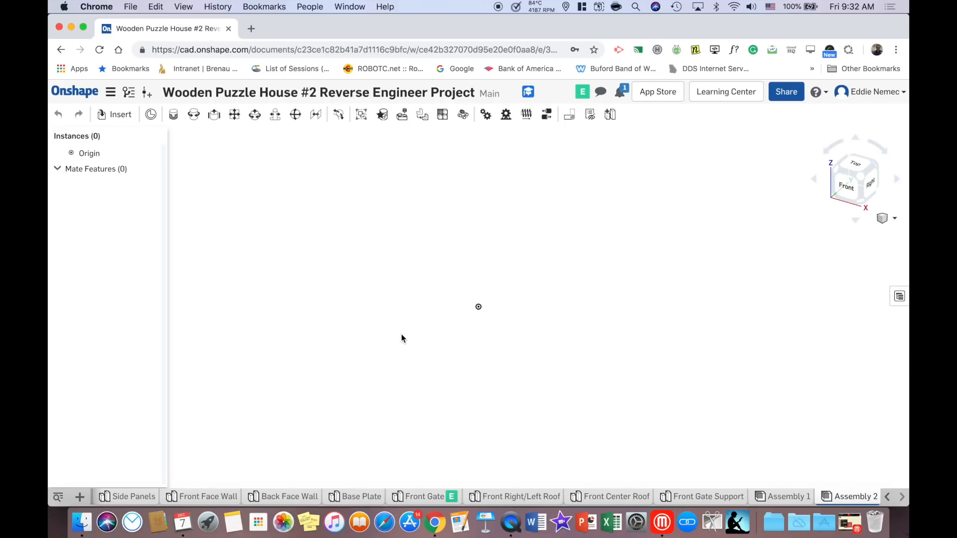
{"action": "mouse_move", "coordinate": [776, 498]}
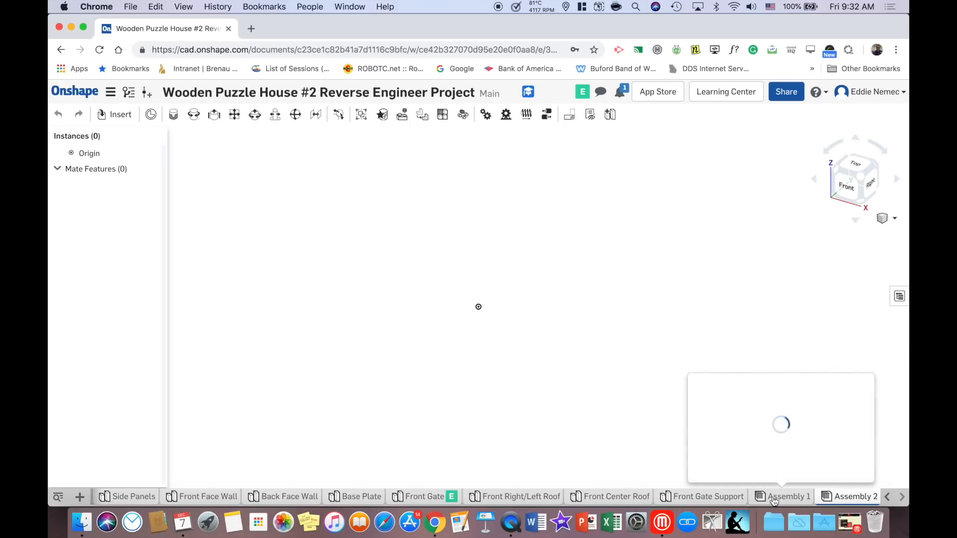
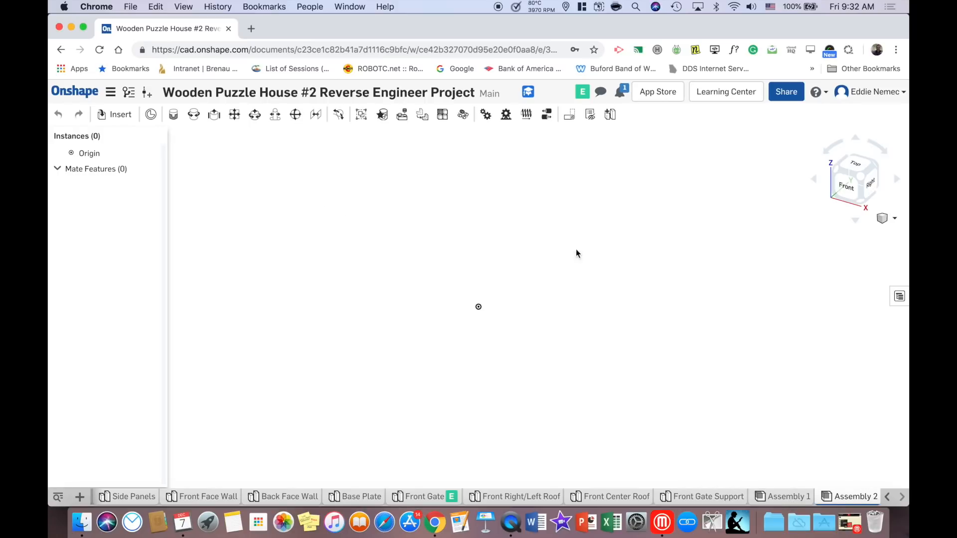
Insert one instance of the Base Plate part into the empty assembly near the origin.
{"action": "left_click", "coordinate": [114, 117]}
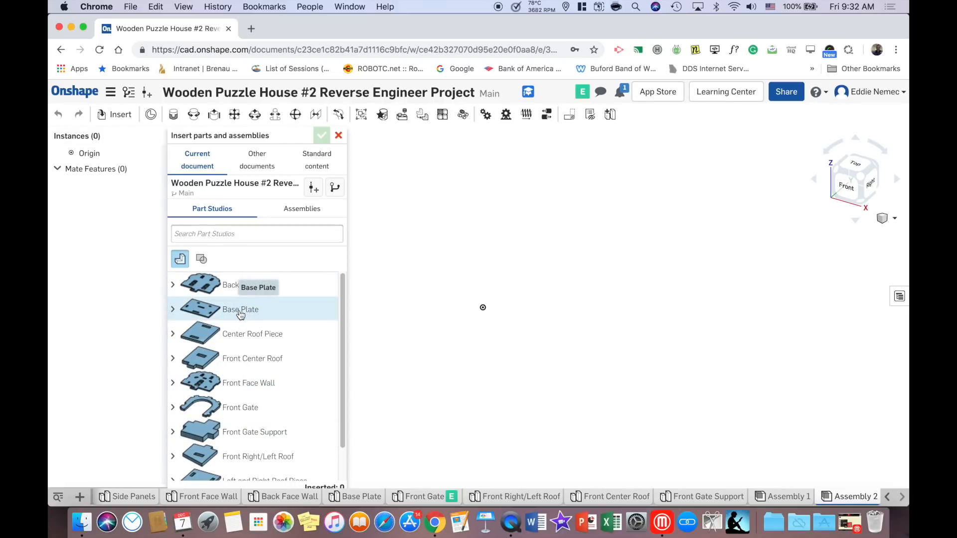
{"action": "left_click", "coordinate": [316, 306]}
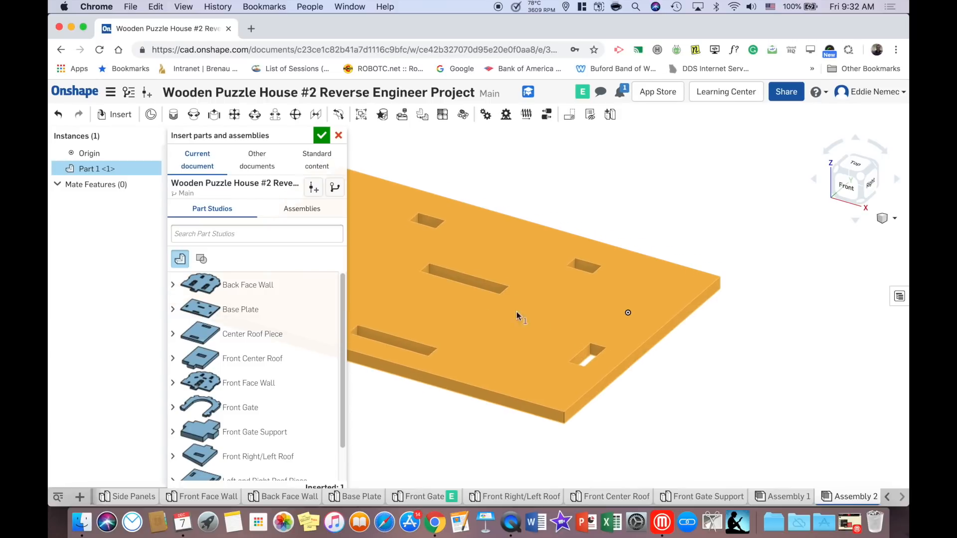
{"action": "left_click", "coordinate": [564, 307]}
{"action": "scroll", "coordinate": [503, 274], "scroll_direction": "down", "scroll_amount": 5}
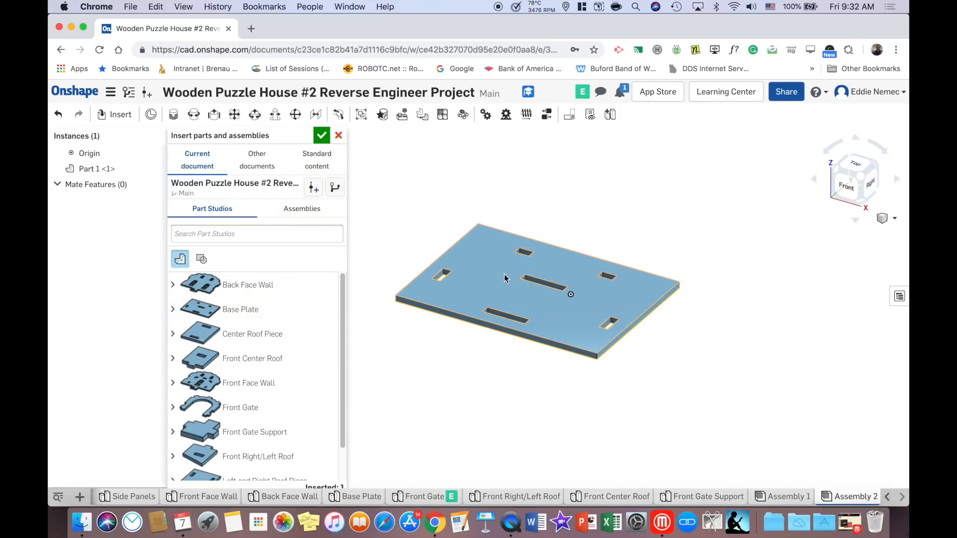
{"action": "right_click_drag", "start_coordinate": [511, 268], "coordinate": [594, 367]}
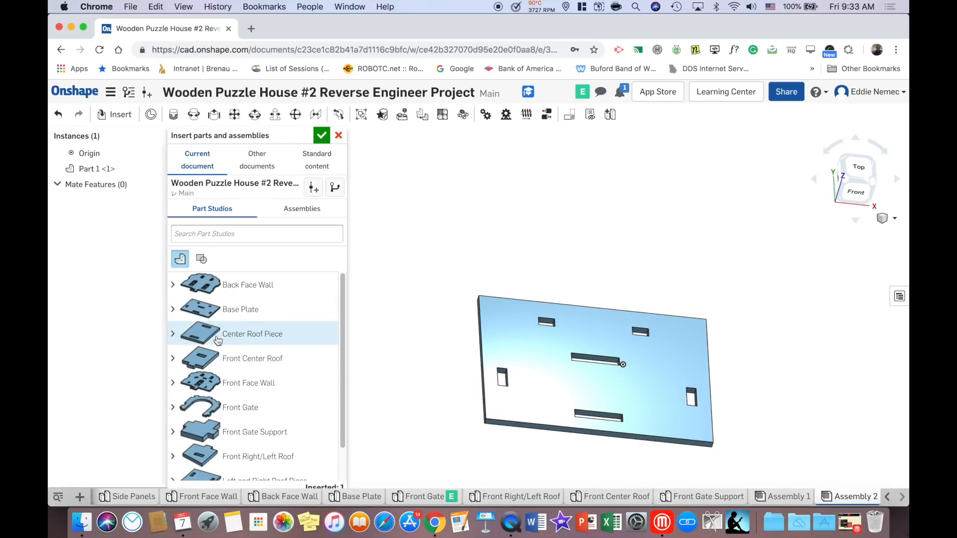
Insert one instance of the Front Face Wall into the assembly, placed freely behind the base plate.
{"action": "left_click", "coordinate": [236, 379]}
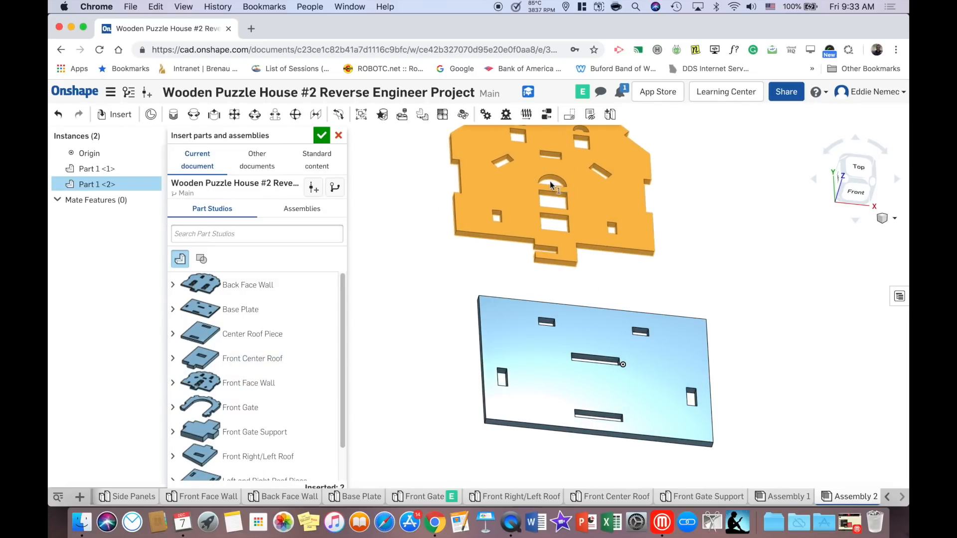
{"action": "left_click", "coordinate": [549, 182]}
{"action": "right_click_drag", "start_coordinate": [559, 192], "coordinate": [600, 178]}
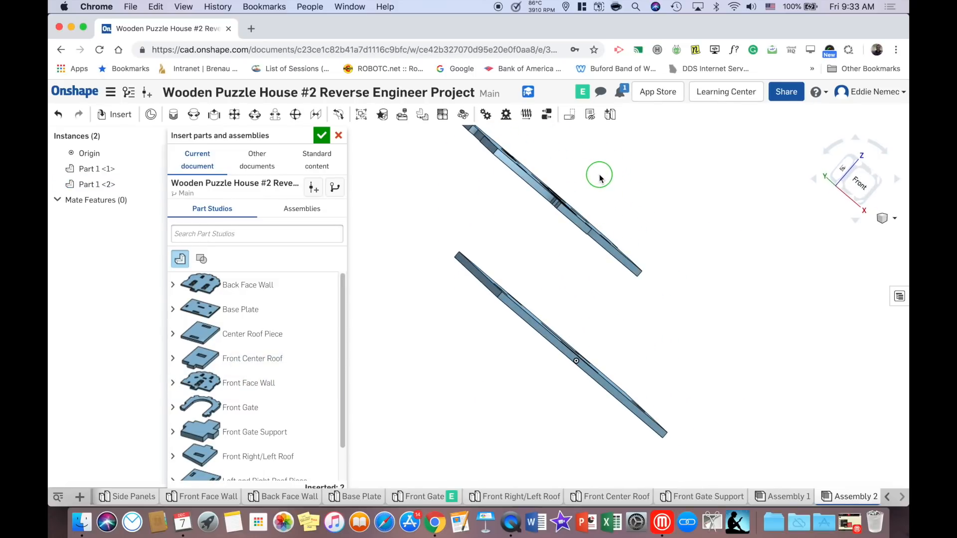
Start a Fastened mate and try an edge point of the base plate's middle slot as its first connector.
{"action": "left_click", "coordinate": [174, 118]}
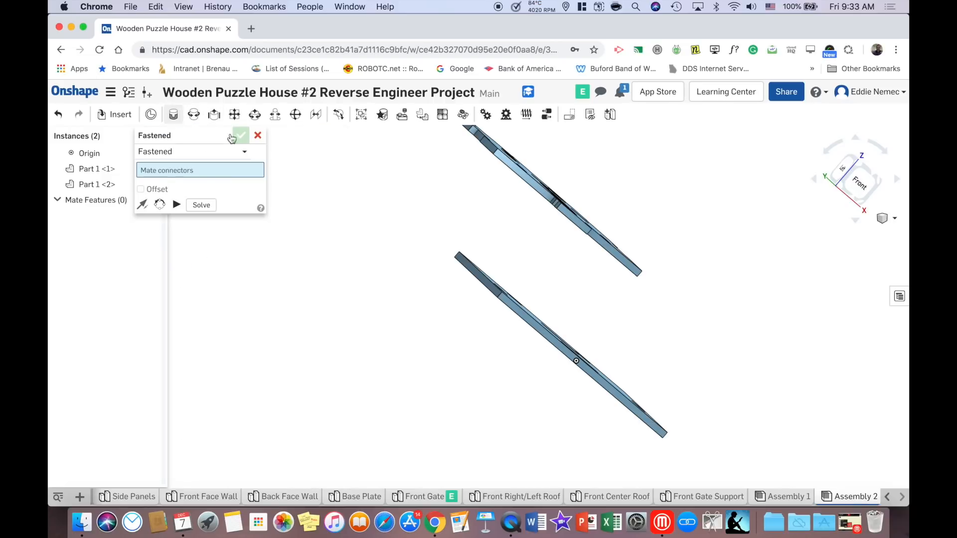
{"action": "scroll", "coordinate": [659, 252], "scroll_direction": "down", "scroll_amount": 3}
{"action": "scroll", "coordinate": [642, 261], "scroll_direction": "up", "scroll_amount": 5}
{"action": "right_click_drag", "start_coordinate": [642, 262], "coordinate": [609, 236]}
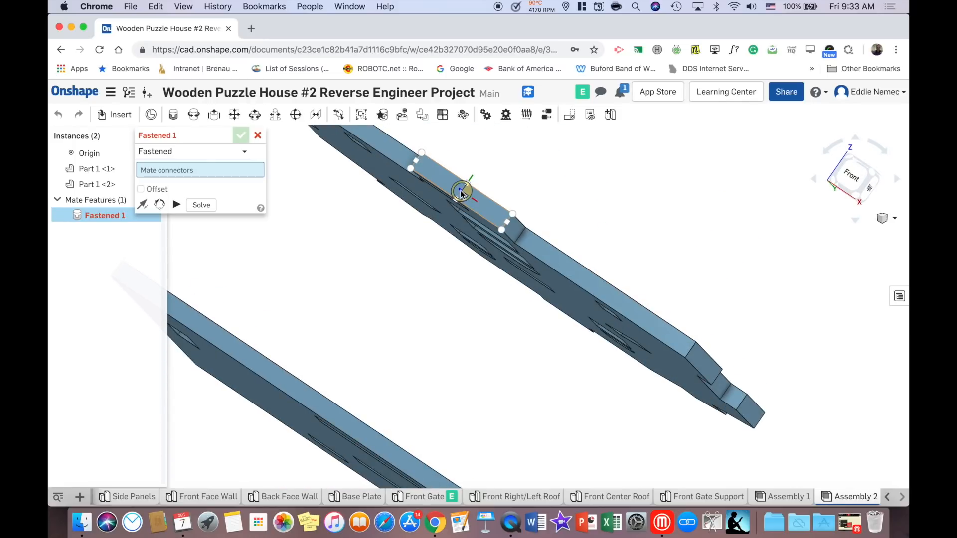
{"action": "scroll", "coordinate": [462, 193], "scroll_direction": "down", "scroll_amount": 3}
{"action": "scroll", "coordinate": [461, 193], "scroll_direction": "up", "scroll_amount": 6}
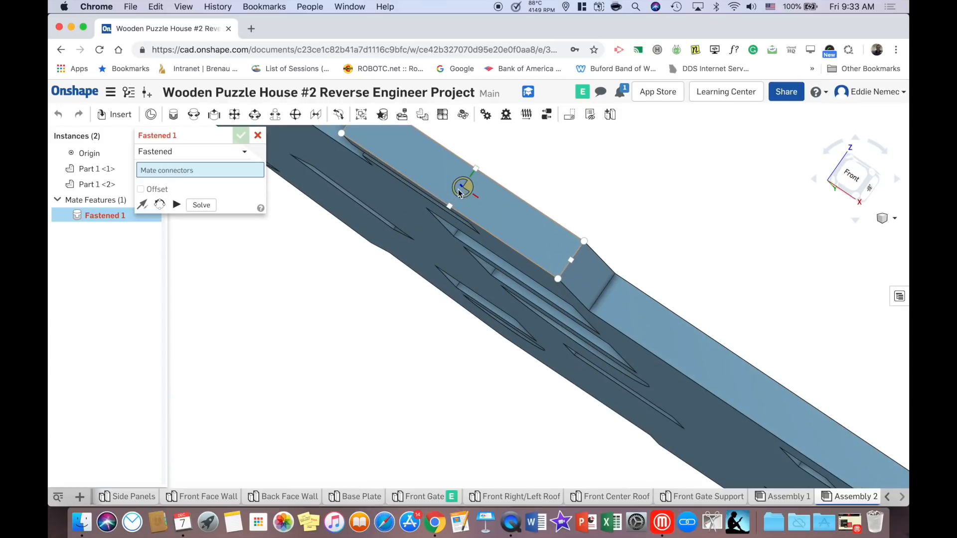
{"action": "right_click_drag", "start_coordinate": [464, 187], "coordinate": [486, 238]}
{"action": "scroll", "coordinate": [487, 242], "scroll_direction": "down", "scroll_amount": 6}
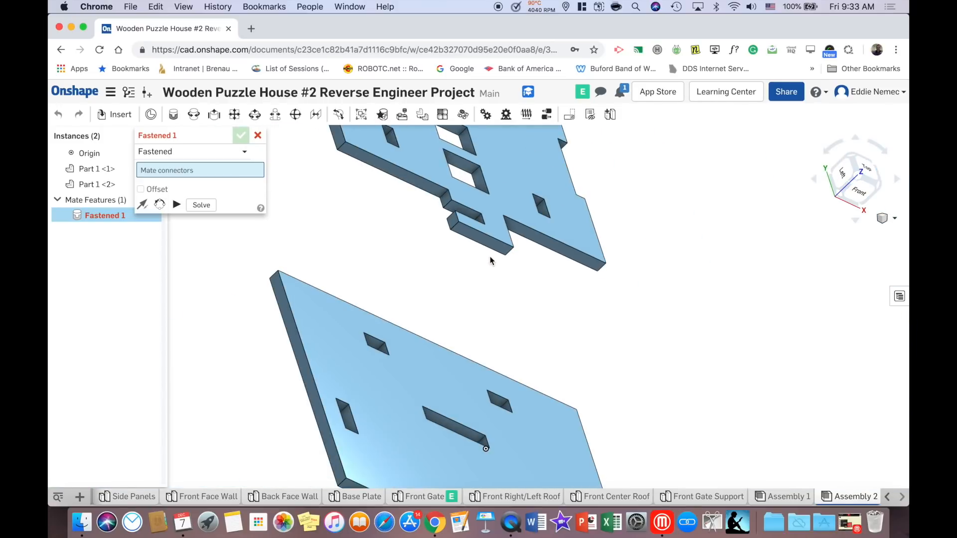
{"action": "right_click_drag", "start_coordinate": [500, 270], "coordinate": [548, 234]}
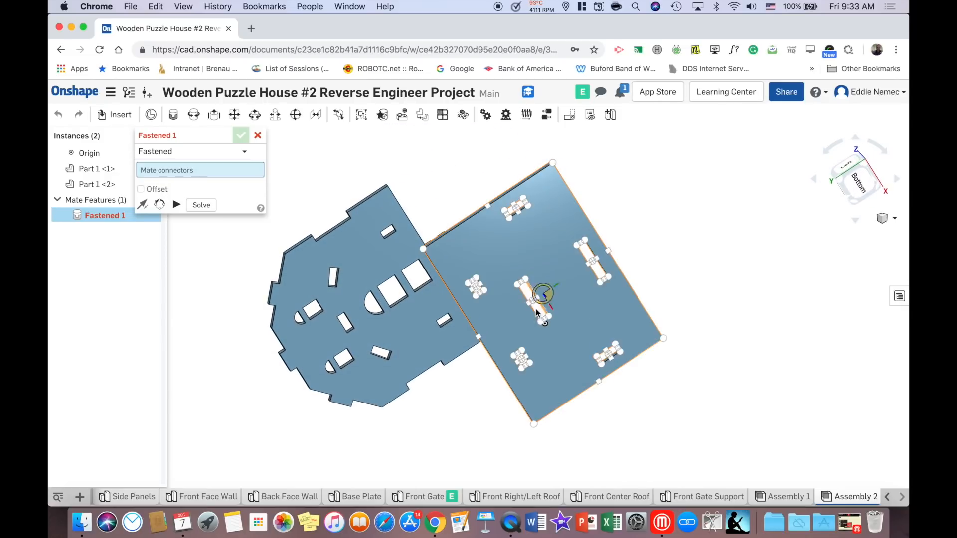
{"action": "scroll", "coordinate": [533, 304], "scroll_direction": "up", "scroll_amount": 10}
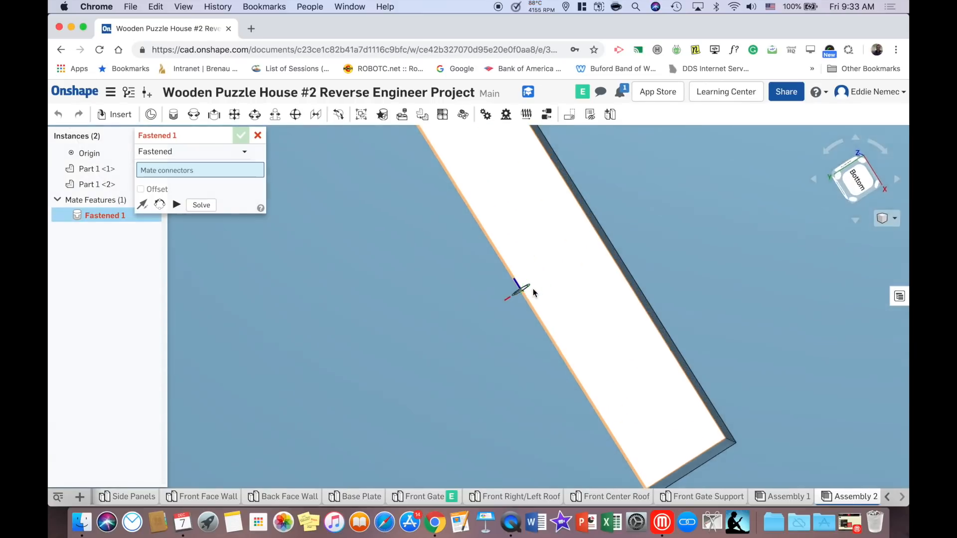
{"action": "scroll", "coordinate": [533, 292], "scroll_direction": "down", "scroll_amount": 10}
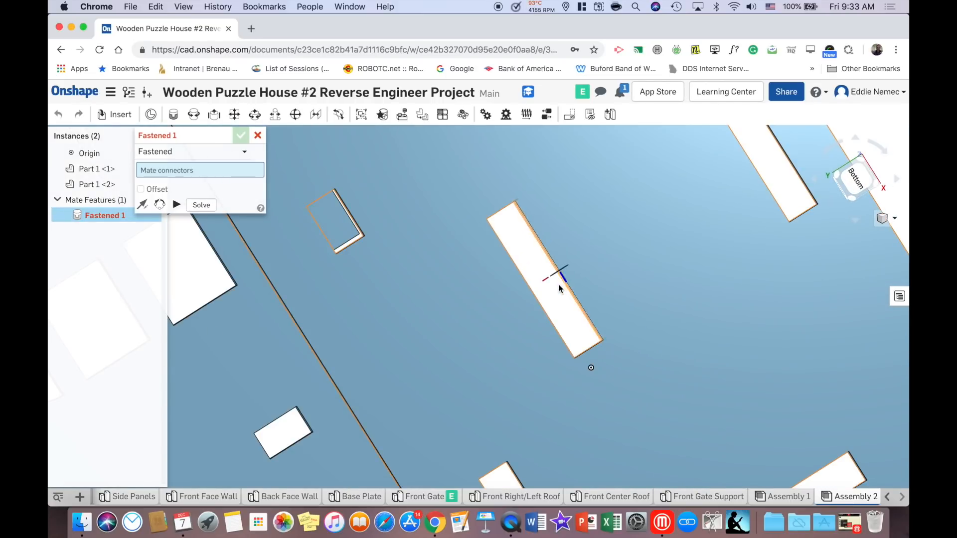
{"action": "scroll", "coordinate": [548, 281], "scroll_direction": "down", "scroll_amount": 5}
{"action": "right_click_drag", "start_coordinate": [545, 278], "coordinate": [597, 388]}
{"action": "scroll", "coordinate": [543, 331], "scroll_direction": "down", "scroll_amount": 5}
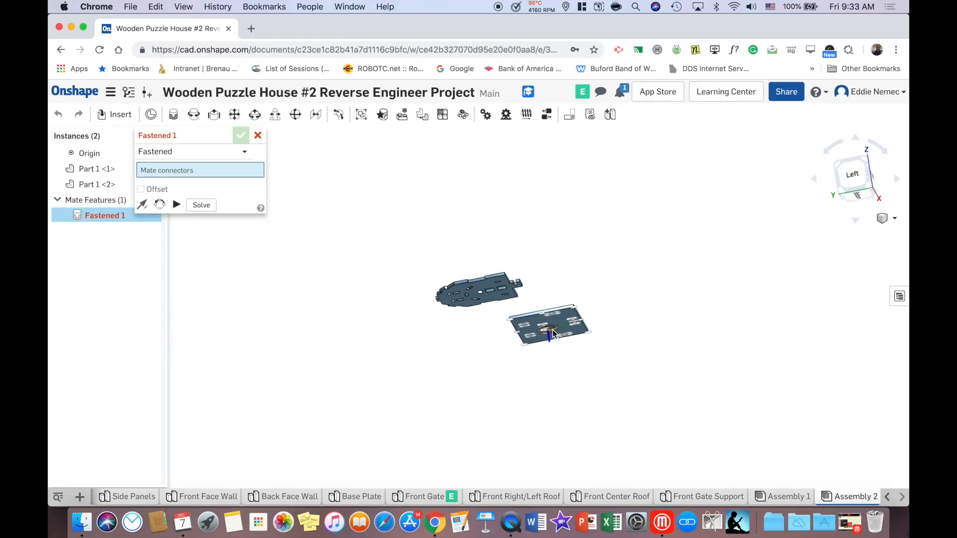
{"action": "scroll", "coordinate": [553, 331], "scroll_direction": "up", "scroll_amount": 10}
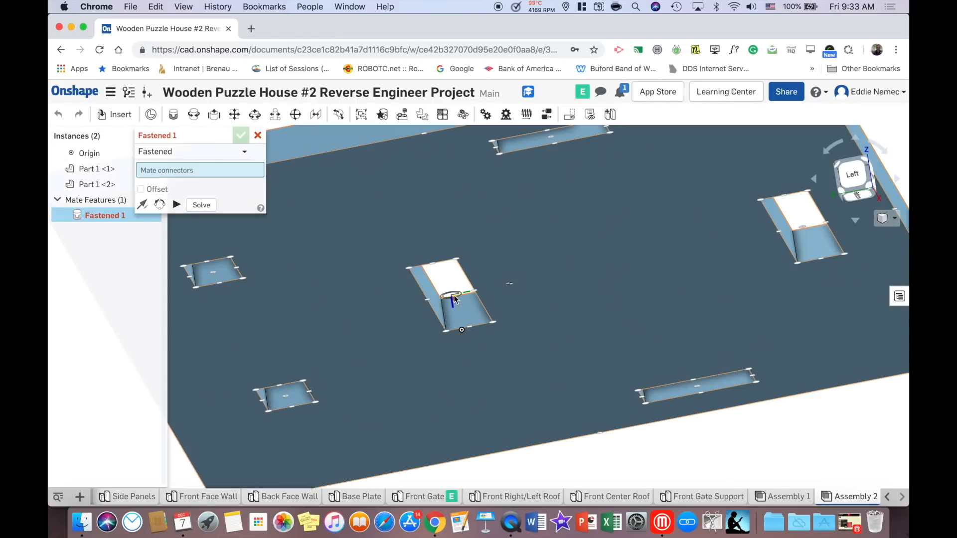
{"action": "left_click", "coordinate": [454, 297]}
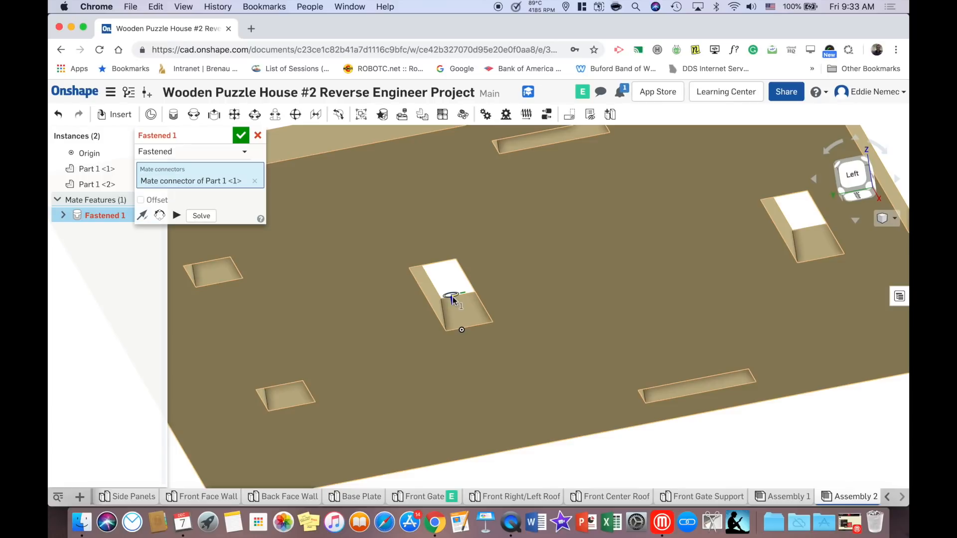
{"action": "left_click", "coordinate": [454, 295]}
Set the Fastened mate's first connector at the centre of the end face of the front wall's bottom tab.
{"action": "scroll", "coordinate": [455, 296], "scroll_direction": "up", "scroll_amount": 5}
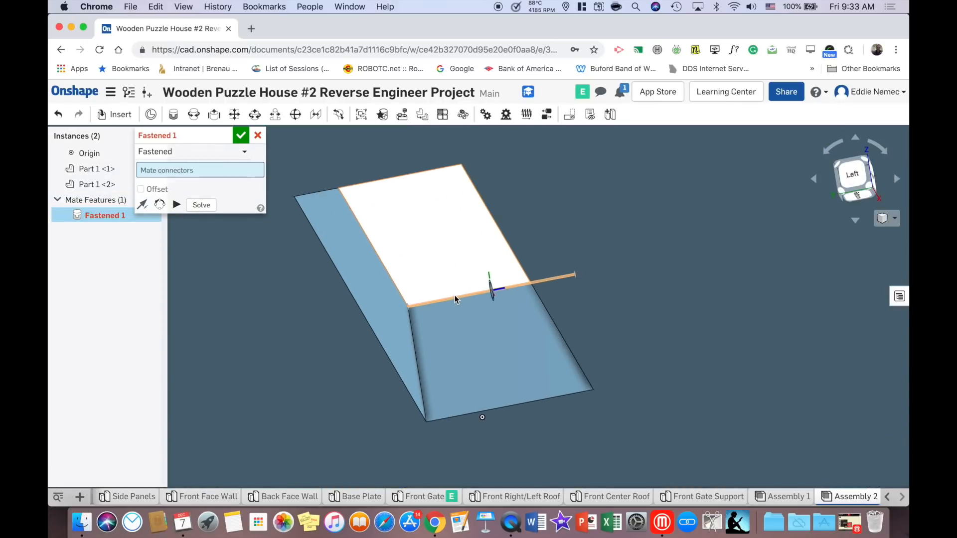
{"action": "scroll", "coordinate": [456, 294], "scroll_direction": "down", "scroll_amount": 10}
{"action": "right_click_drag", "start_coordinate": [458, 289], "coordinate": [456, 321]}
{"action": "right_click_drag", "start_coordinate": [487, 196], "coordinate": [399, 189]}
{"action": "middle_click_drag", "start_coordinate": [306, 194], "coordinate": [678, 270]}
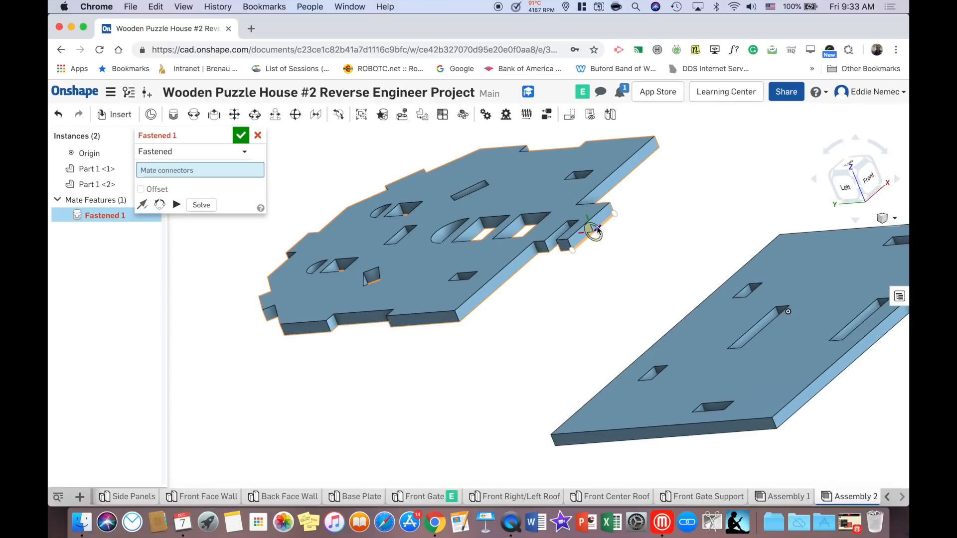
{"action": "scroll", "coordinate": [600, 234], "scroll_direction": "down", "scroll_amount": 5}
{"action": "scroll", "coordinate": [599, 234], "scroll_direction": "up", "scroll_amount": 5}
{"action": "right_click_drag", "start_coordinate": [600, 233], "coordinate": [563, 221]}
{"action": "scroll", "coordinate": [607, 232], "scroll_direction": "down", "scroll_amount": 5}
{"action": "scroll", "coordinate": [603, 232], "scroll_direction": "up", "scroll_amount": 10}
{"action": "left_click", "coordinate": [562, 227]}
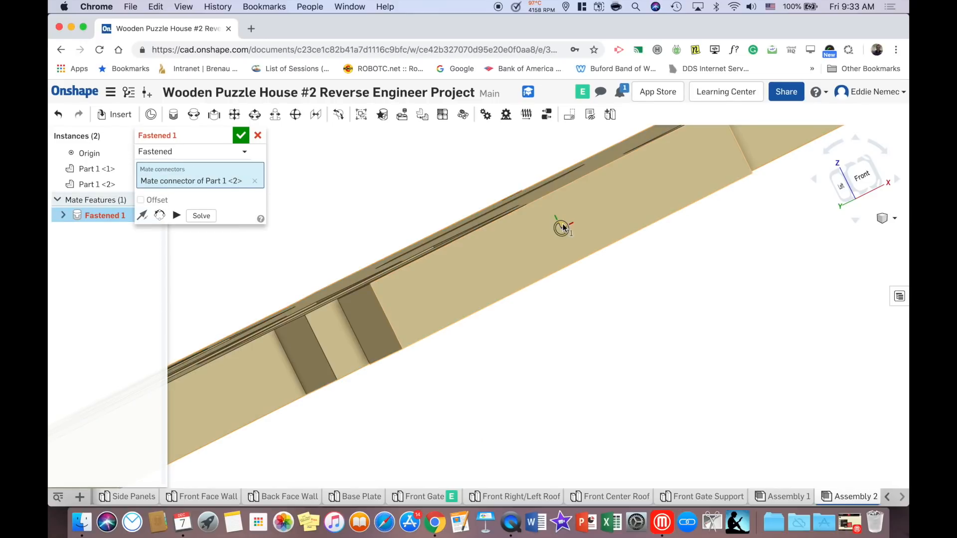
Set the Fastened mate's second connector at the centre of the middle slot on the base plate's underside.
{"action": "scroll", "coordinate": [563, 228], "scroll_direction": "down", "scroll_amount": 5}
{"action": "right_click_drag", "start_coordinate": [623, 325], "coordinate": [563, 246]}
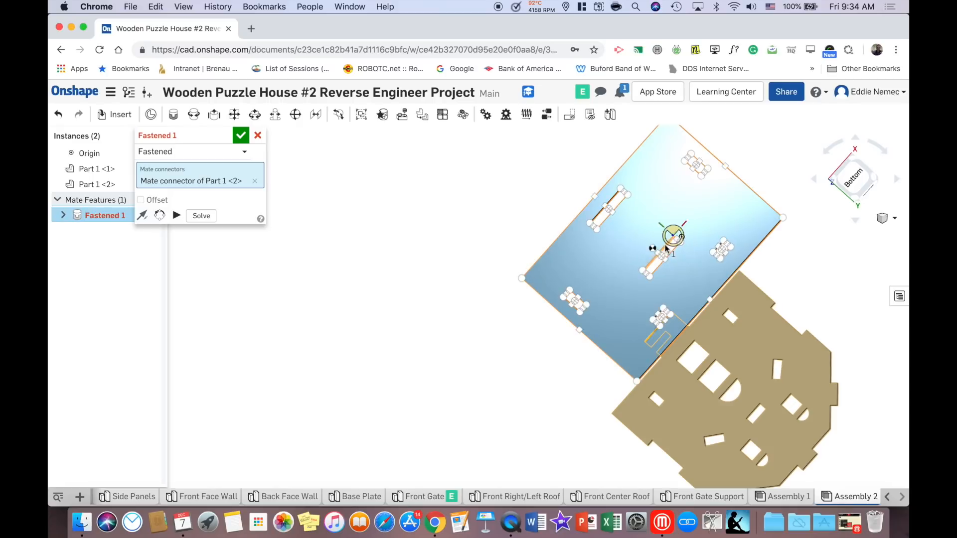
{"action": "scroll", "coordinate": [665, 249], "scroll_direction": "up", "scroll_amount": 5}
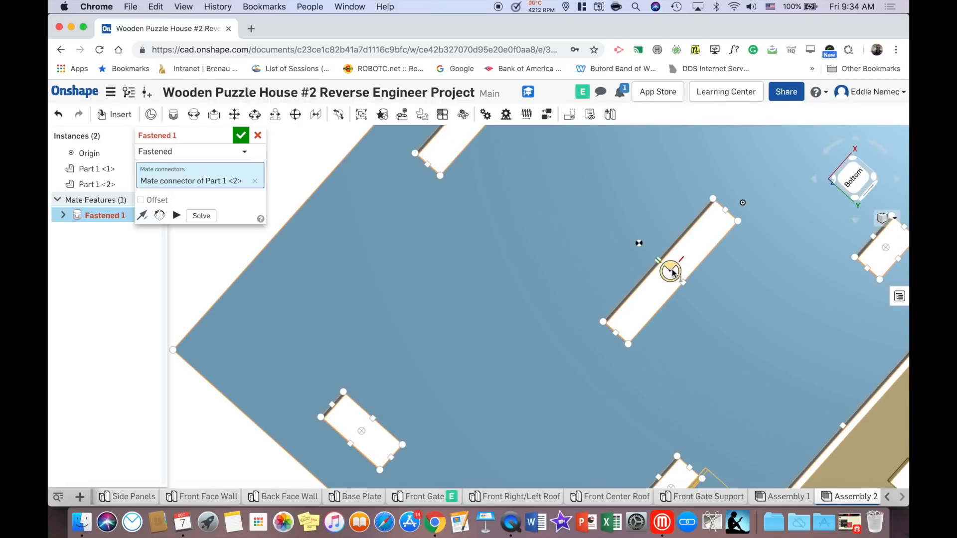
{"action": "left_click", "coordinate": [672, 272]}
{"action": "right_click_drag", "start_coordinate": [672, 272], "coordinate": [709, 330]}
{"action": "scroll", "coordinate": [708, 330], "scroll_direction": "down", "scroll_amount": 5}
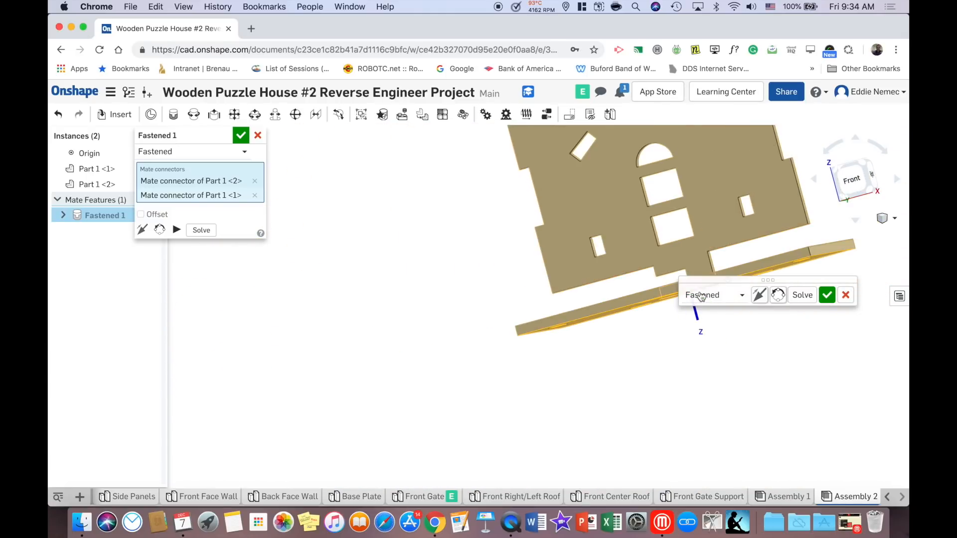
Reorient the secondary axis of the front wall's Fastened mate in four successive turns and accept the mate.
{"action": "scroll", "coordinate": [635, 220], "scroll_direction": "down", "scroll_amount": 4}
{"action": "right_click_drag", "start_coordinate": [643, 223], "coordinate": [797, 322]}
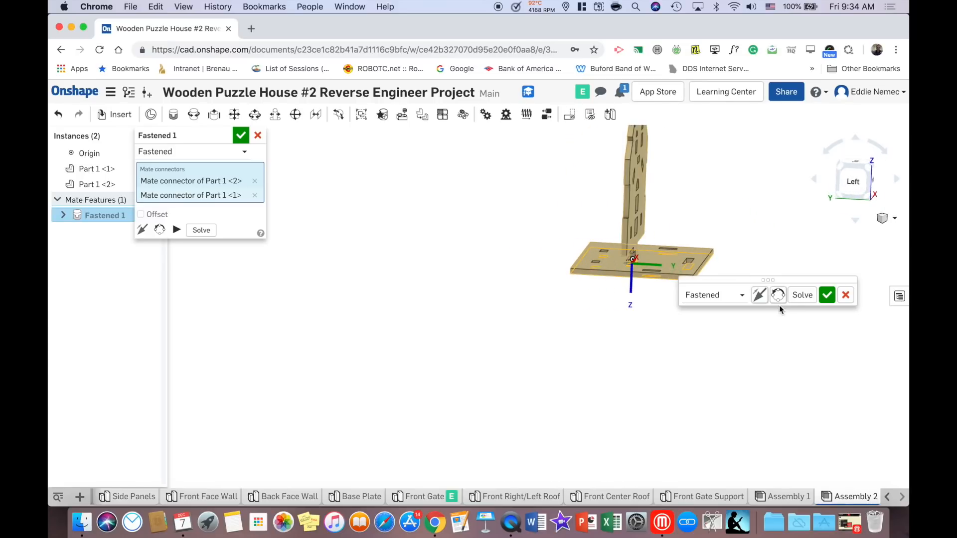
{"action": "left_click", "coordinate": [778, 298]}
{"action": "left_click", "coordinate": [777, 298]}
{"action": "left_click", "coordinate": [778, 296]}
{"action": "left_click", "coordinate": [778, 296]}
{"action": "left_click", "coordinate": [827, 295]}
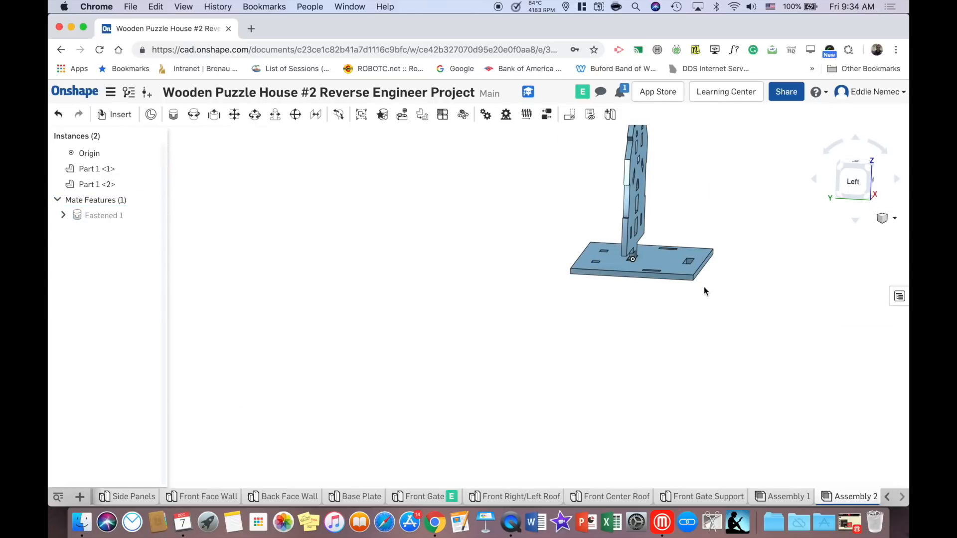
{"action": "right_click_drag", "start_coordinate": [504, 226], "coordinate": [536, 252]}
{"action": "scroll", "coordinate": [600, 244], "scroll_direction": "down", "scroll_amount": 5}
{"action": "scroll", "coordinate": [599, 249], "scroll_direction": "up", "scroll_amount": 10}
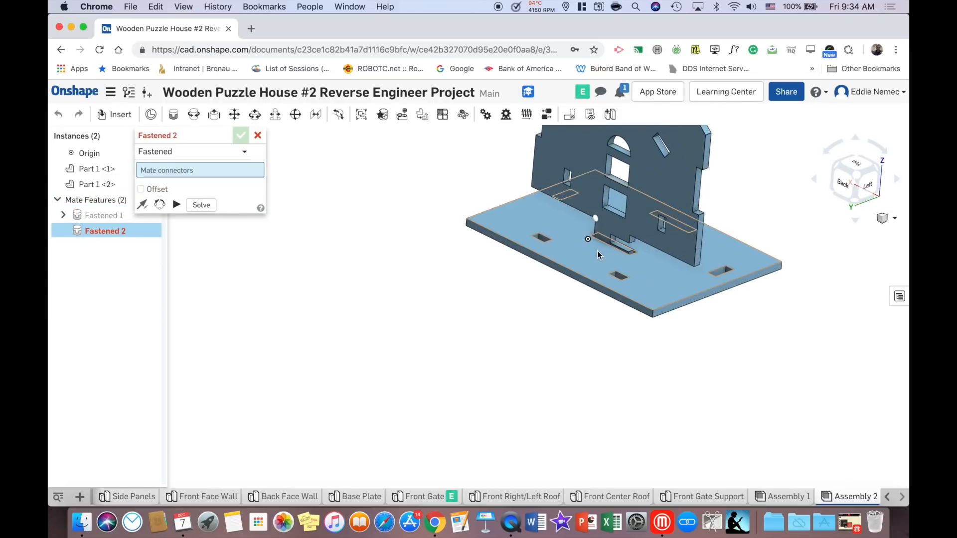
{"action": "right_click_drag", "start_coordinate": [596, 256], "coordinate": [737, 320]}
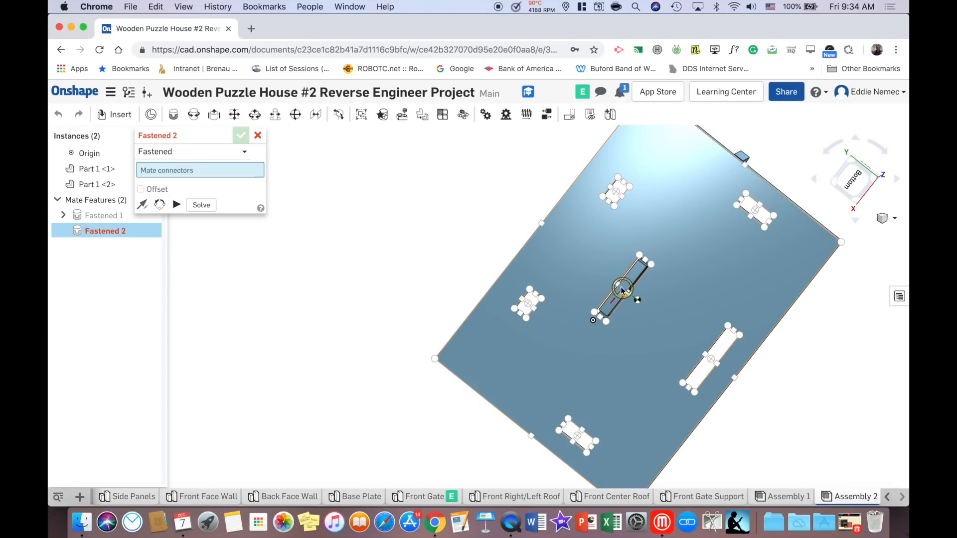
{"action": "right_click_drag", "start_coordinate": [636, 289], "coordinate": [50, 29]}
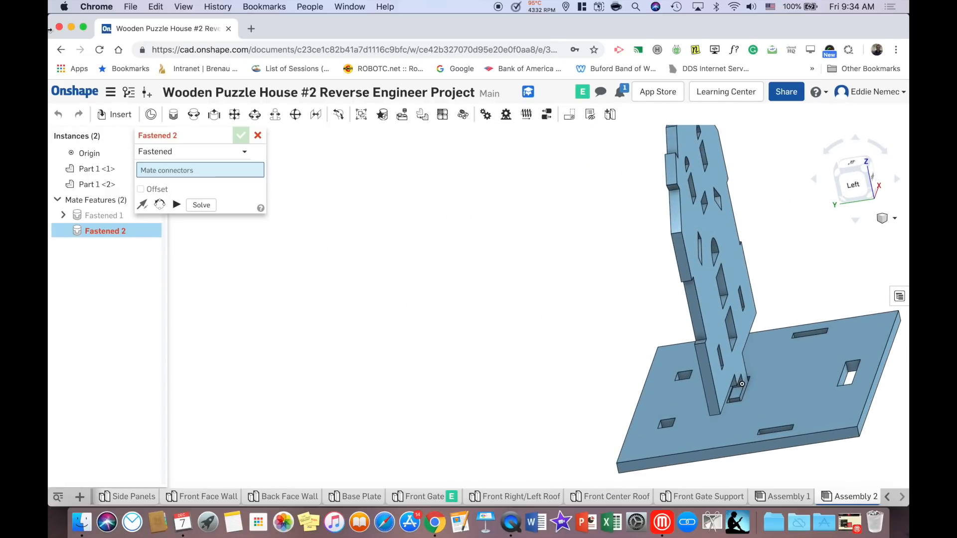
Insert one instance of the Side Panels part into the assembly, placed freely beside the front wall.
{"action": "left_click", "coordinate": [118, 119]}
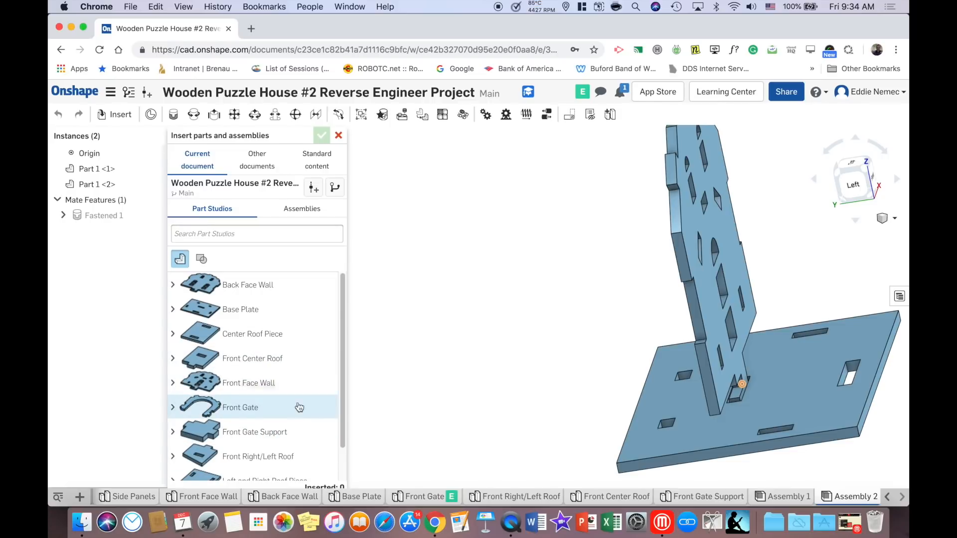
{"action": "scroll", "coordinate": [298, 409], "scroll_direction": "down", "scroll_amount": 2}
{"action": "left_click_drag", "start_coordinate": [256, 472], "coordinate": [519, 274]}
{"action": "right_click_drag", "start_coordinate": [519, 273], "coordinate": [579, 273]}
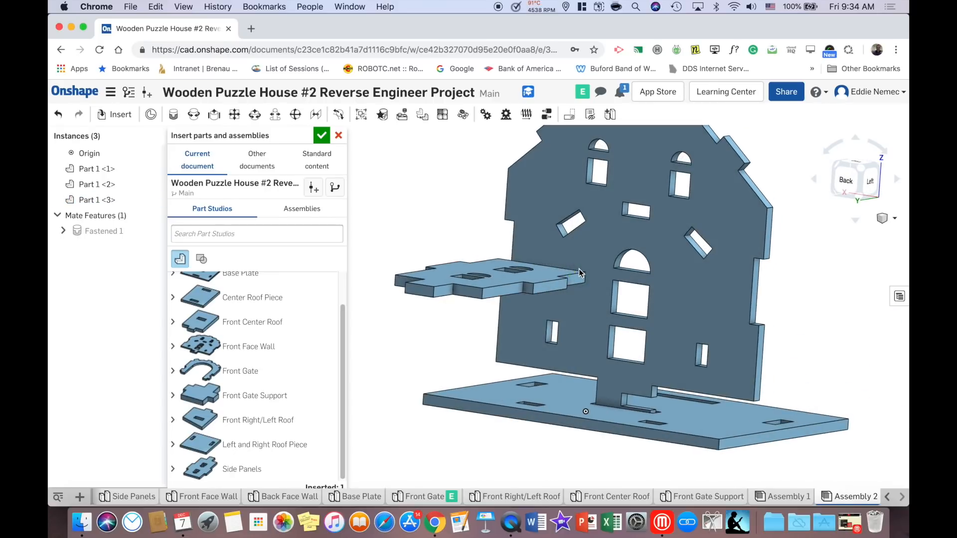
Start a Fastened mate with its first connector on the end face of the side panel's bottom tab.
{"action": "left_click", "coordinate": [174, 115]}
{"action": "scroll", "coordinate": [473, 311], "scroll_direction": "down", "scroll_amount": 5}
{"action": "scroll", "coordinate": [449, 303], "scroll_direction": "up", "scroll_amount": 10}
{"action": "right_click_drag", "start_coordinate": [450, 300], "coordinate": [454, 293]}
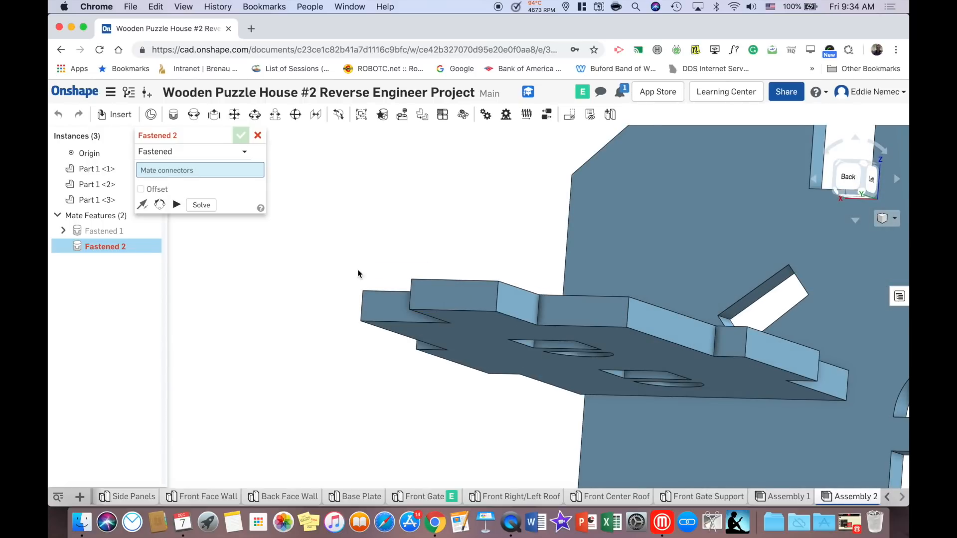
{"action": "left_click", "coordinate": [452, 295]}
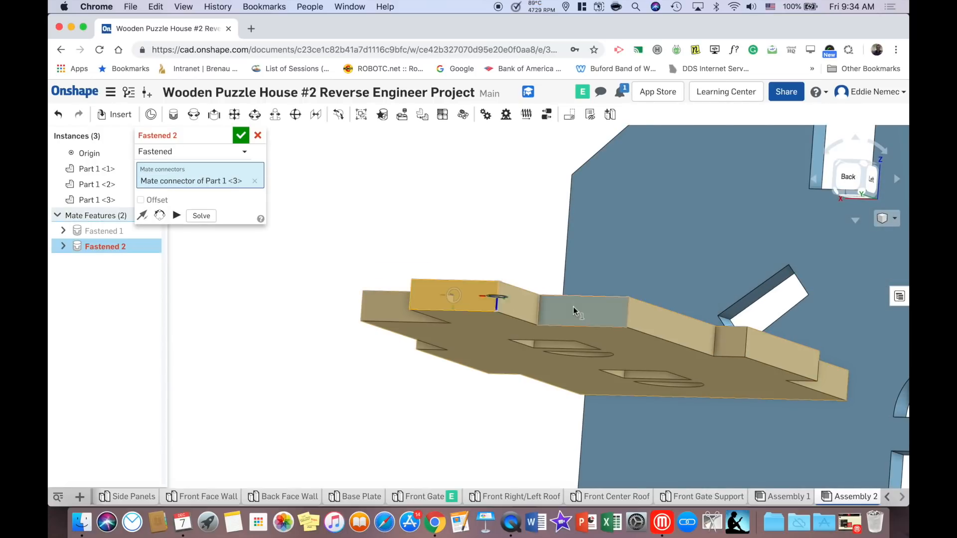
Set the mate's second connector at the centre of the side slot on the base plate's underside.
{"action": "scroll", "coordinate": [572, 306], "scroll_direction": "down", "scroll_amount": 10}
{"action": "right_click_drag", "start_coordinate": [573, 306], "coordinate": [573, 194]}
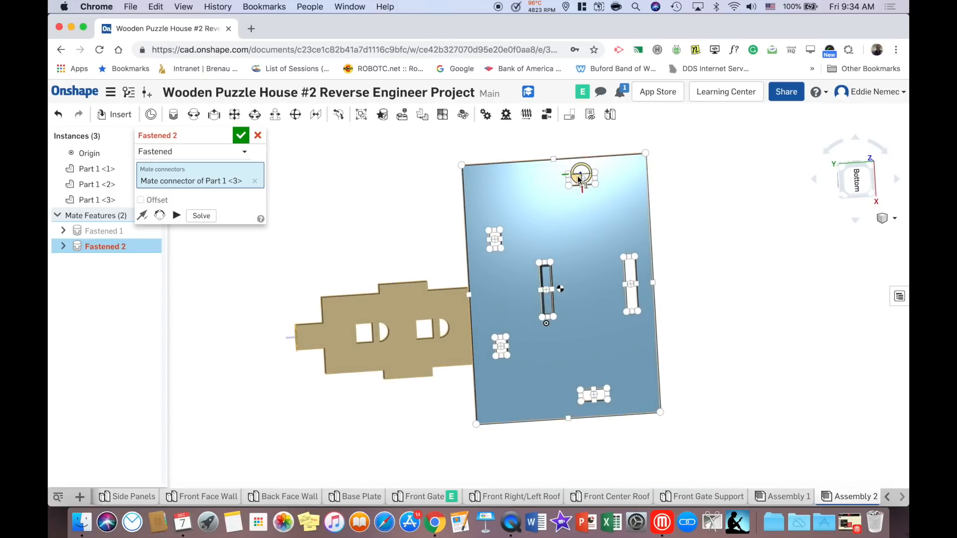
{"action": "scroll", "coordinate": [579, 181], "scroll_direction": "up", "scroll_amount": 5}
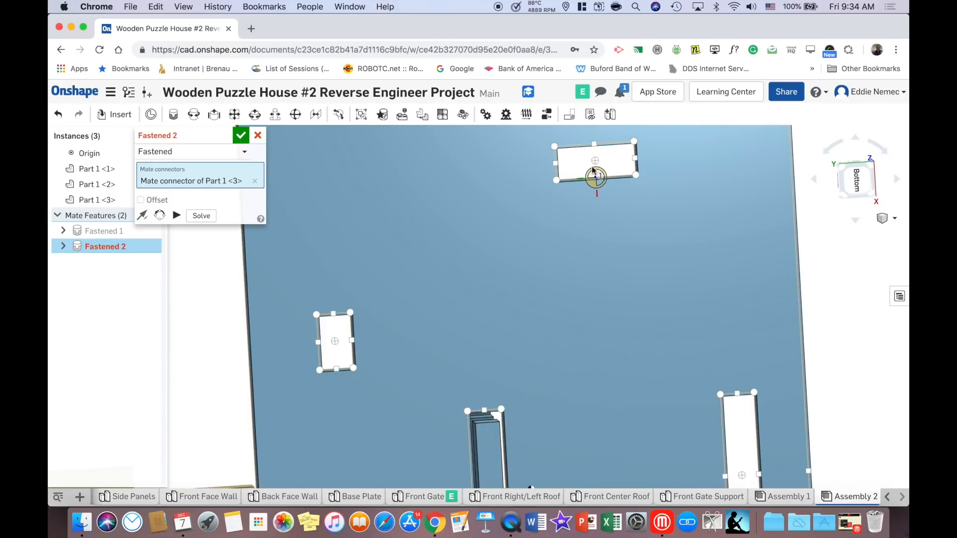
{"action": "left_click", "coordinate": [591, 163]}
{"action": "scroll", "coordinate": [590, 161], "scroll_direction": "down", "scroll_amount": 5}
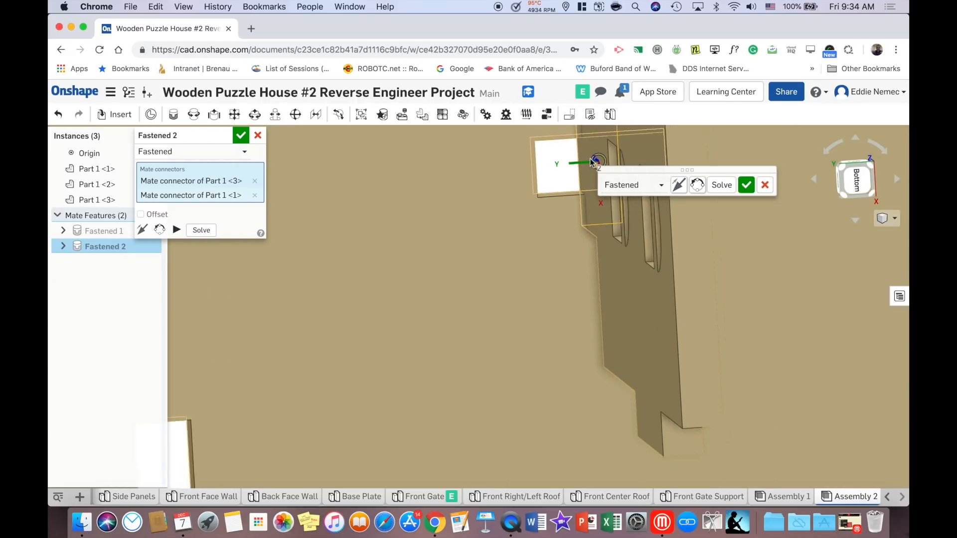
Flip the primary axis of the side panel's mate, reorient its secondary axis and accept the mate.
{"action": "right_click_drag", "start_coordinate": [582, 163], "coordinate": [584, 251]}
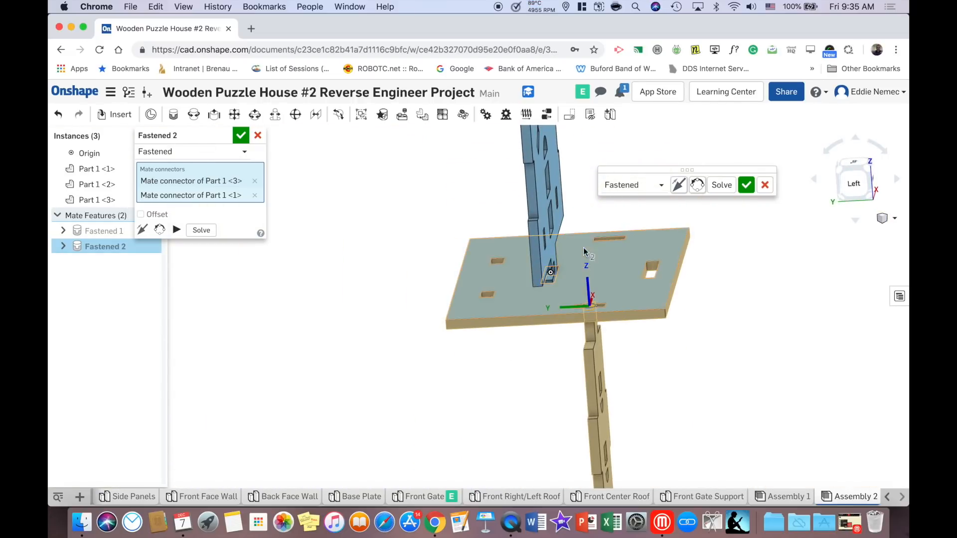
{"action": "left_click", "coordinate": [676, 187]}
{"action": "left_click", "coordinate": [703, 188]}
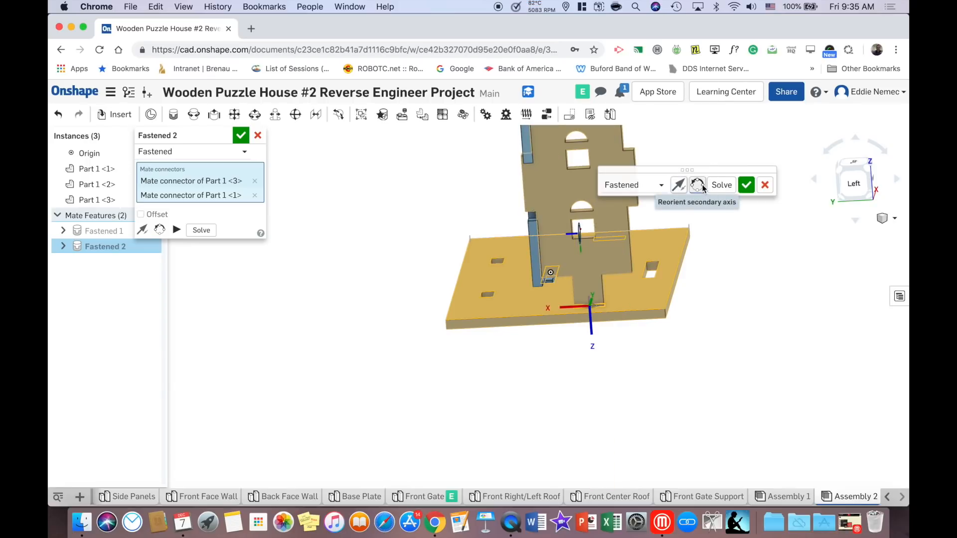
{"action": "left_click", "coordinate": [746, 186]}
{"action": "right_click_drag", "start_coordinate": [635, 327], "coordinate": [646, 217]}
{"action": "scroll", "coordinate": [630, 254], "scroll_direction": "down", "scroll_amount": 5}
{"action": "scroll", "coordinate": [596, 242], "scroll_direction": "up", "scroll_amount": 10}
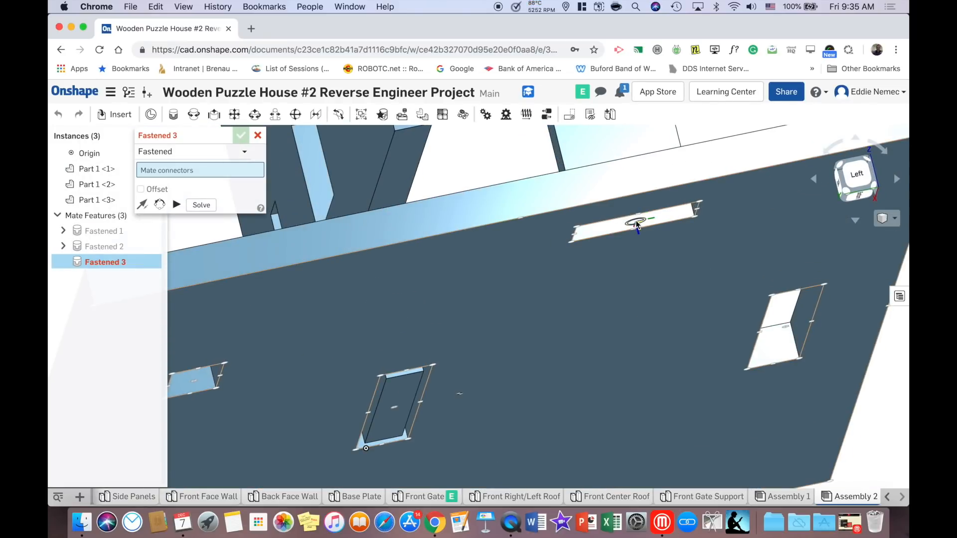
{"action": "scroll", "coordinate": [634, 220], "scroll_direction": "down", "scroll_amount": 5}
{"action": "scroll", "coordinate": [632, 220], "scroll_direction": "up", "scroll_amount": 5}
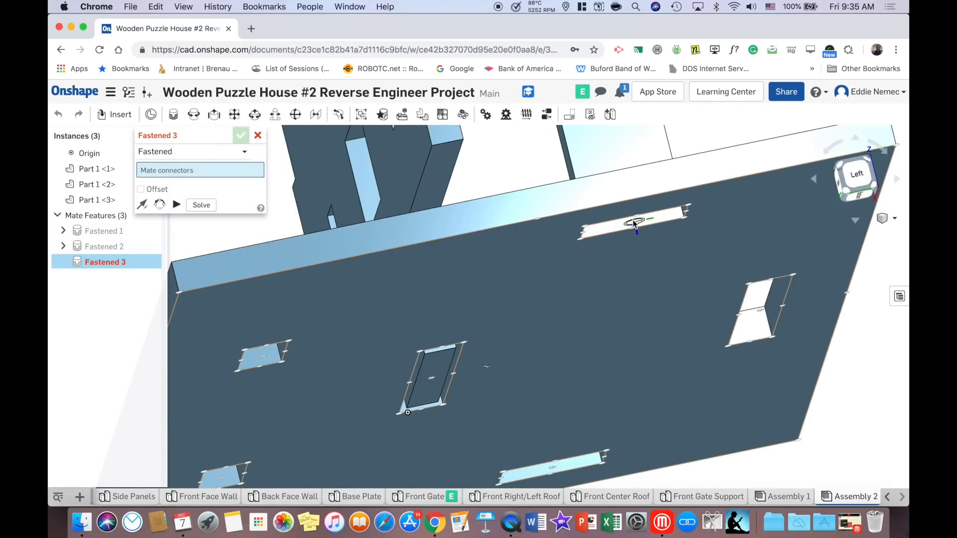
{"action": "left_click", "coordinate": [257, 135]}
Delete the side panel's Fastened mate and move the panel up, clear of the base plate.
{"action": "right_click", "coordinate": [102, 247]}
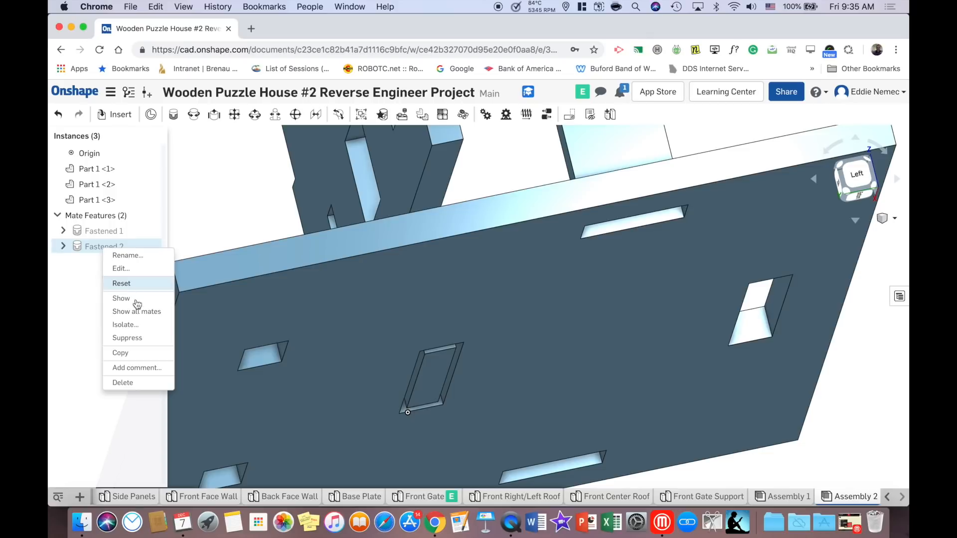
{"action": "left_click", "coordinate": [122, 383]}
{"action": "scroll", "coordinate": [408, 315], "scroll_direction": "down", "scroll_amount": 3}
{"action": "scroll", "coordinate": [365, 283], "scroll_direction": "up", "scroll_amount": 2}
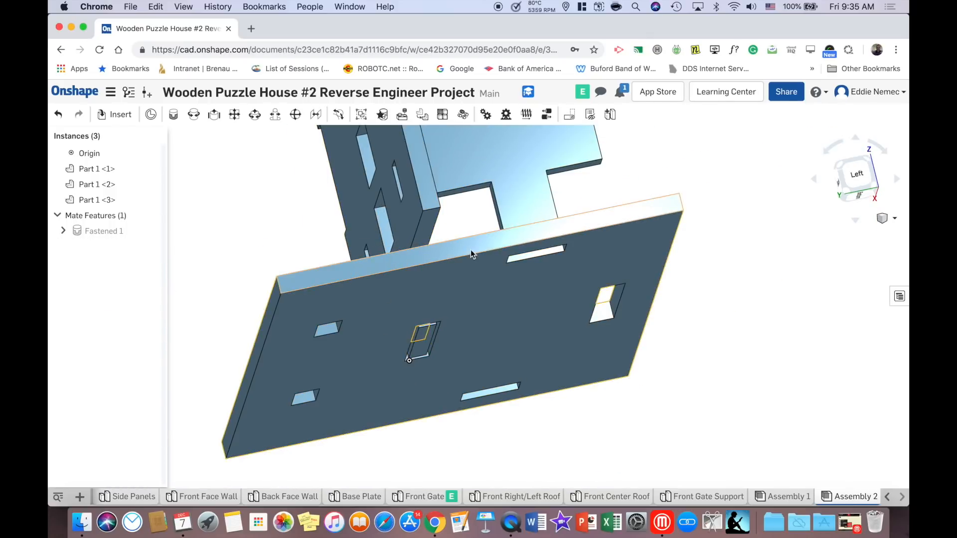
{"action": "middle_click_drag", "start_coordinate": [470, 250], "coordinate": [320, 500]}
{"action": "left_click_drag", "start_coordinate": [377, 351], "coordinate": [406, 254]}
{"action": "middle_click_drag", "start_coordinate": [440, 409], "coordinate": [443, 341]}
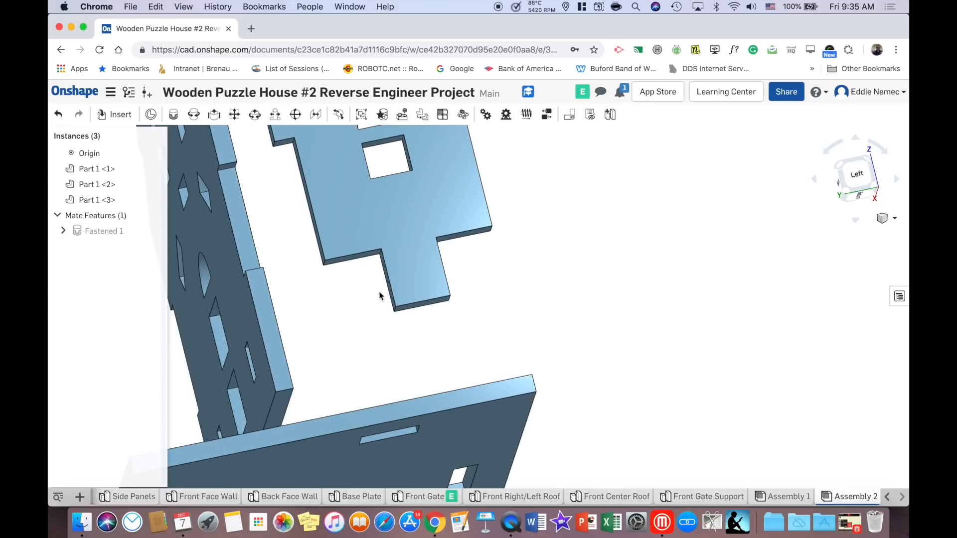
Start a new Fastened mate with its first connector at the centre of the raised side panel's tab end face.
{"action": "left_click", "coordinate": [172, 115]}
{"action": "scroll", "coordinate": [437, 327], "scroll_direction": "down", "scroll_amount": 10}
{"action": "scroll", "coordinate": [437, 335], "scroll_direction": "up", "scroll_amount": 10}
{"action": "right_click_drag", "start_coordinate": [454, 341], "coordinate": [443, 281]}
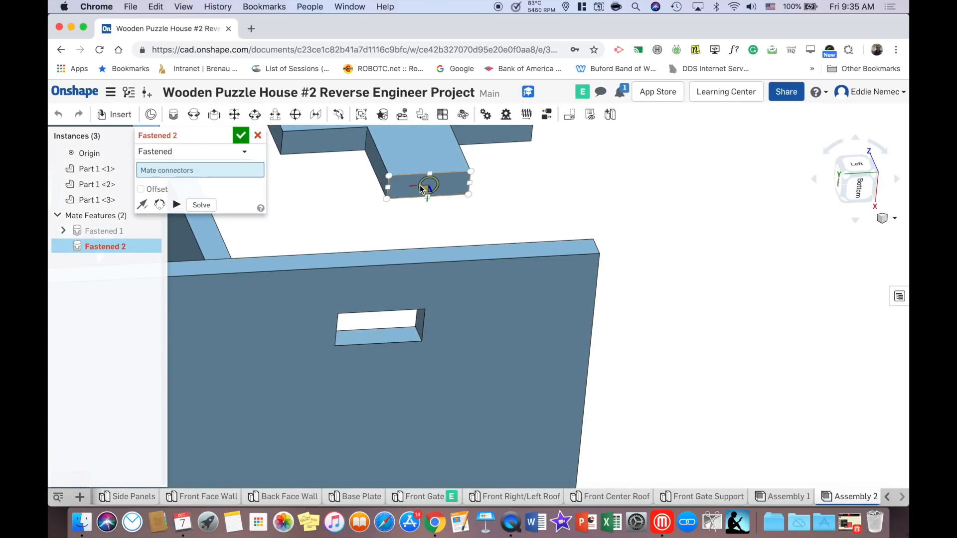
{"action": "left_click", "coordinate": [422, 188]}
Mate the side panel's tab to the centre of the base plate's side slot on the underside and accept the mate.
{"action": "scroll", "coordinate": [414, 299], "scroll_direction": "up", "scroll_amount": 5}
{"action": "scroll", "coordinate": [355, 387], "scroll_direction": "down", "scroll_amount": 1}
{"action": "right_click_drag", "start_coordinate": [342, 395], "coordinate": [445, 412]}
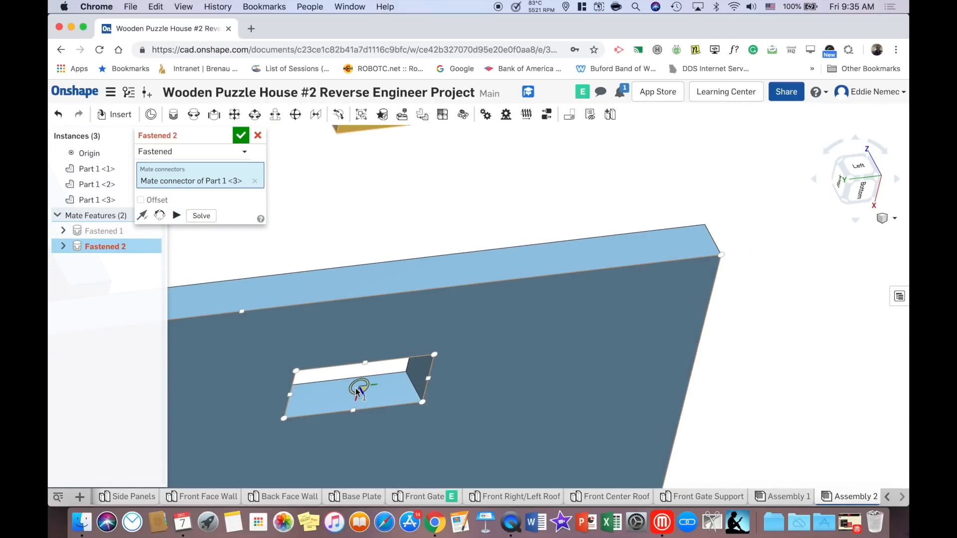
{"action": "left_click", "coordinate": [357, 392]}
{"action": "left_click", "coordinate": [509, 414]}
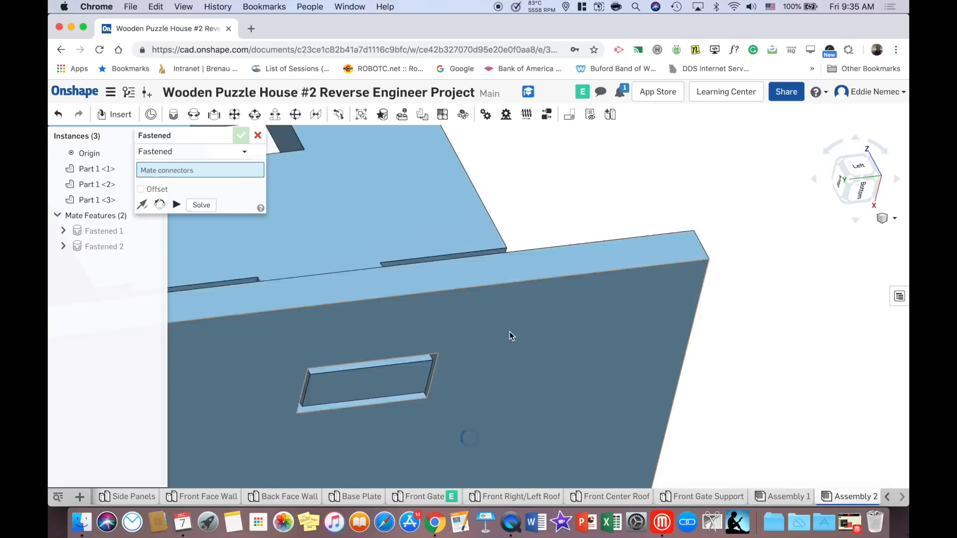
Examine how the side panel fits against the front wall and into the base plate's slot.
{"action": "scroll", "coordinate": [509, 331], "scroll_direction": "down", "scroll_amount": 5}
{"action": "right_click_drag", "start_coordinate": [504, 324], "coordinate": [657, 173]}
{"action": "scroll", "coordinate": [534, 326], "scroll_direction": "up", "scroll_amount": 5}
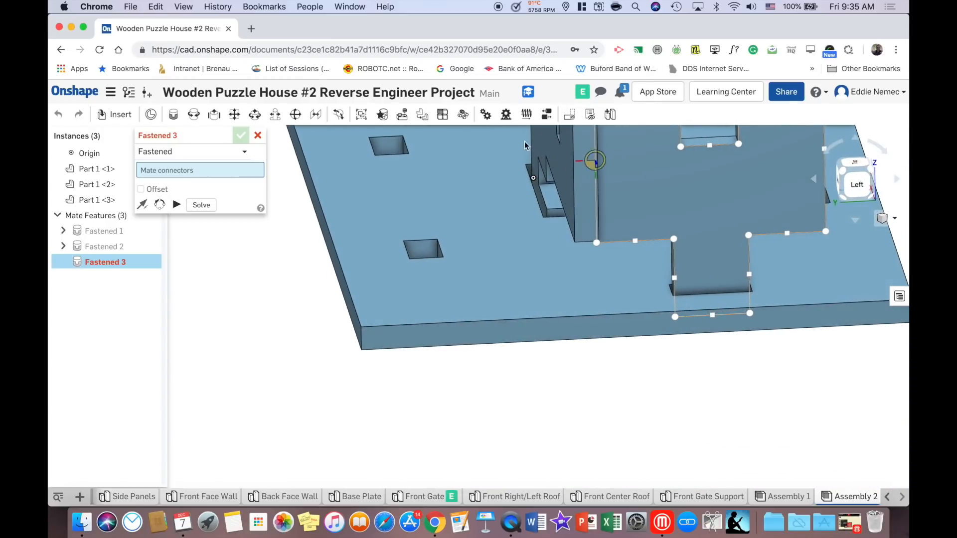
{"action": "right_click_drag", "start_coordinate": [543, 187], "coordinate": [575, 213]}
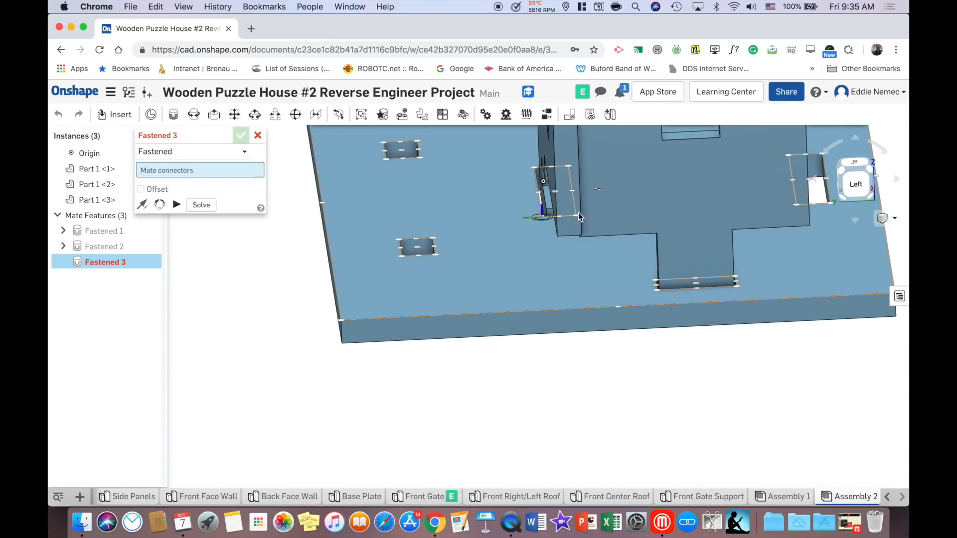
{"action": "middle_click_drag", "start_coordinate": [599, 187], "coordinate": [533, 357]}
{"action": "scroll", "coordinate": [607, 236], "scroll_direction": "down", "scroll_amount": 5}
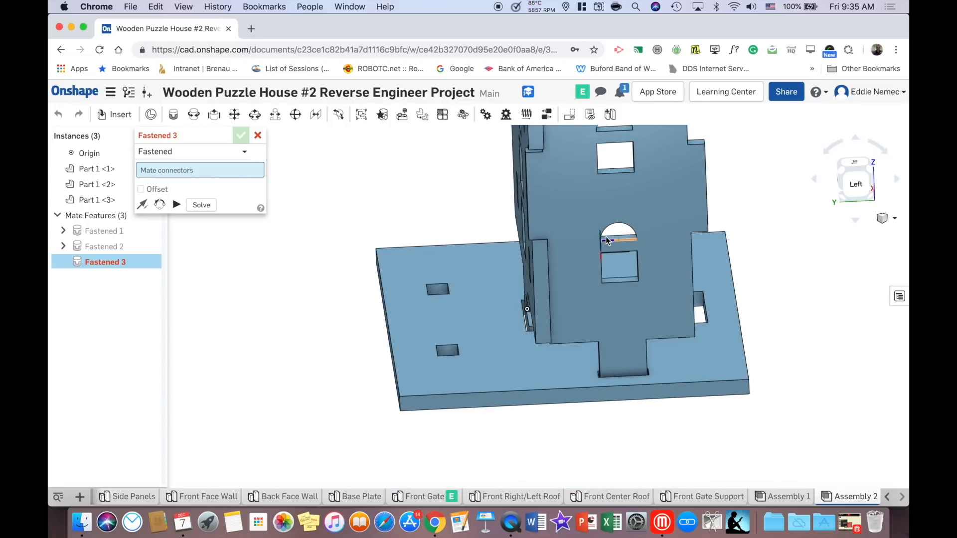
{"action": "scroll", "coordinate": [556, 403], "scroll_direction": "up", "scroll_amount": 3}
{"action": "scroll", "coordinate": [533, 360], "scroll_direction": "up", "scroll_amount": 5}
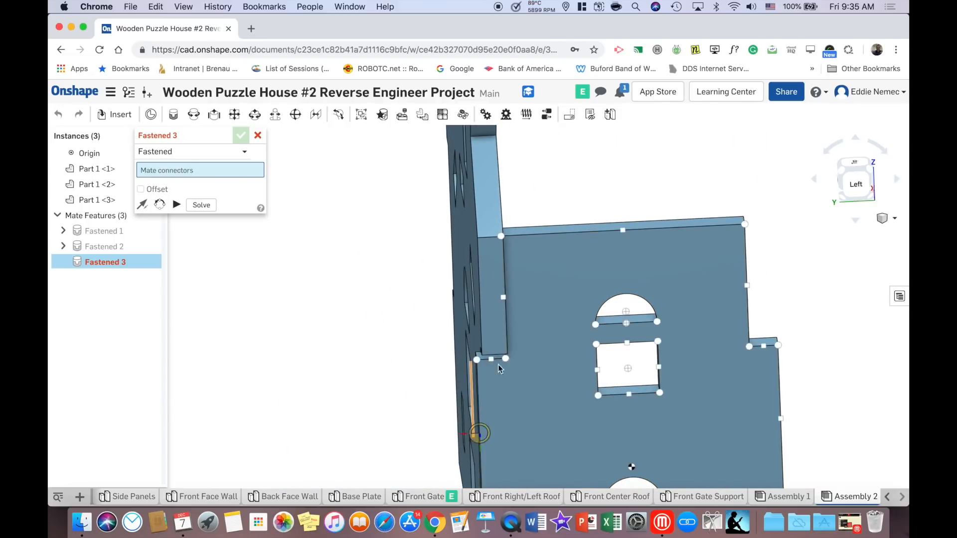
{"action": "right_click_drag", "start_coordinate": [590, 259], "coordinate": [539, 245]}
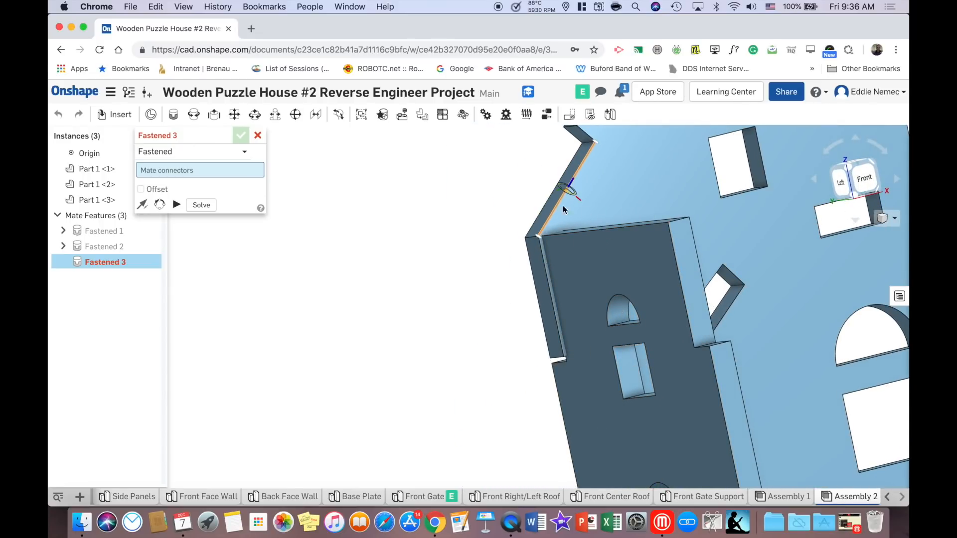
{"action": "scroll", "coordinate": [599, 249], "scroll_direction": "down", "scroll_amount": 5}
{"action": "right_click_drag", "start_coordinate": [599, 249], "coordinate": [595, 319]}
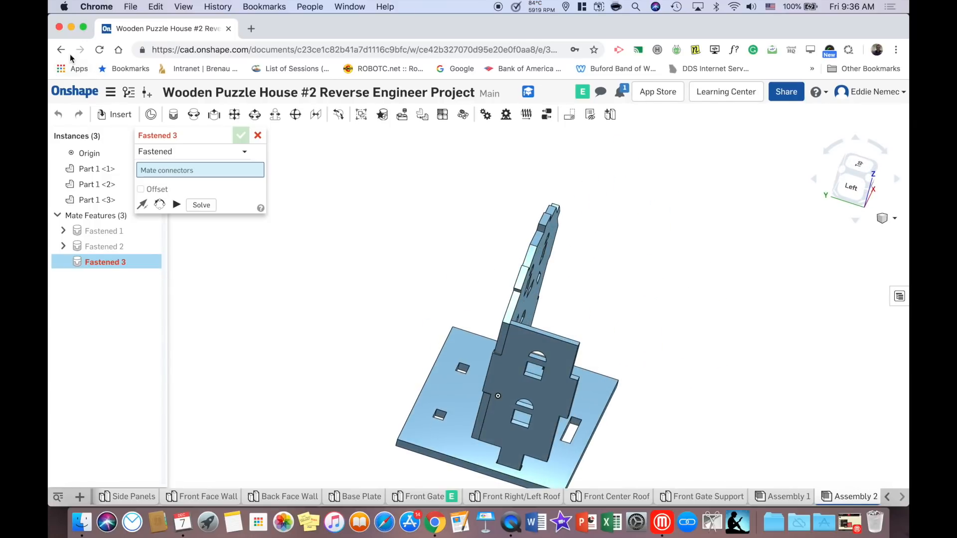
Insert a second instance of the Side Panels part, placed freely on the opposite side of the front wall.
{"action": "left_click", "coordinate": [119, 118]}
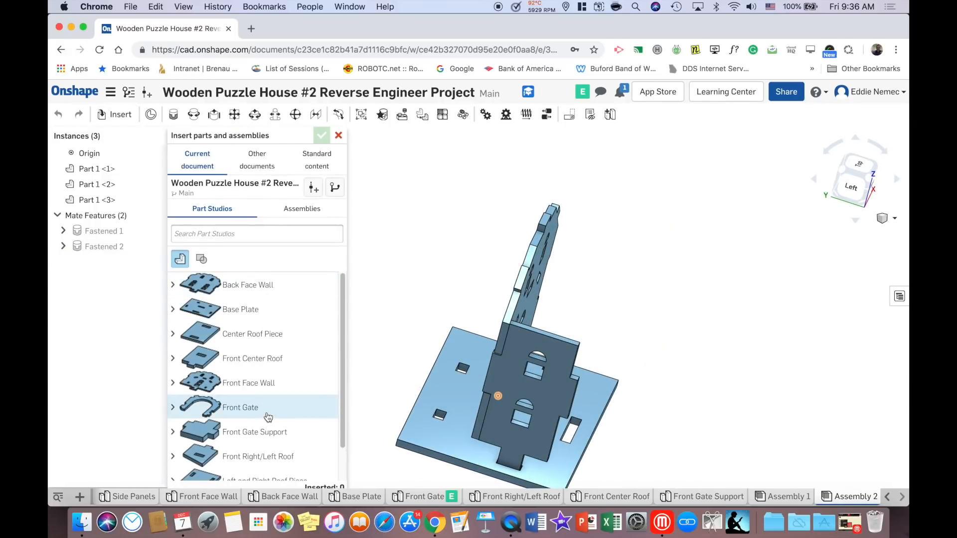
{"action": "scroll", "coordinate": [268, 418], "scroll_direction": "down", "scroll_amount": 2}
{"action": "left_click", "coordinate": [256, 478]}
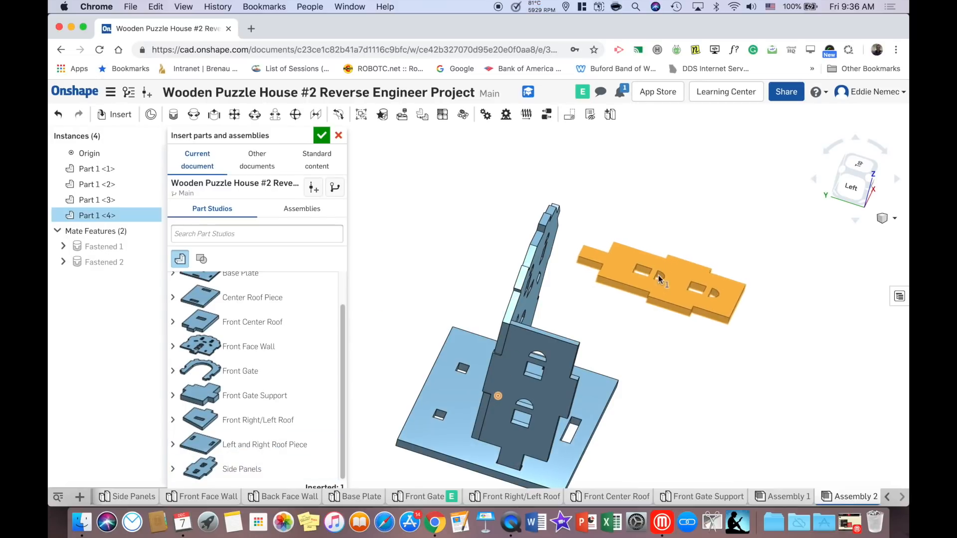
{"action": "left_click", "coordinate": [711, 254]}
{"action": "right_click_drag", "start_coordinate": [712, 254], "coordinate": [752, 260]}
Start a new Fastened mate with its first connector at the centre of the second side panel's tab end face.
{"action": "left_click", "coordinate": [194, 115]}
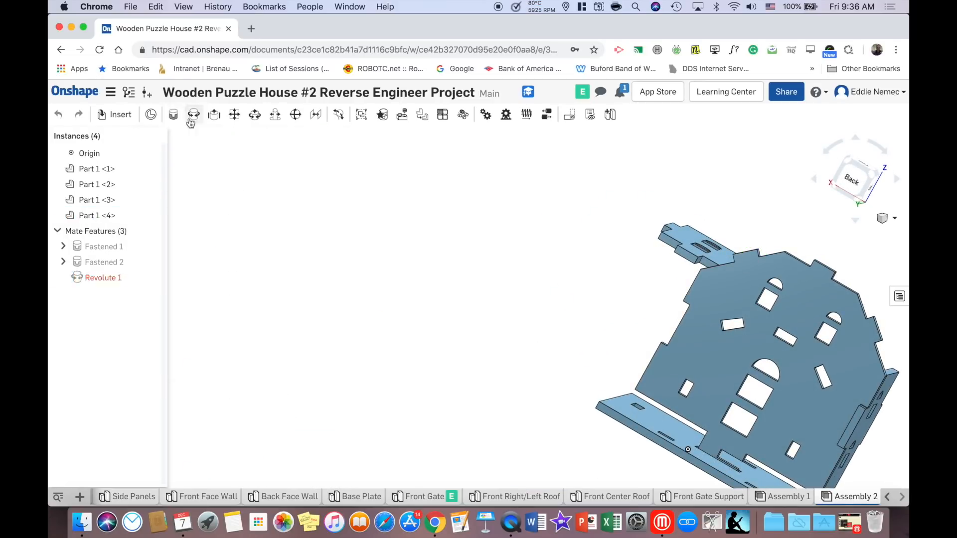
{"action": "scroll", "coordinate": [851, 292], "scroll_direction": "down", "scroll_amount": 5}
{"action": "scroll", "coordinate": [804, 280], "scroll_direction": "up", "scroll_amount": 8}
{"action": "middle_click_drag", "start_coordinate": [805, 282], "coordinate": [603, 252]}
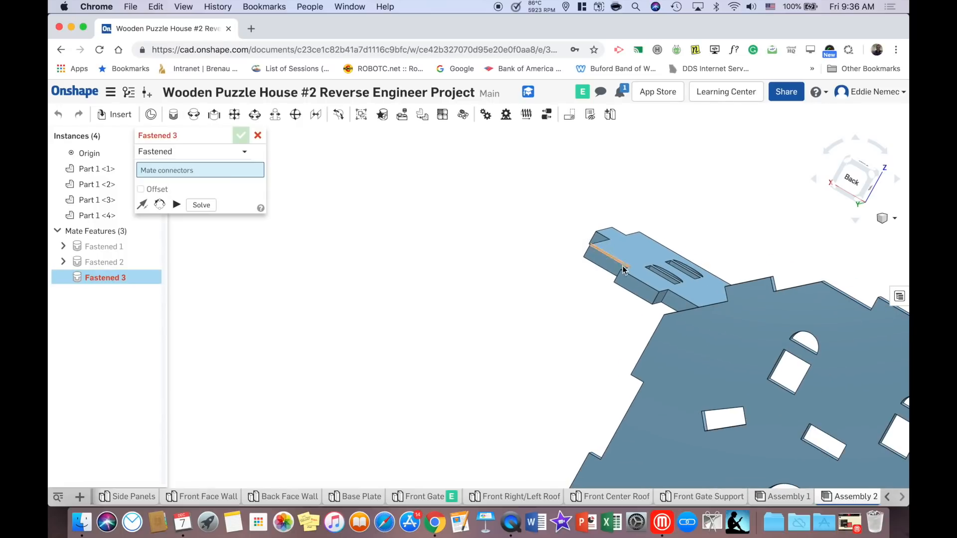
{"action": "right_click_drag", "start_coordinate": [651, 288], "coordinate": [681, 272]}
{"action": "scroll", "coordinate": [671, 288], "scroll_direction": "down", "scroll_amount": 2}
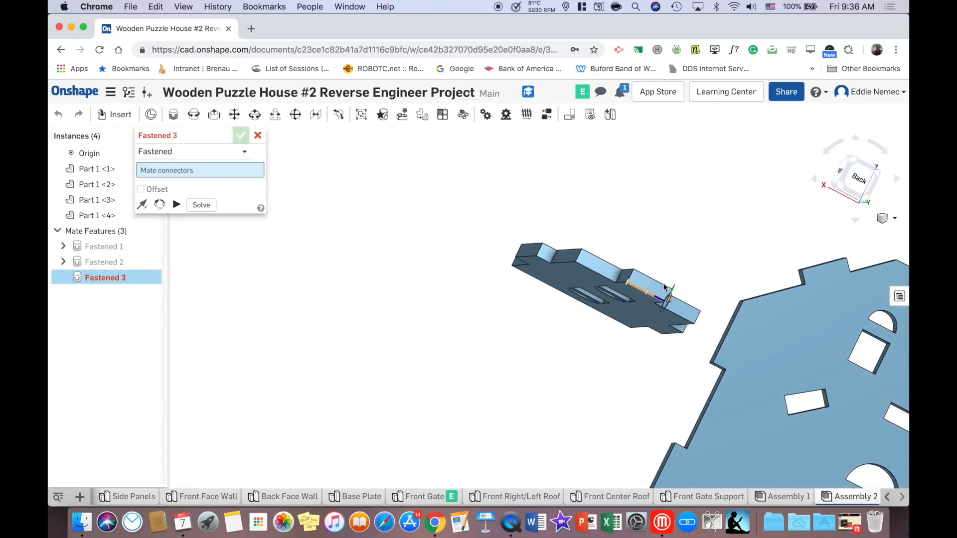
{"action": "scroll", "coordinate": [654, 282], "scroll_direction": "down", "scroll_amount": 5}
{"action": "scroll", "coordinate": [655, 281], "scroll_direction": "up", "scroll_amount": 10}
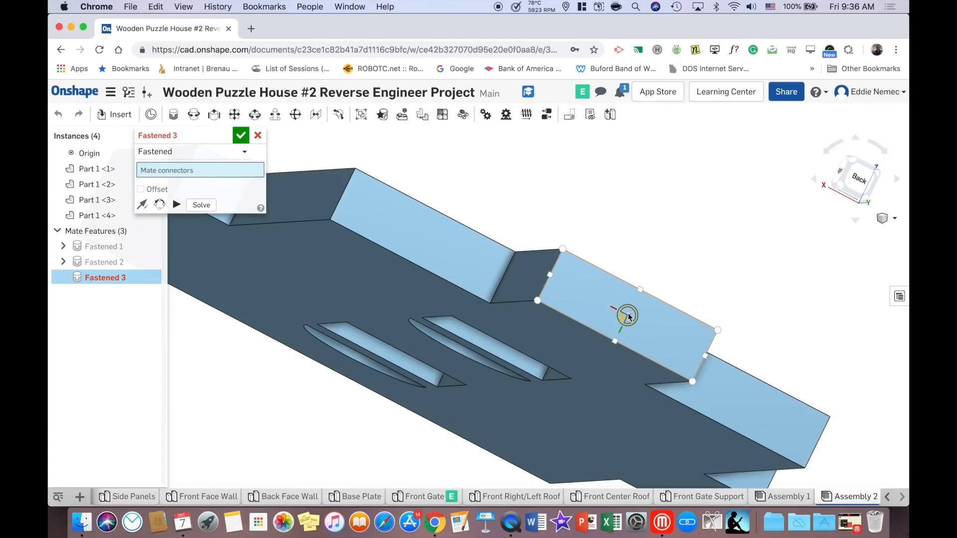
{"action": "left_click", "coordinate": [629, 317]}
Mate the tab to the centre of the base plate's other side slot on the underside, reorient the secondary axis a quarter turn and accept.
{"action": "scroll", "coordinate": [636, 300], "scroll_direction": "down", "scroll_amount": 6}
{"action": "right_click_drag", "start_coordinate": [636, 298], "coordinate": [789, 282]}
{"action": "scroll", "coordinate": [746, 333], "scroll_direction": "up", "scroll_amount": 8}
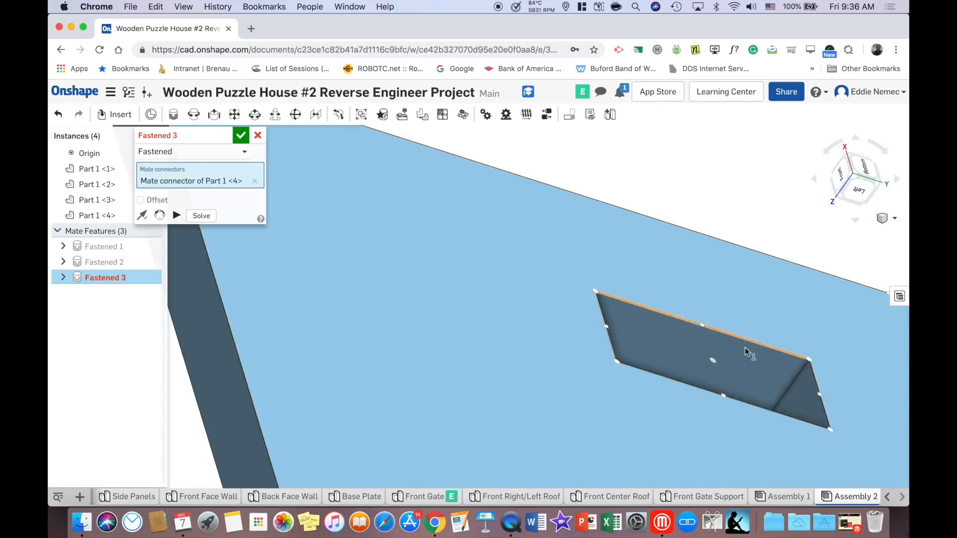
{"action": "left_click", "coordinate": [714, 361]}
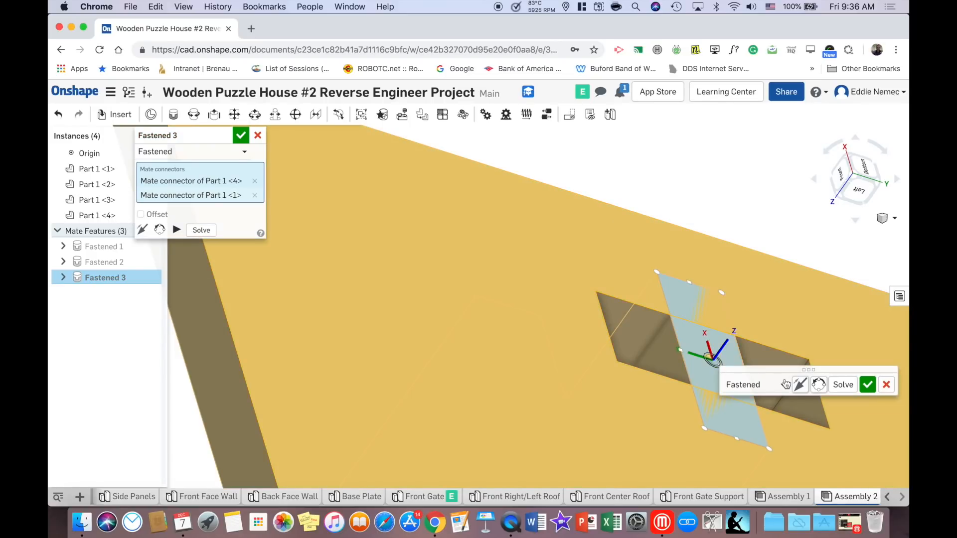
{"action": "left_click", "coordinate": [818, 386]}
{"action": "scroll", "coordinate": [772, 285], "scroll_direction": "down", "scroll_amount": 5}
{"action": "right_click_drag", "start_coordinate": [774, 256], "coordinate": [811, 172]}
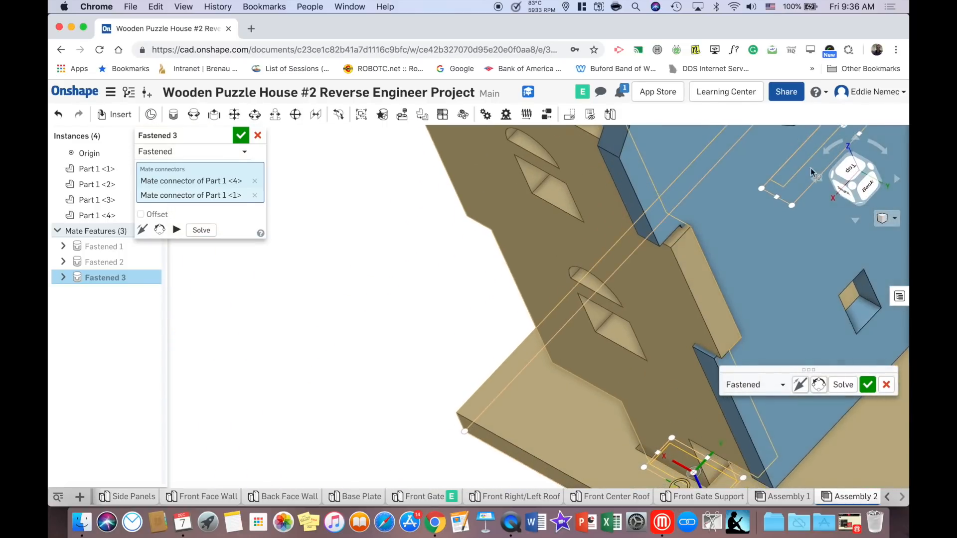
{"action": "left_click", "coordinate": [866, 385]}
Examine how the front wall and both side panels stand on the base plate from several sides.
{"action": "right_click_drag", "start_coordinate": [861, 389], "coordinate": [879, 366]}
{"action": "scroll", "coordinate": [647, 259], "scroll_direction": "down", "scroll_amount": 5}
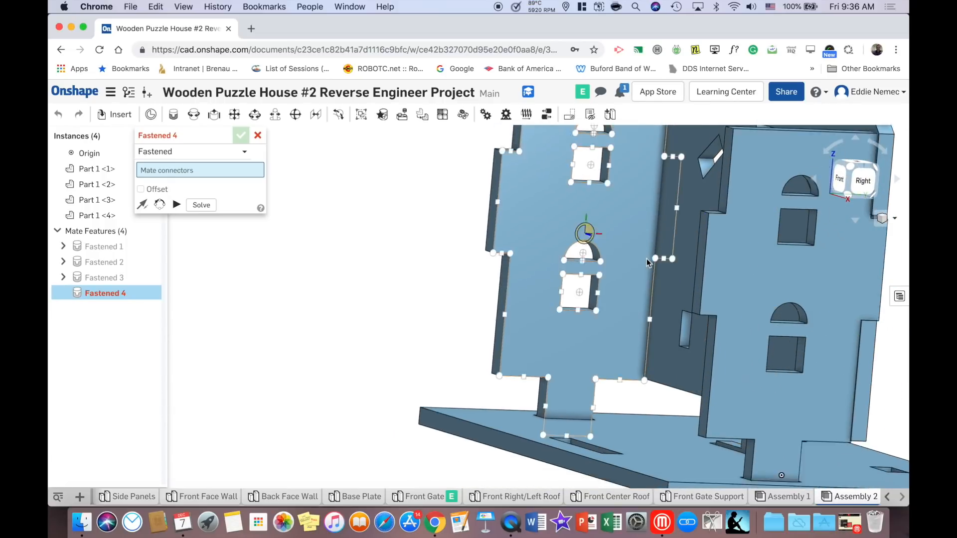
{"action": "right_click_drag", "start_coordinate": [648, 259], "coordinate": [471, 295]}
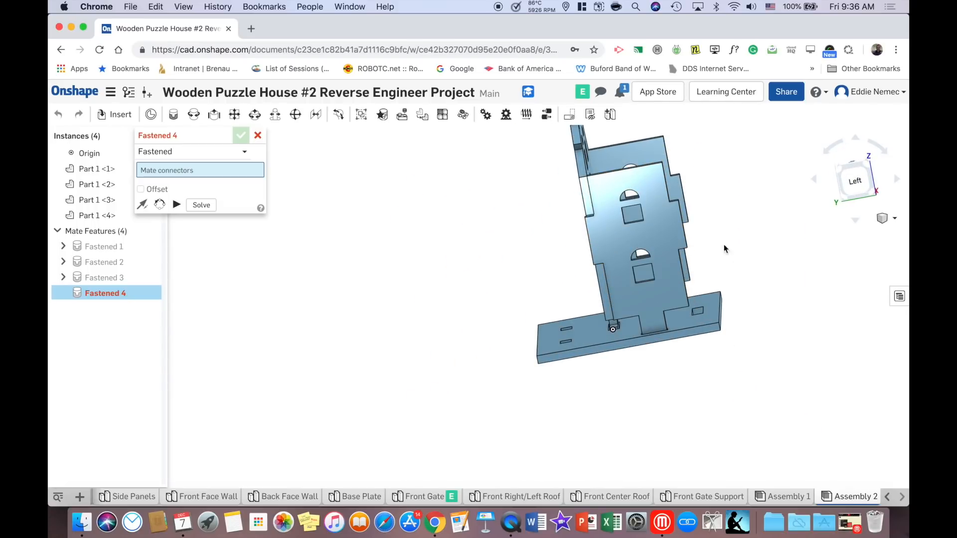
{"action": "right_click_drag", "start_coordinate": [710, 250], "coordinate": [859, 392]}
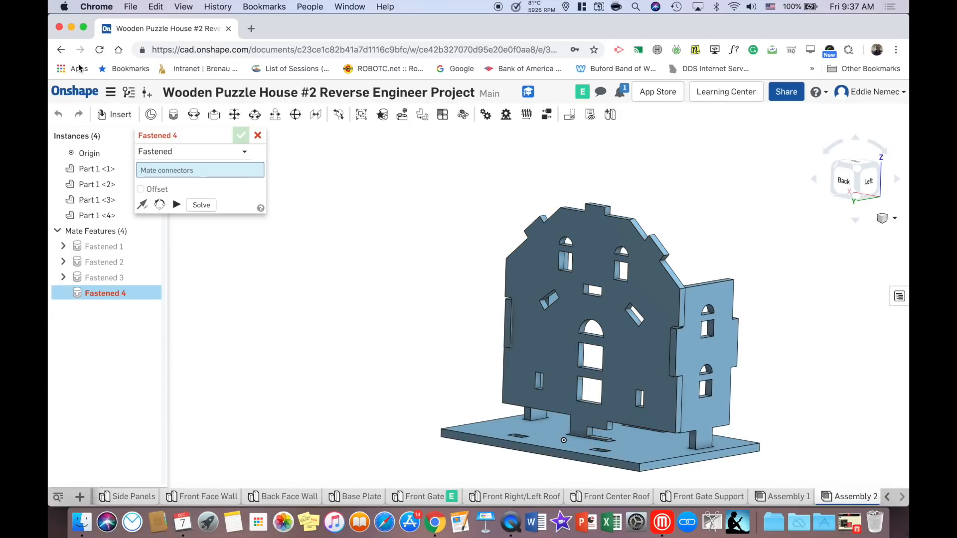
Open the Wooden Puzzle House #3 Reverse Engineer Project document and look through its part studios, including H3 Base Plate, the wall panels and H3 Top Roof Panels.
{"action": "left_click", "coordinate": [72, 92]}
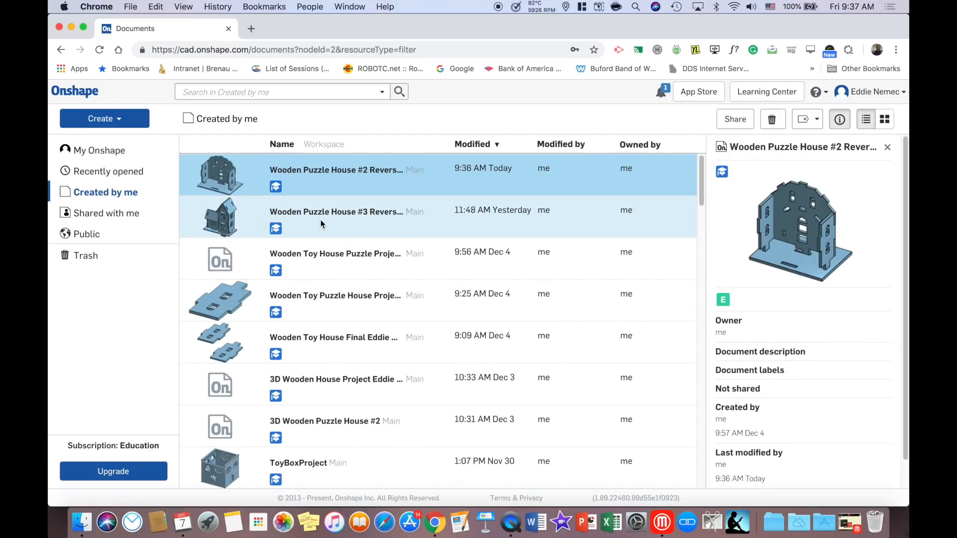
{"action": "left_click", "coordinate": [327, 218]}
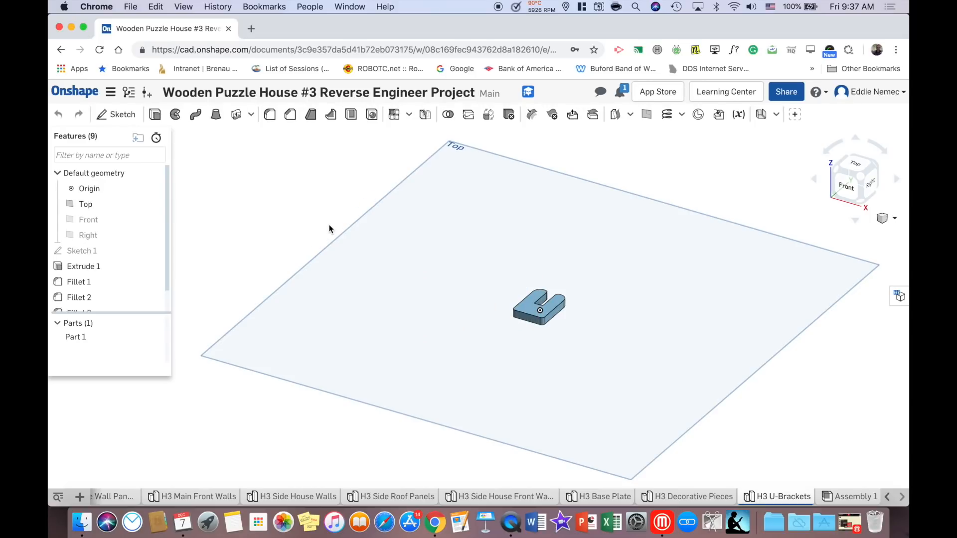
{"action": "left_click", "coordinate": [613, 496]}
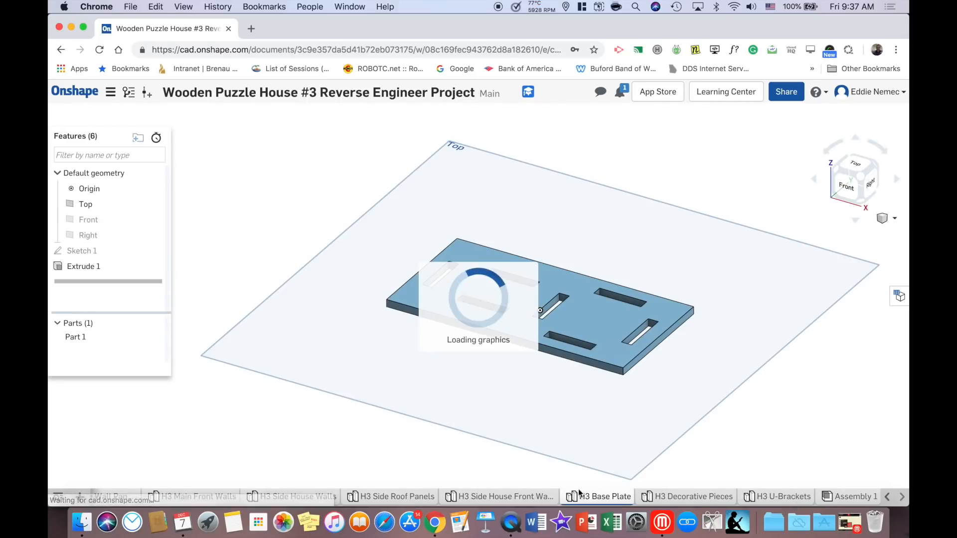
{"action": "left_click", "coordinate": [505, 497]}
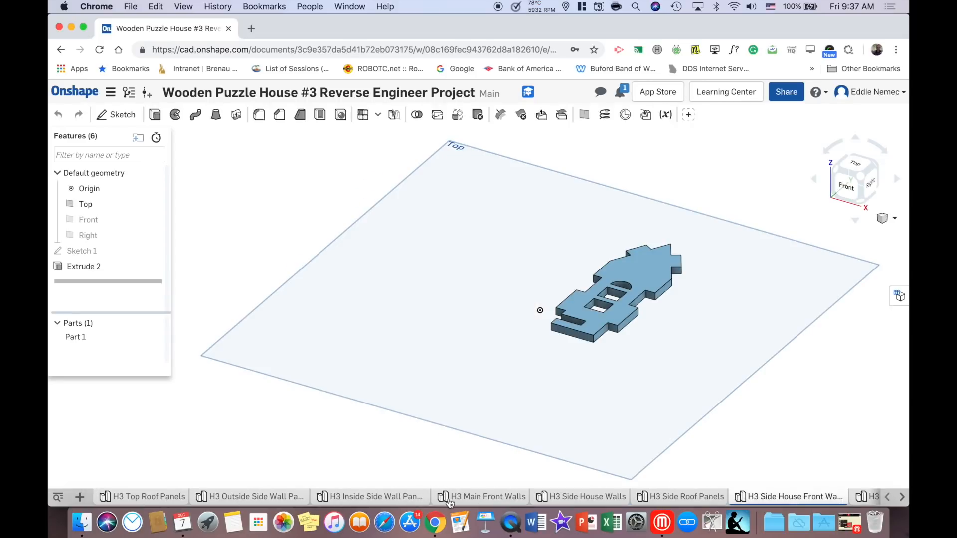
{"action": "left_click", "coordinate": [357, 496]}
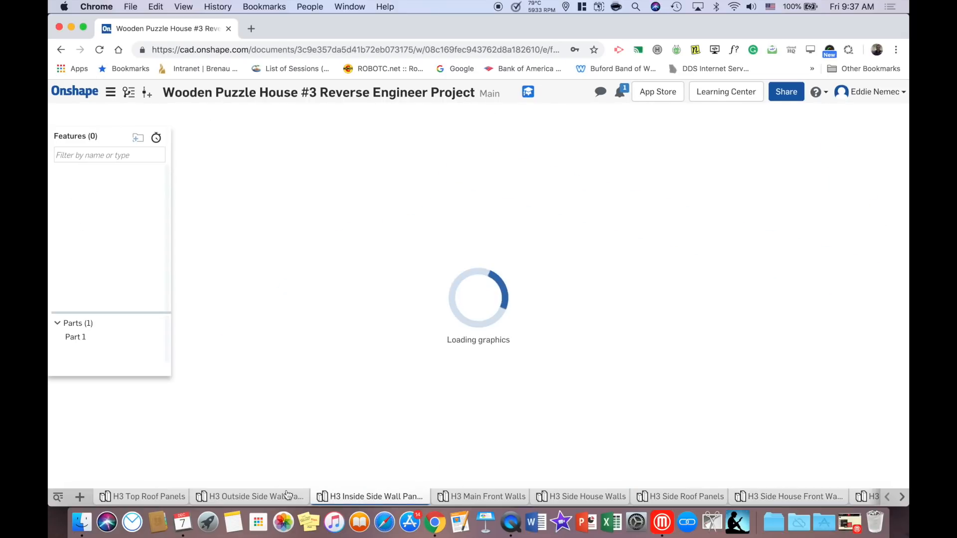
{"action": "left_click", "coordinate": [257, 498]}
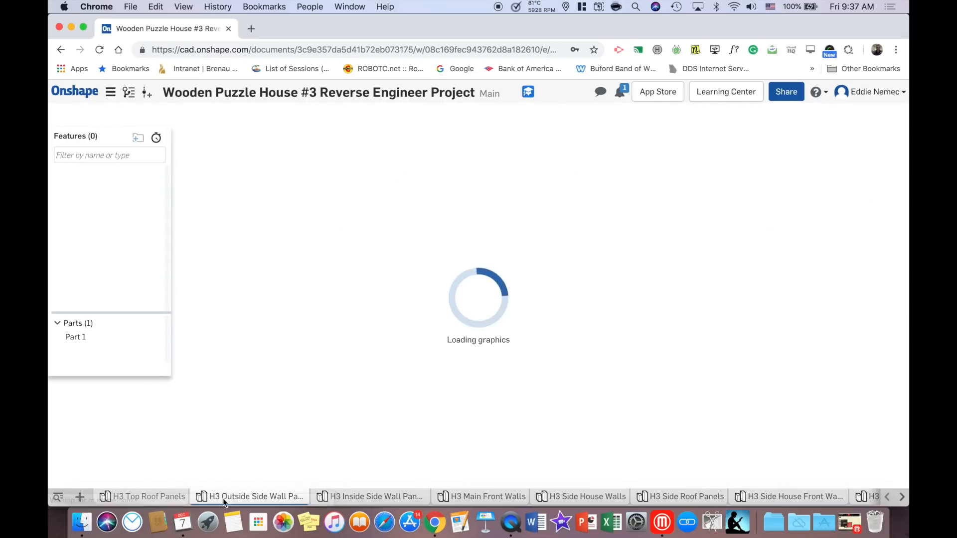
{"action": "right_click", "coordinate": [256, 496]}
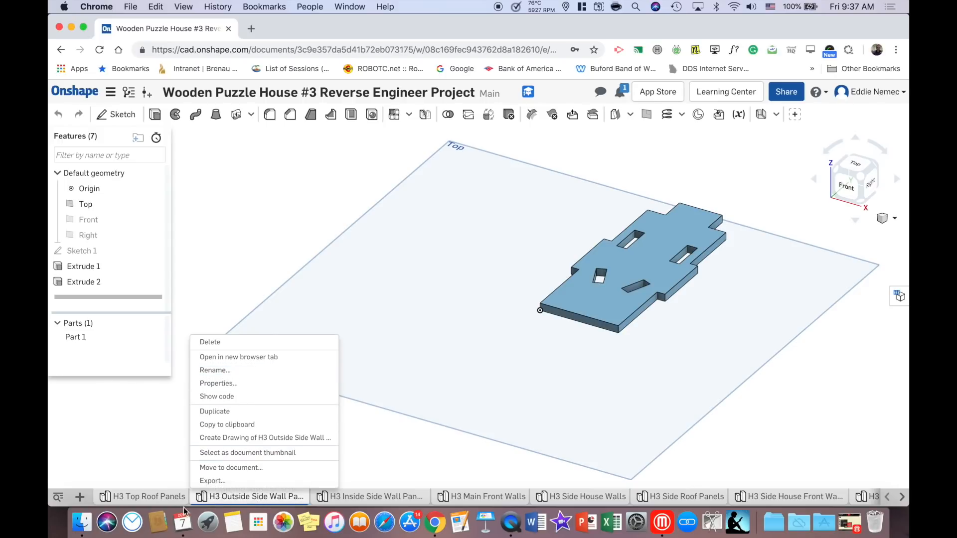
{"action": "left_click", "coordinate": [150, 497]}
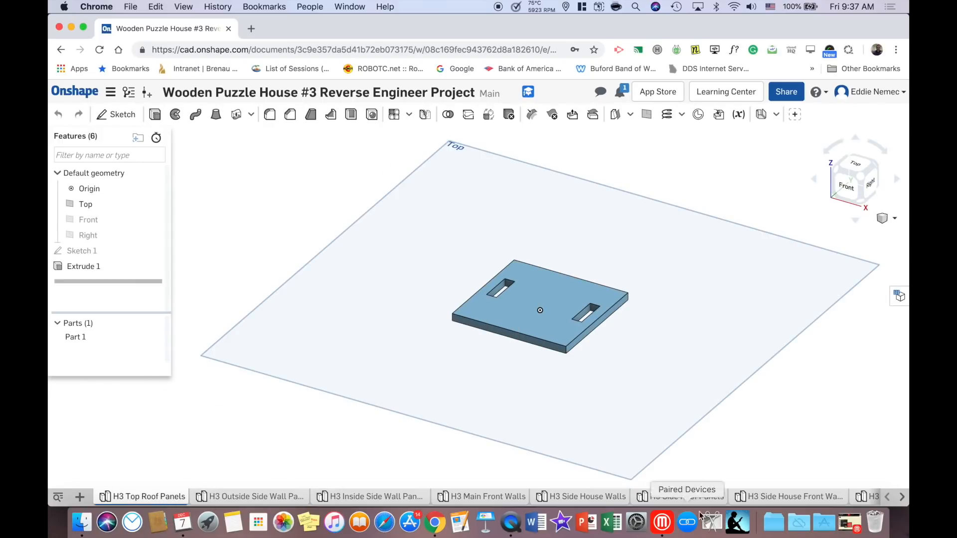
Open Assembly 1 of the house #3 document and examine the assembled house from the front, underside, back and side.
{"action": "left_click", "coordinate": [901, 500]}
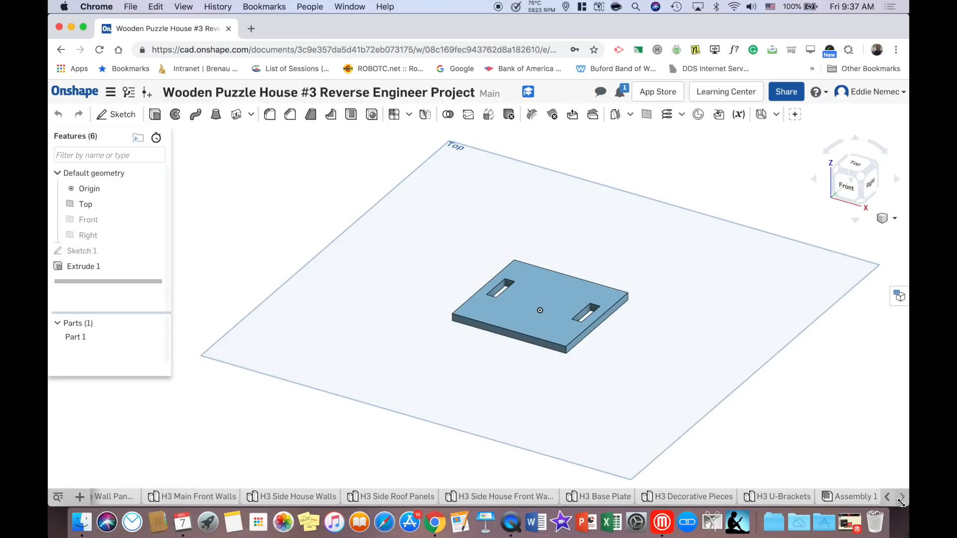
{"action": "left_click", "coordinate": [851, 498]}
{"action": "right_click_drag", "start_coordinate": [758, 369], "coordinate": [464, 423]}
{"action": "right_click_drag", "start_coordinate": [655, 218], "coordinate": [609, 341]}
{"action": "right_click_drag", "start_coordinate": [594, 245], "coordinate": [597, 250]}
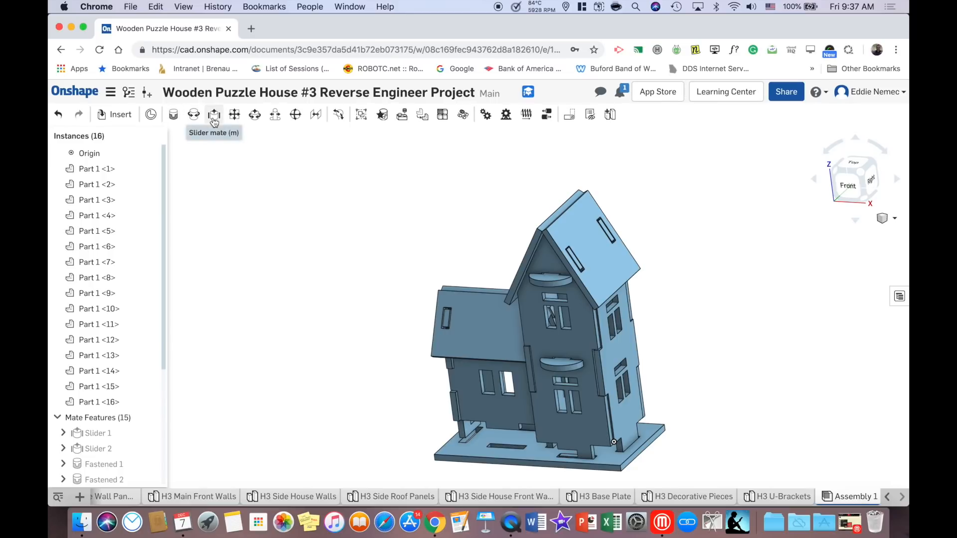
{"action": "right_click_drag", "start_coordinate": [630, 377], "coordinate": [697, 331]}
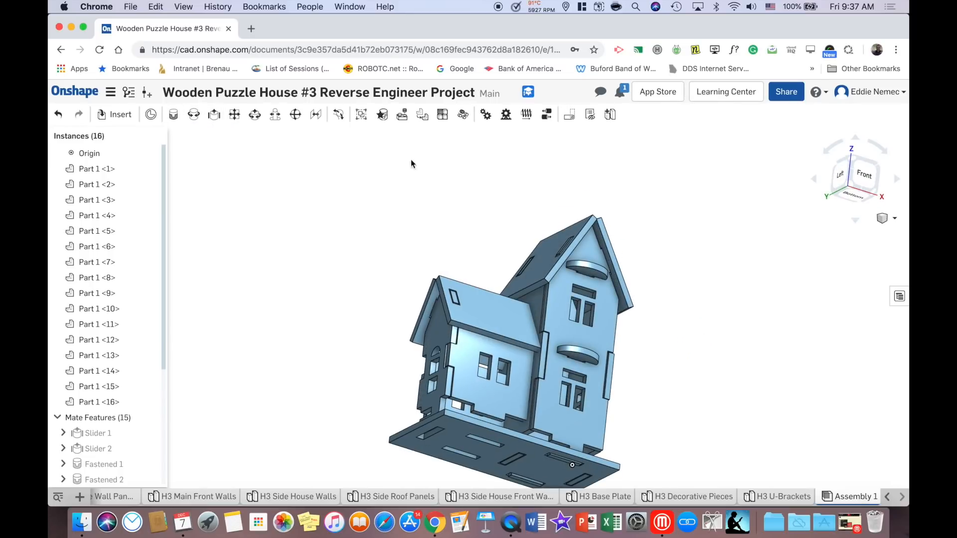
{"action": "right_click_drag", "start_coordinate": [543, 357], "coordinate": [631, 375]}
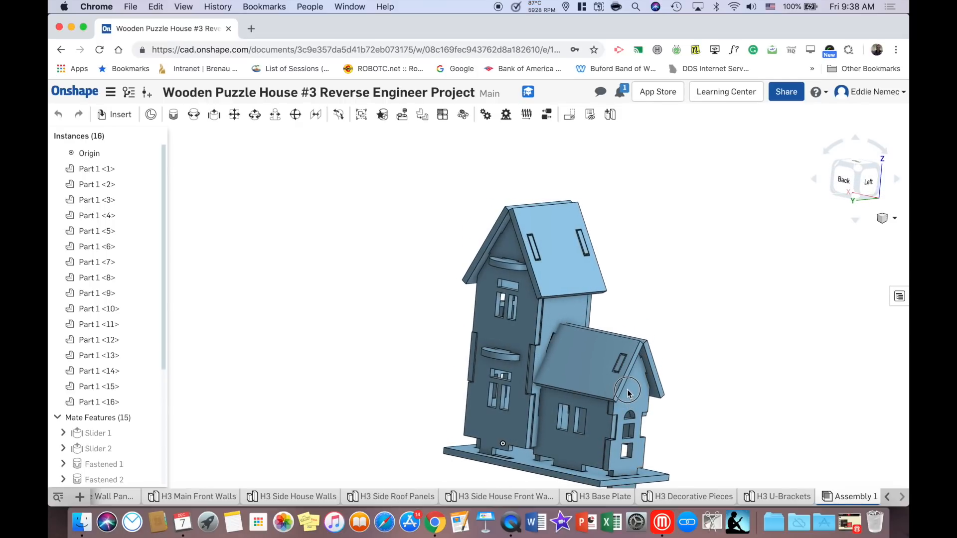
{"action": "right_click_drag", "start_coordinate": [746, 412], "coordinate": [674, 410]}
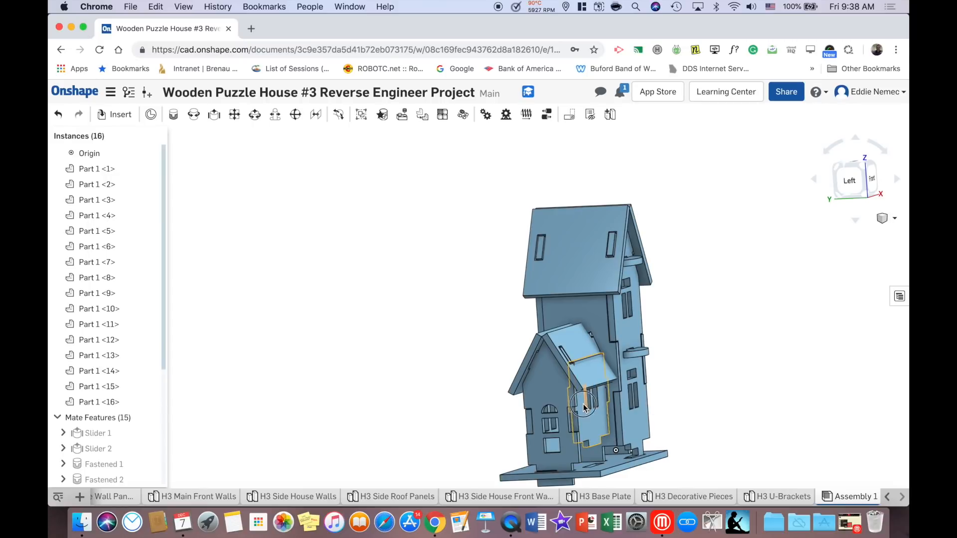